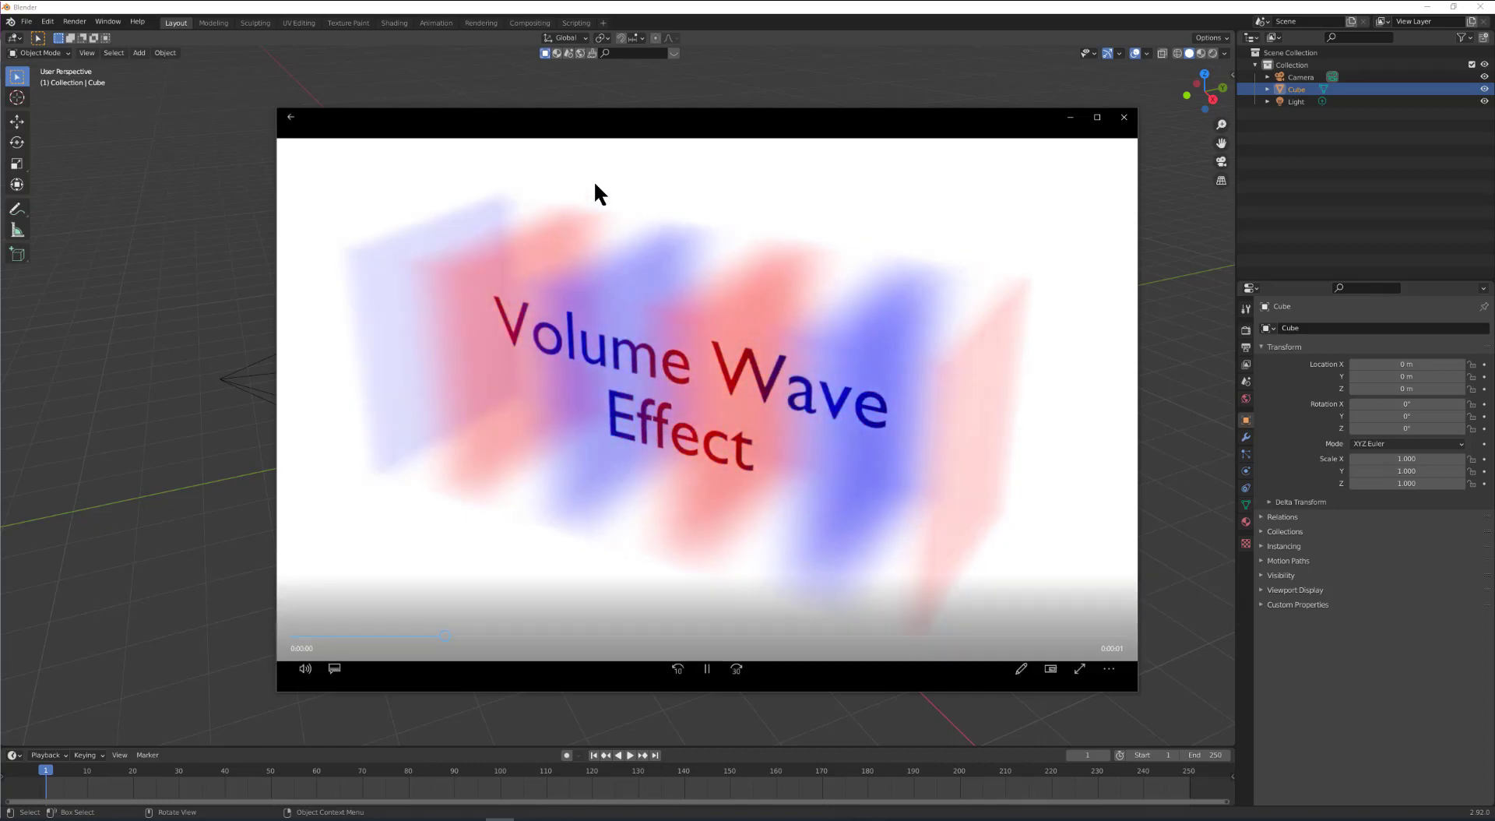
# Dismiss the preview player and scale the default cube along X to 2.559, making an elongated box.
pyautogui.click(1119, 121)
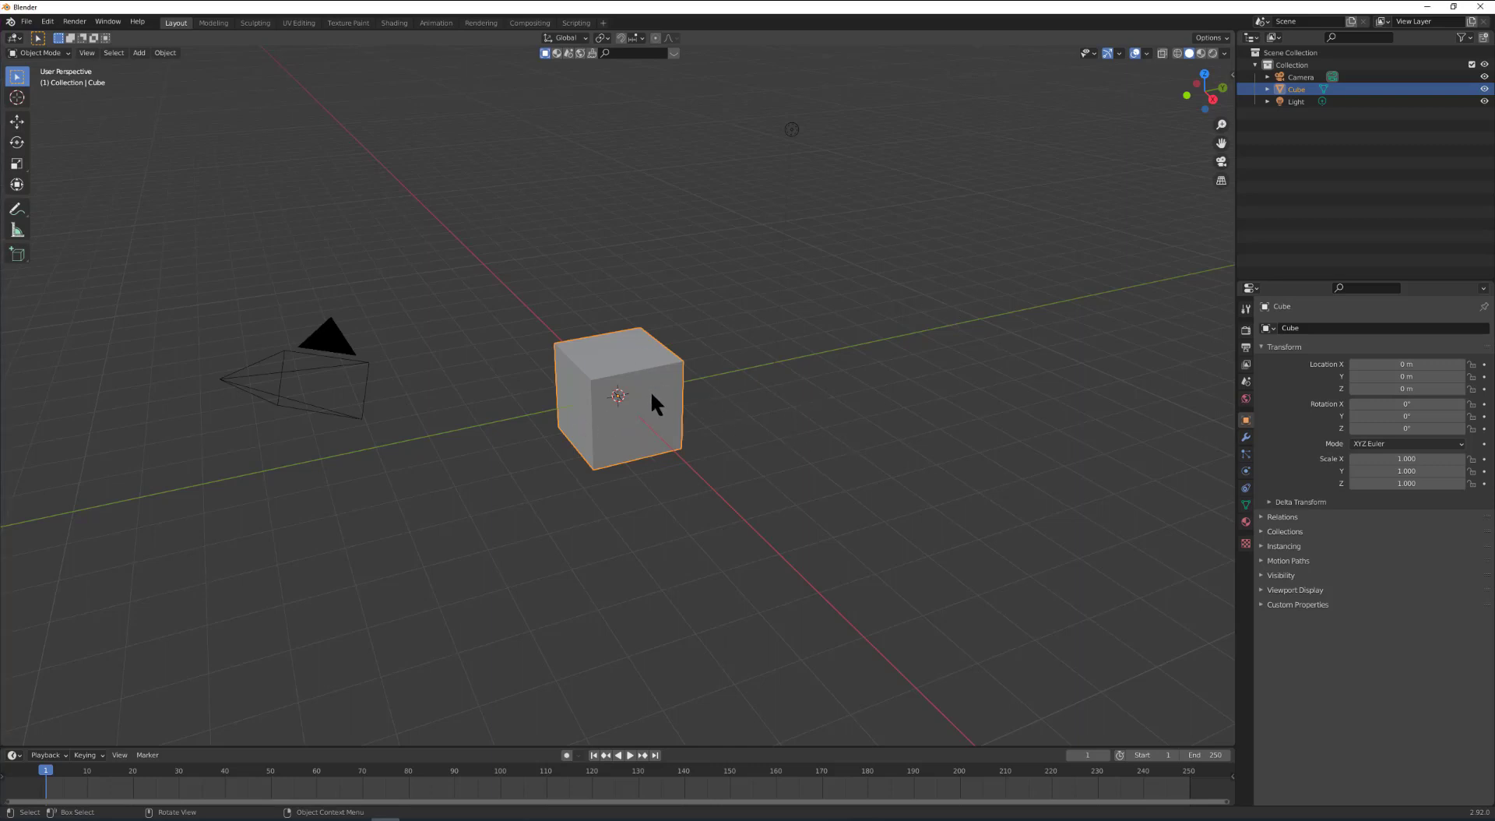
pyautogui.moveTo(651, 391); pyautogui.dragTo(666, 391, button='middle')
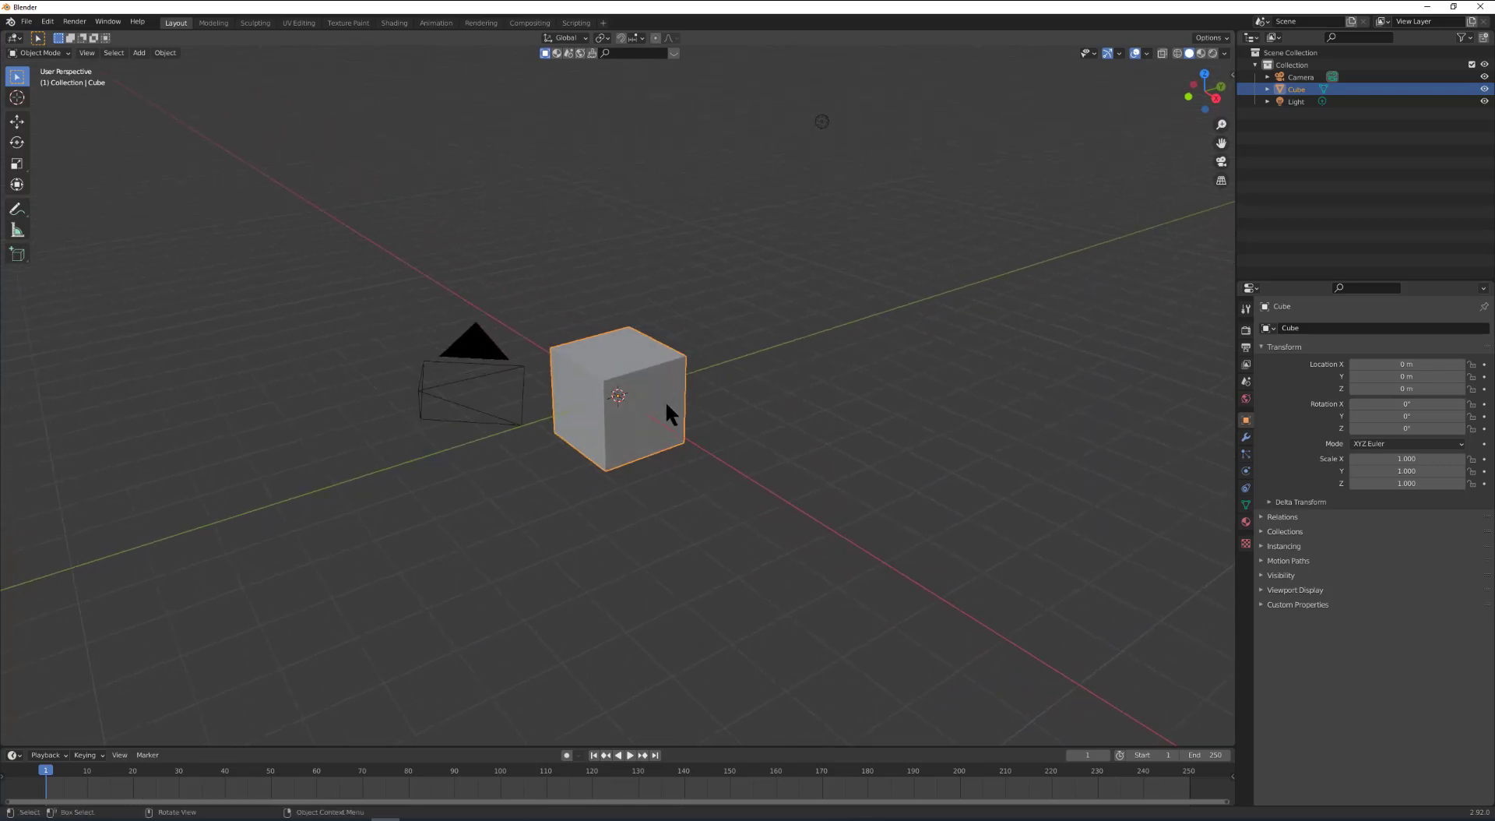
pyautogui.press('s')
pyautogui.press('x')
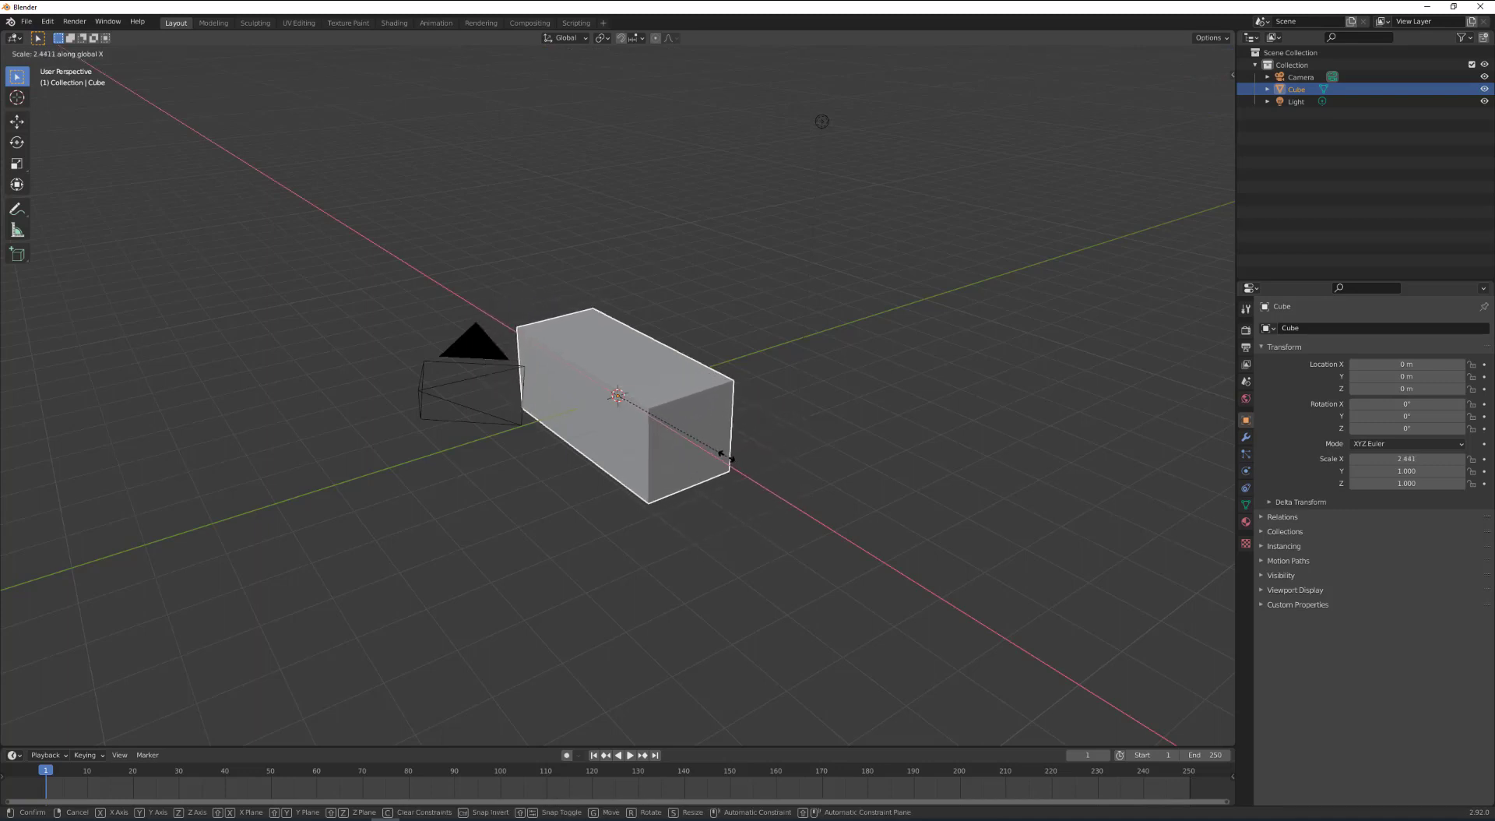
pyautogui.click(736, 462)
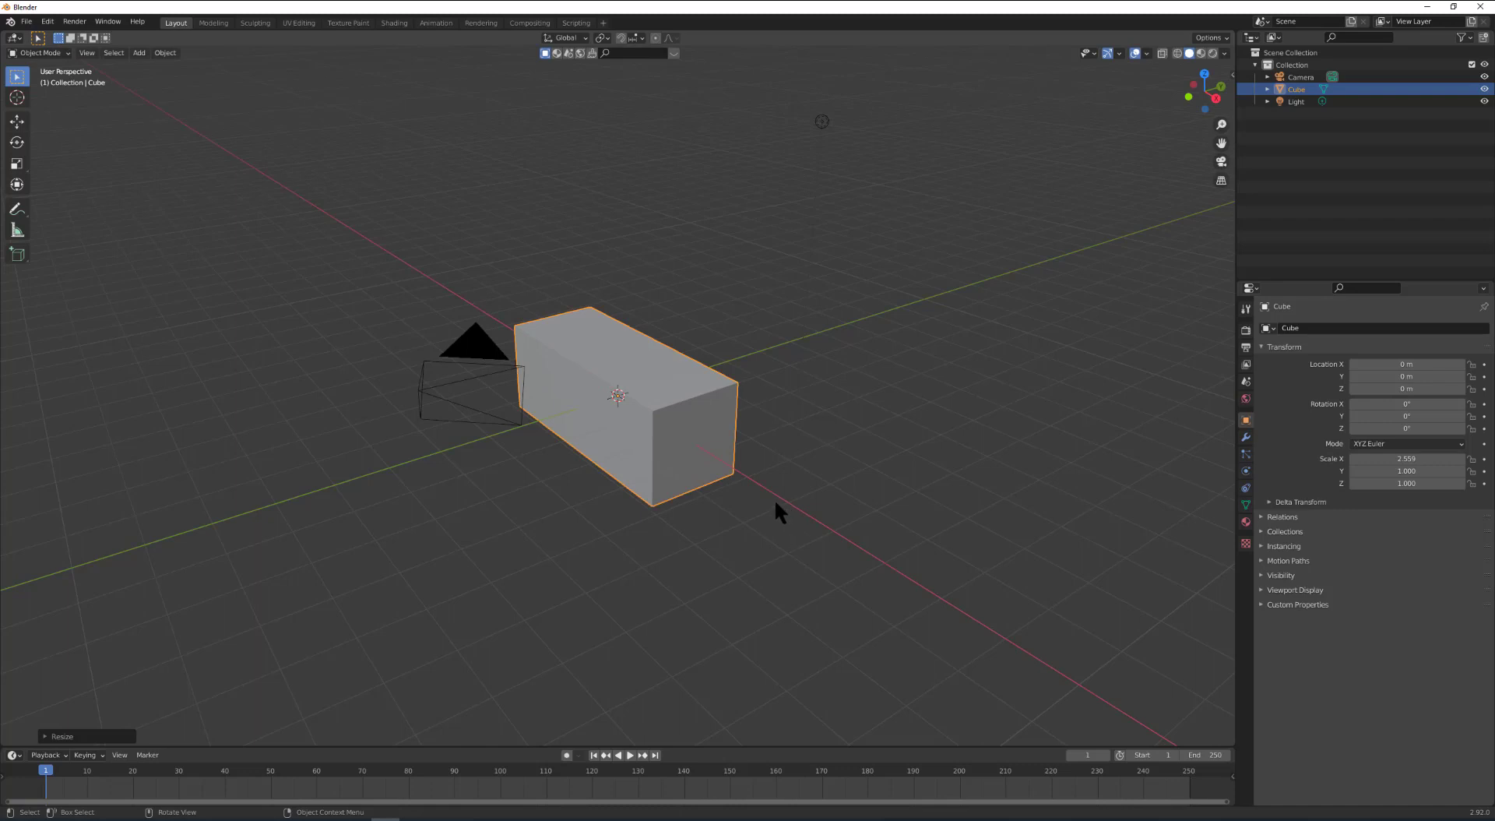
pyautogui.moveTo(774, 498); pyautogui.dragTo(928, 460, button='middle')
pyautogui.scroll(3, 788, 499)
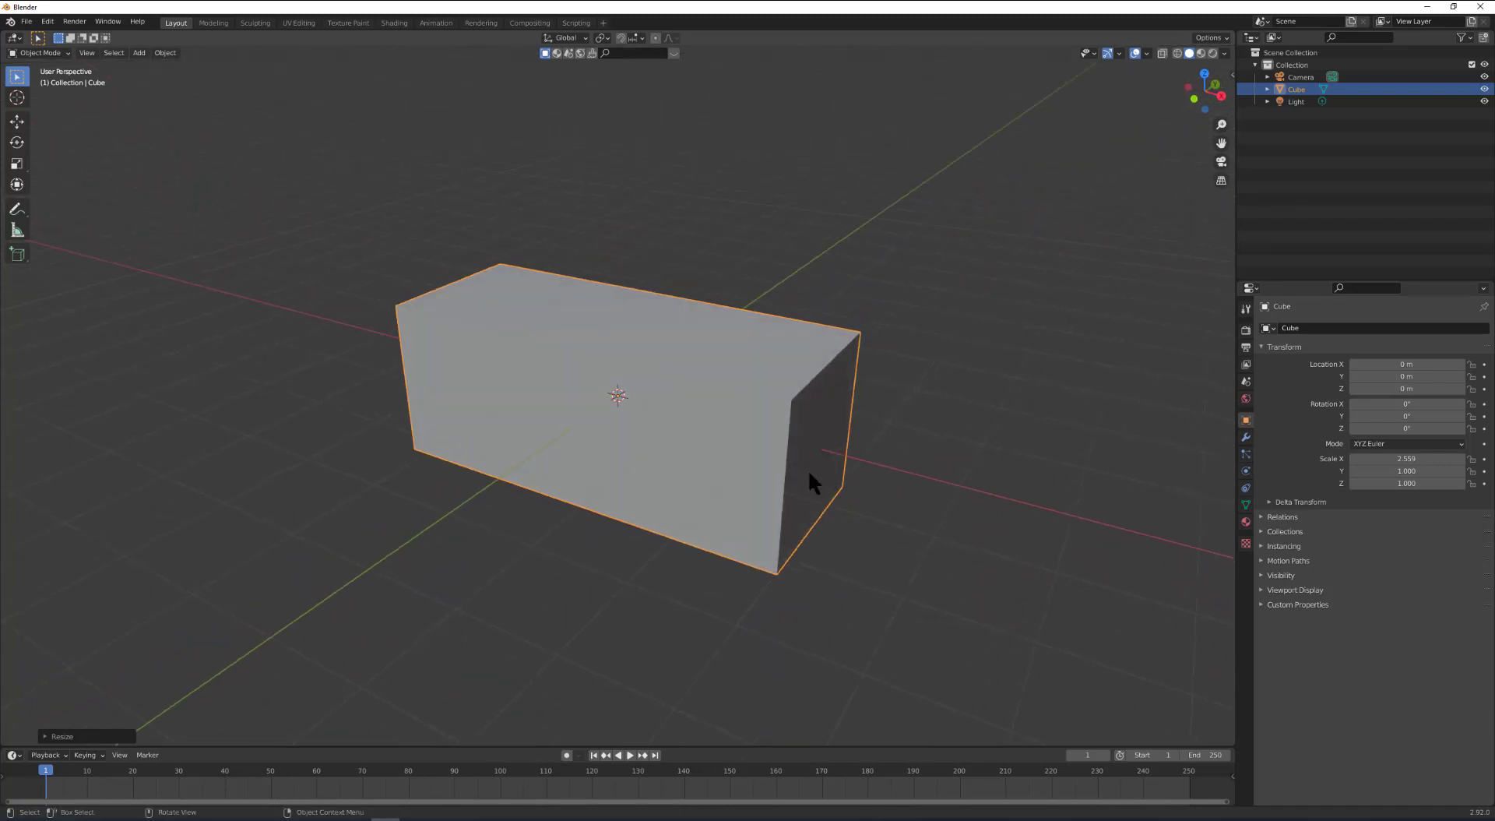
pyautogui.scroll(-1, 809, 475)
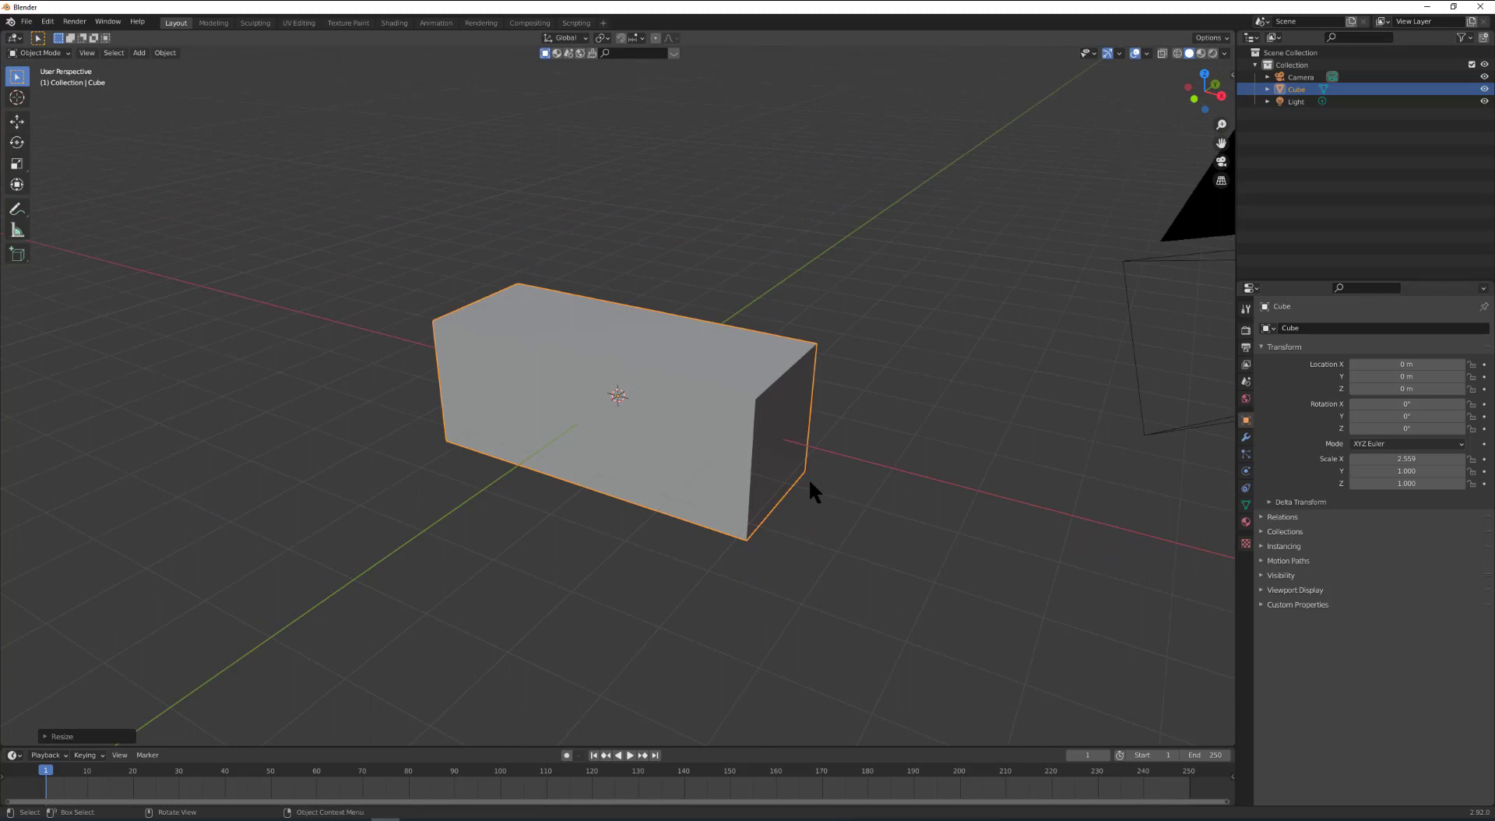
# Change the timeline End frame from 250 to 40.
pyautogui.click(1215, 754)
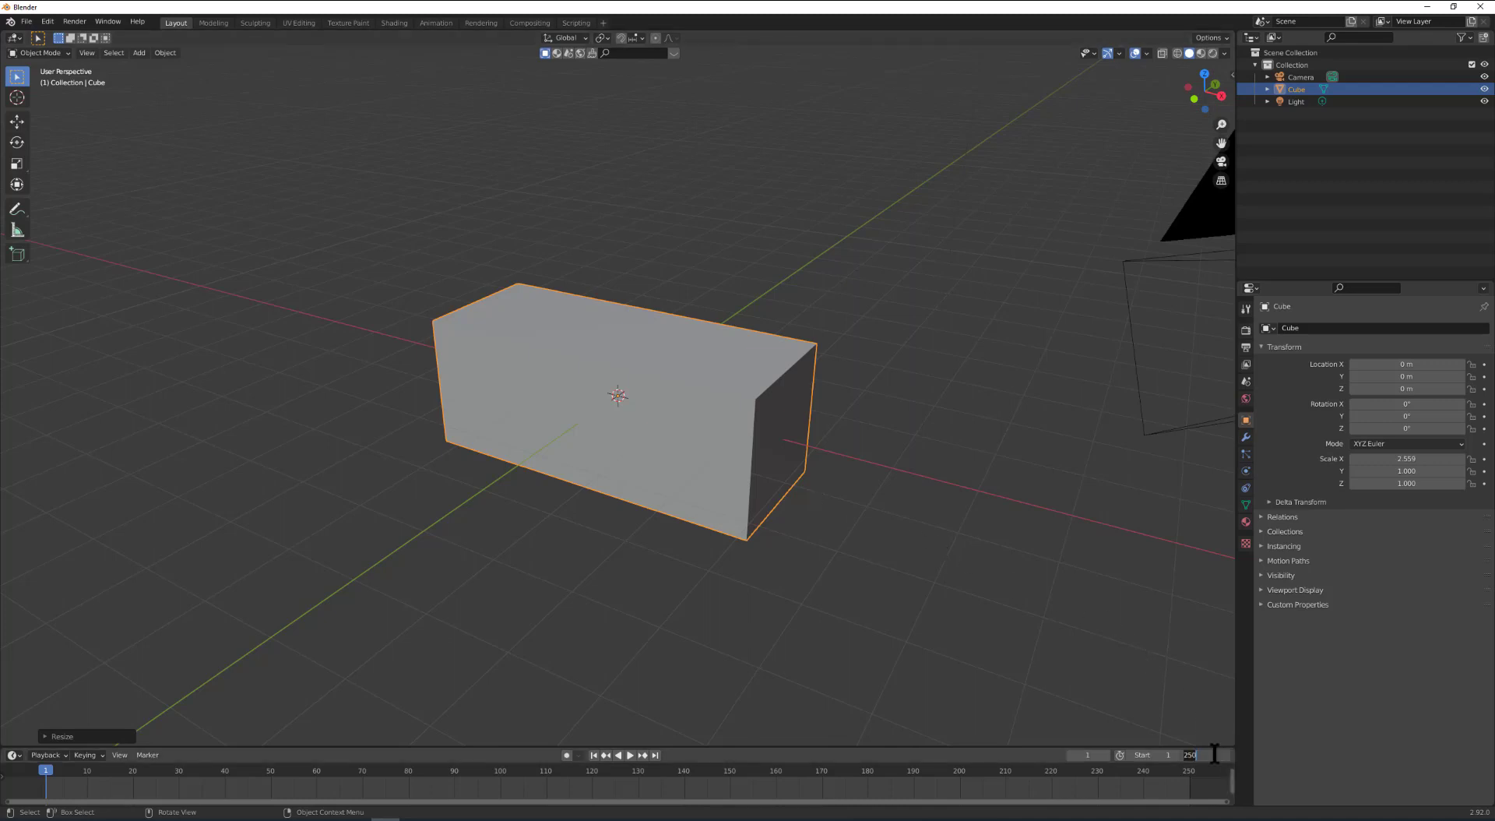
pyautogui.write('40')
pyautogui.press('Return')
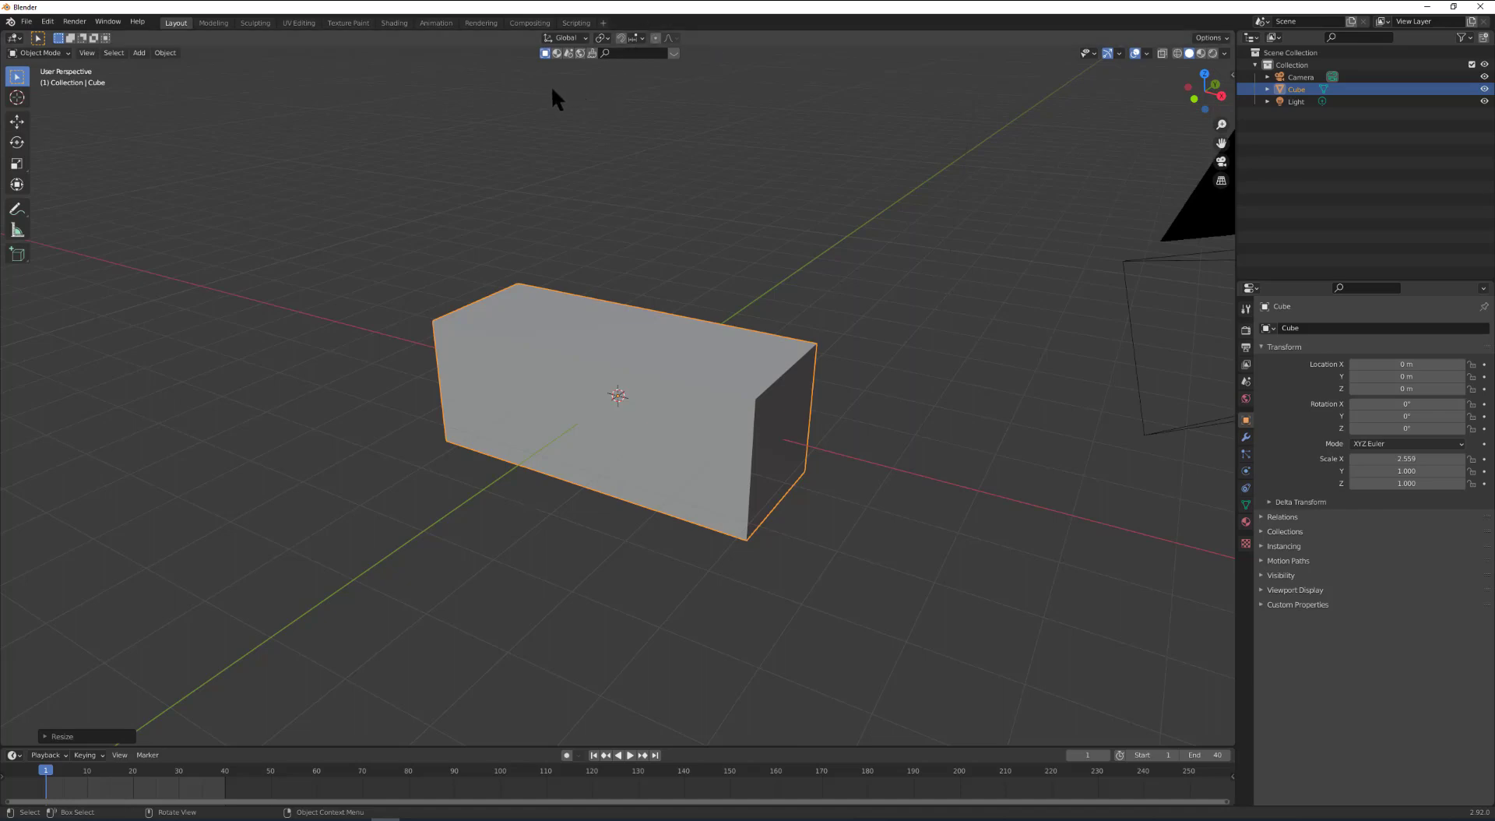
# Switch to the Shading workspace and enlarge the node editor area.
pyautogui.click(393, 23)
pyautogui.moveTo(755, 324); pyautogui.dragTo(803, 320, button='middle')
pyautogui.scroll(2, 802, 319)
pyautogui.moveTo(895, 471); pyautogui.dragTo(891, 282)
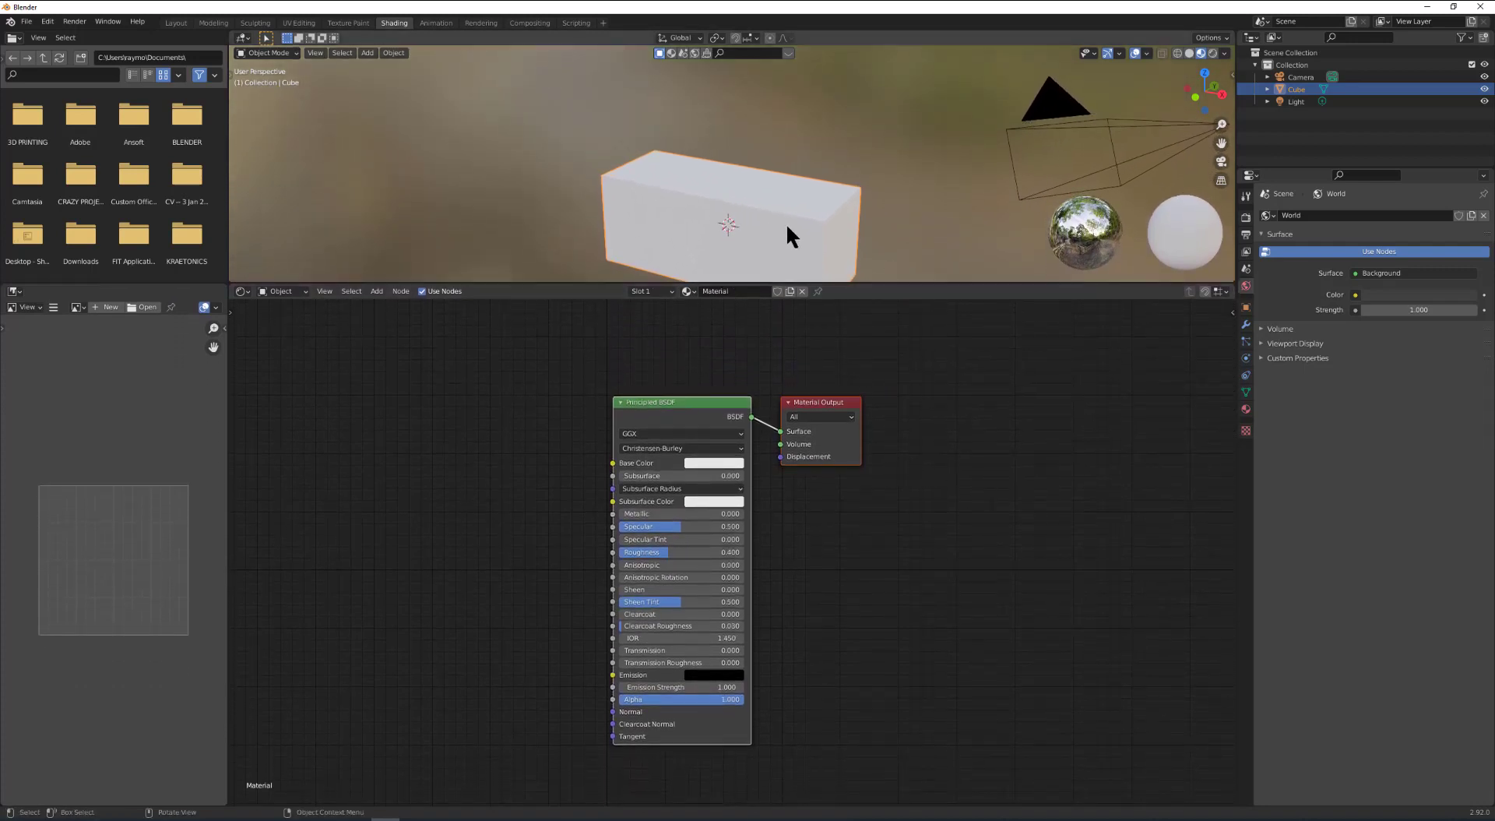
pyautogui.moveTo(787, 224); pyautogui.dragTo(761, 172, button='middle')
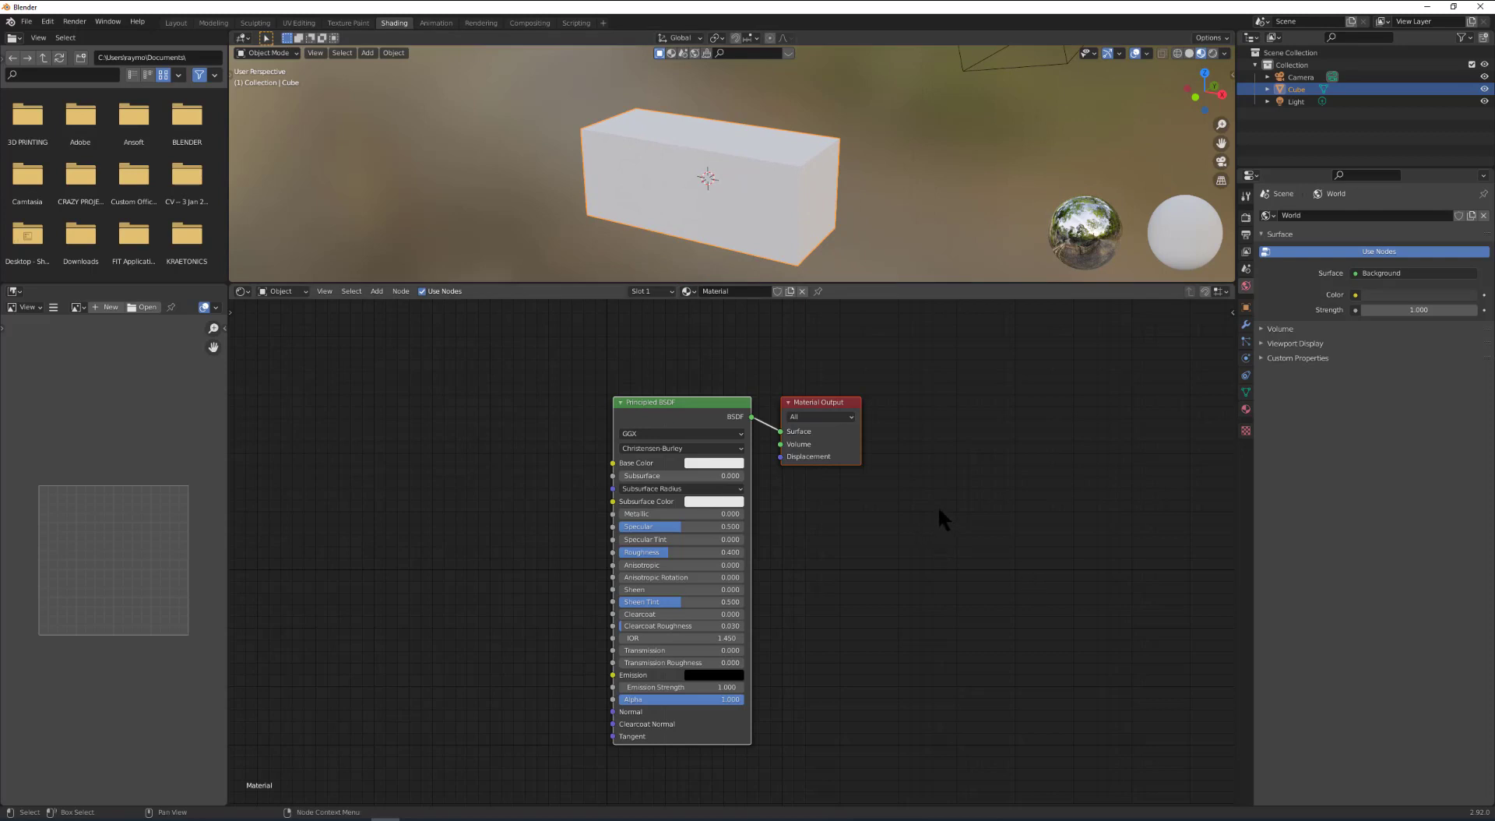
# Select the Principled BSDF and Material Output nodes and move them to the right.
pyautogui.click(723, 403)
pyautogui.moveTo(568, 357); pyautogui.dragTo(946, 733)
pyautogui.moveTo(837, 402); pyautogui.dragTo(1110, 394)
# Add a Texture Coordinate node on the left of the node editor.
pyautogui.click(569, 453)
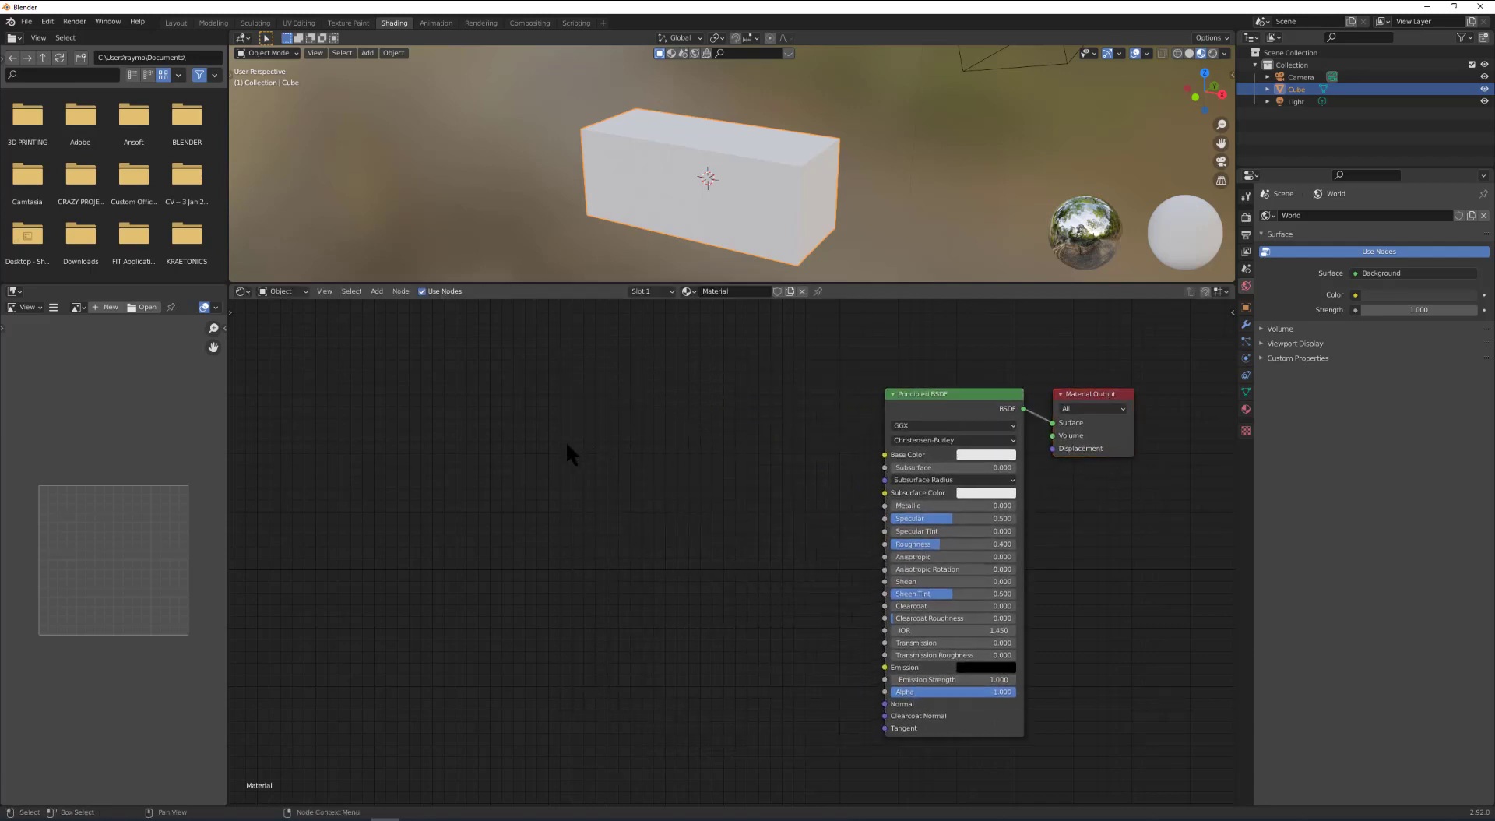
pyautogui.click(377, 292)
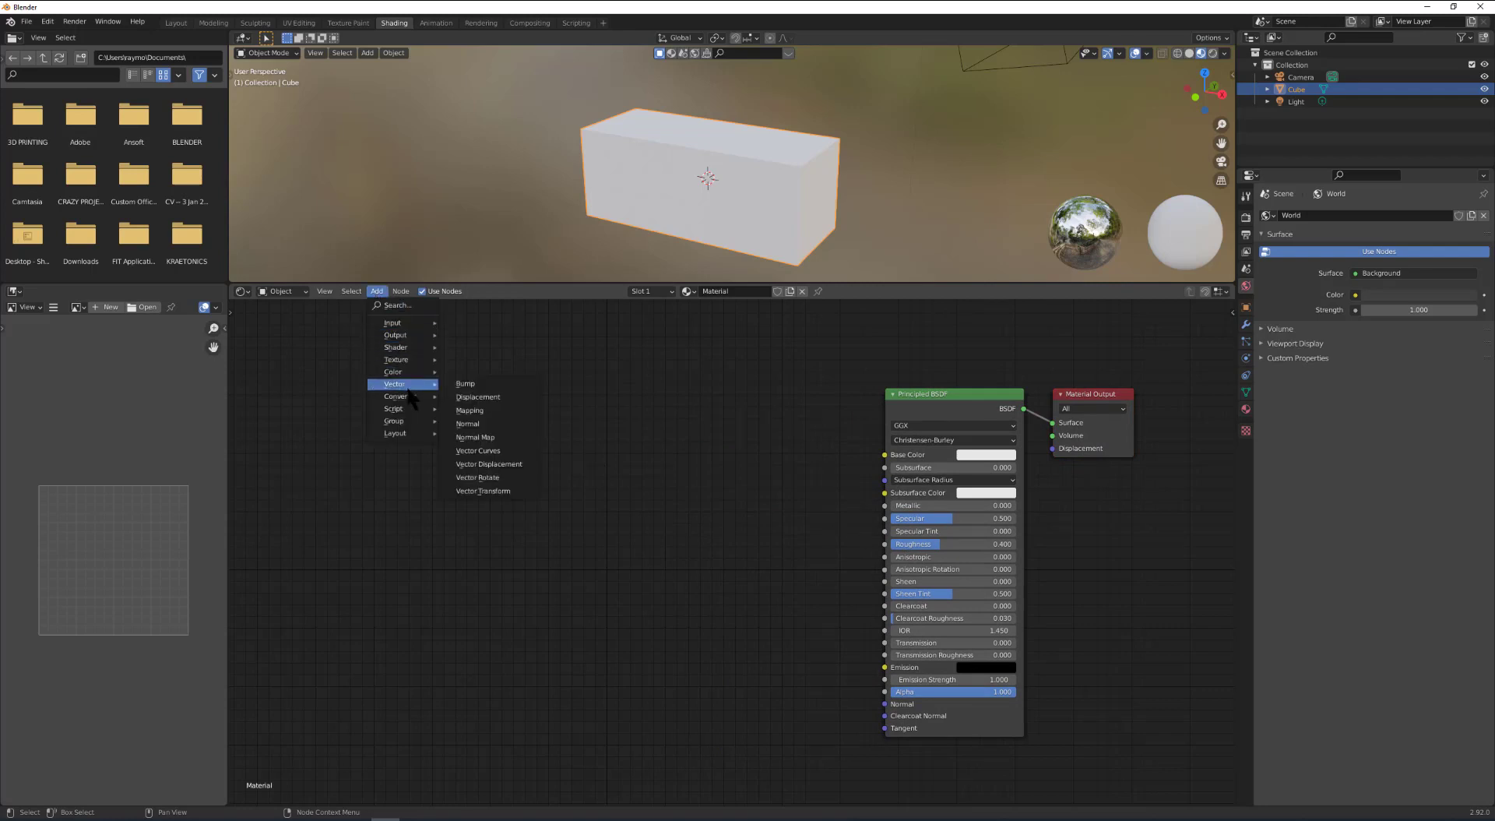
pyautogui.moveTo(397, 323)
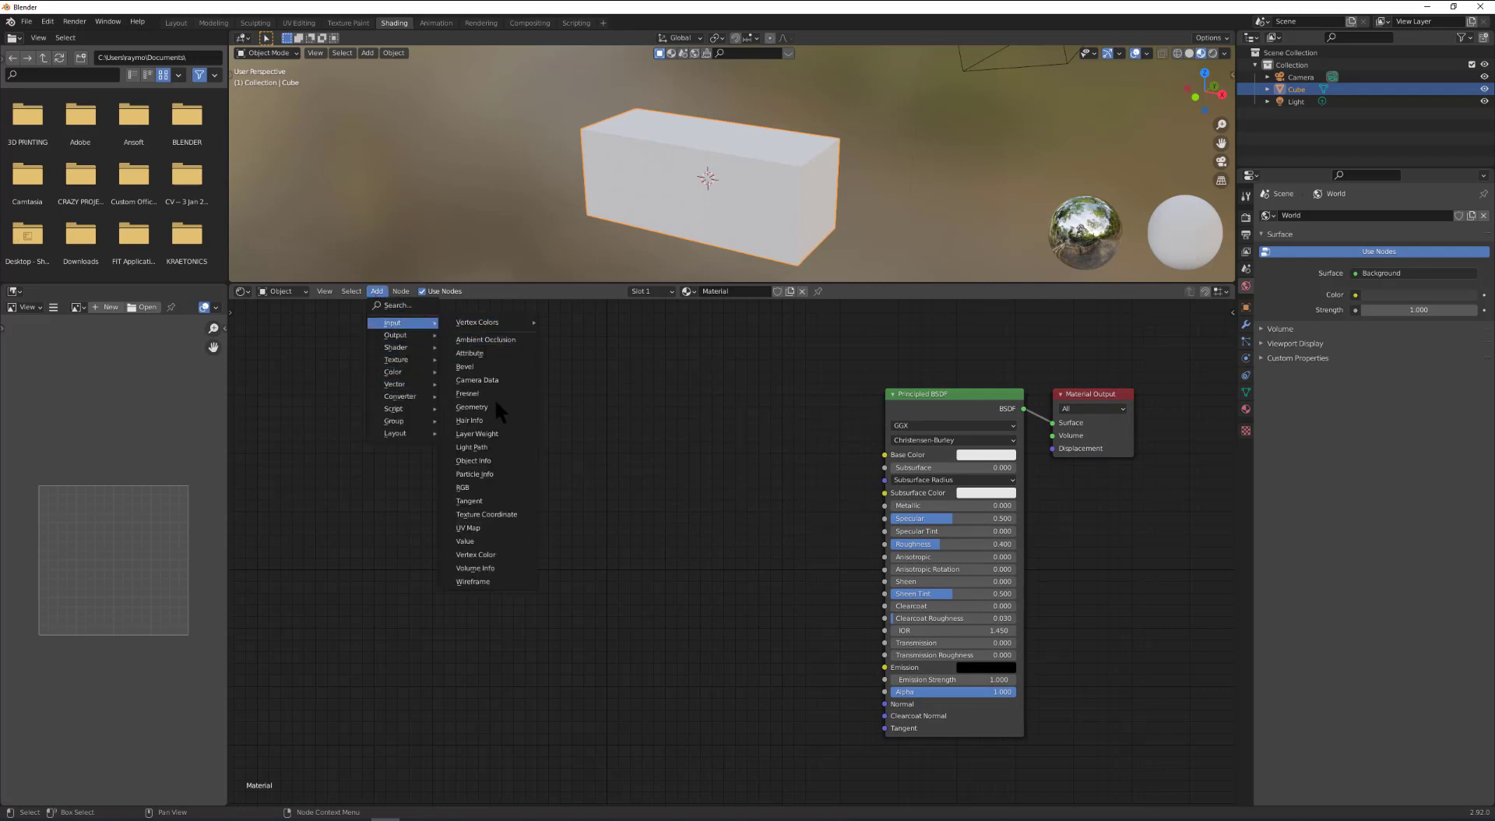
pyautogui.click(491, 514)
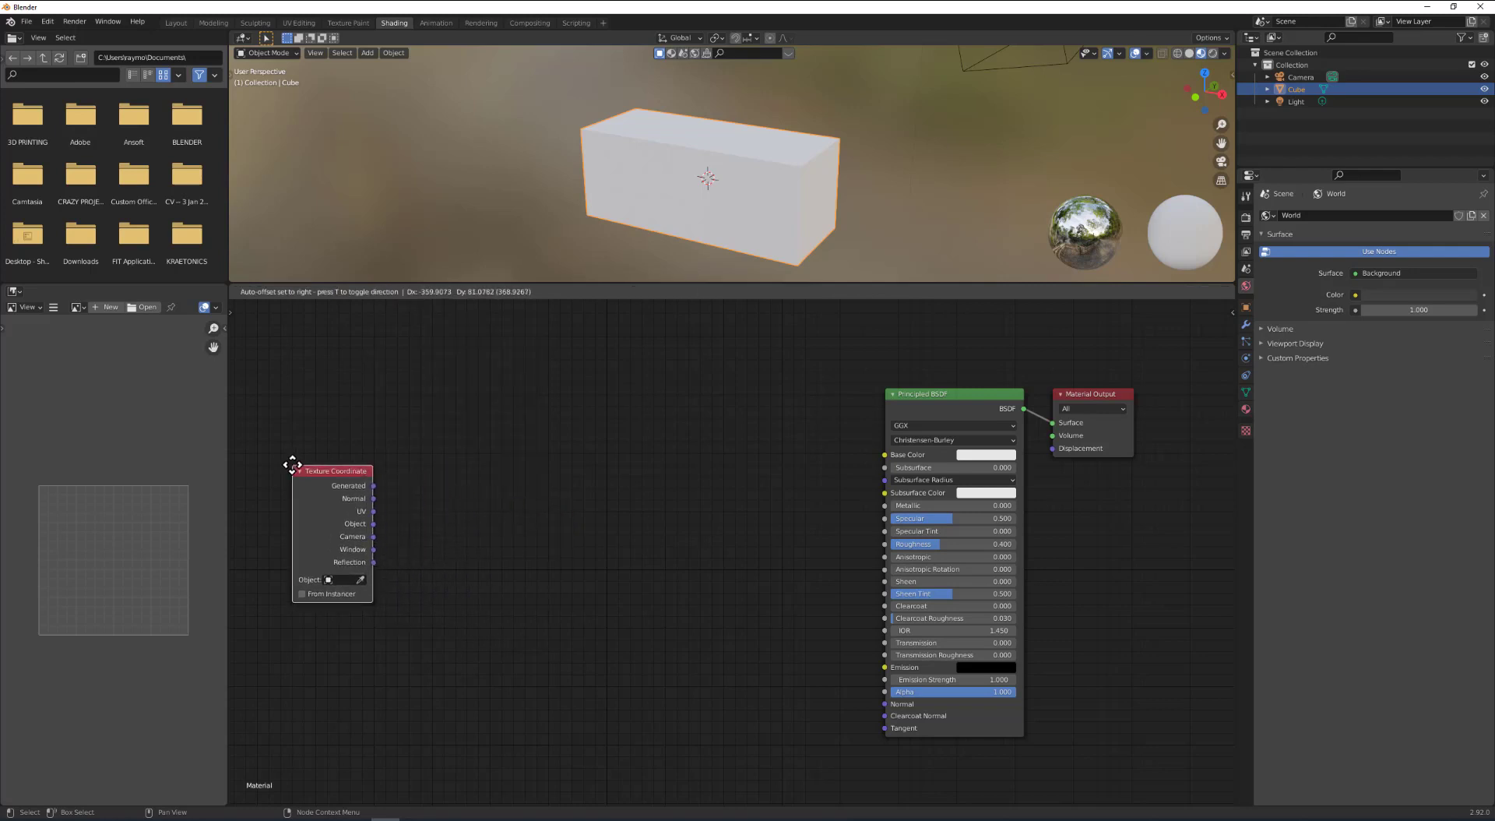
pyautogui.click(299, 461)
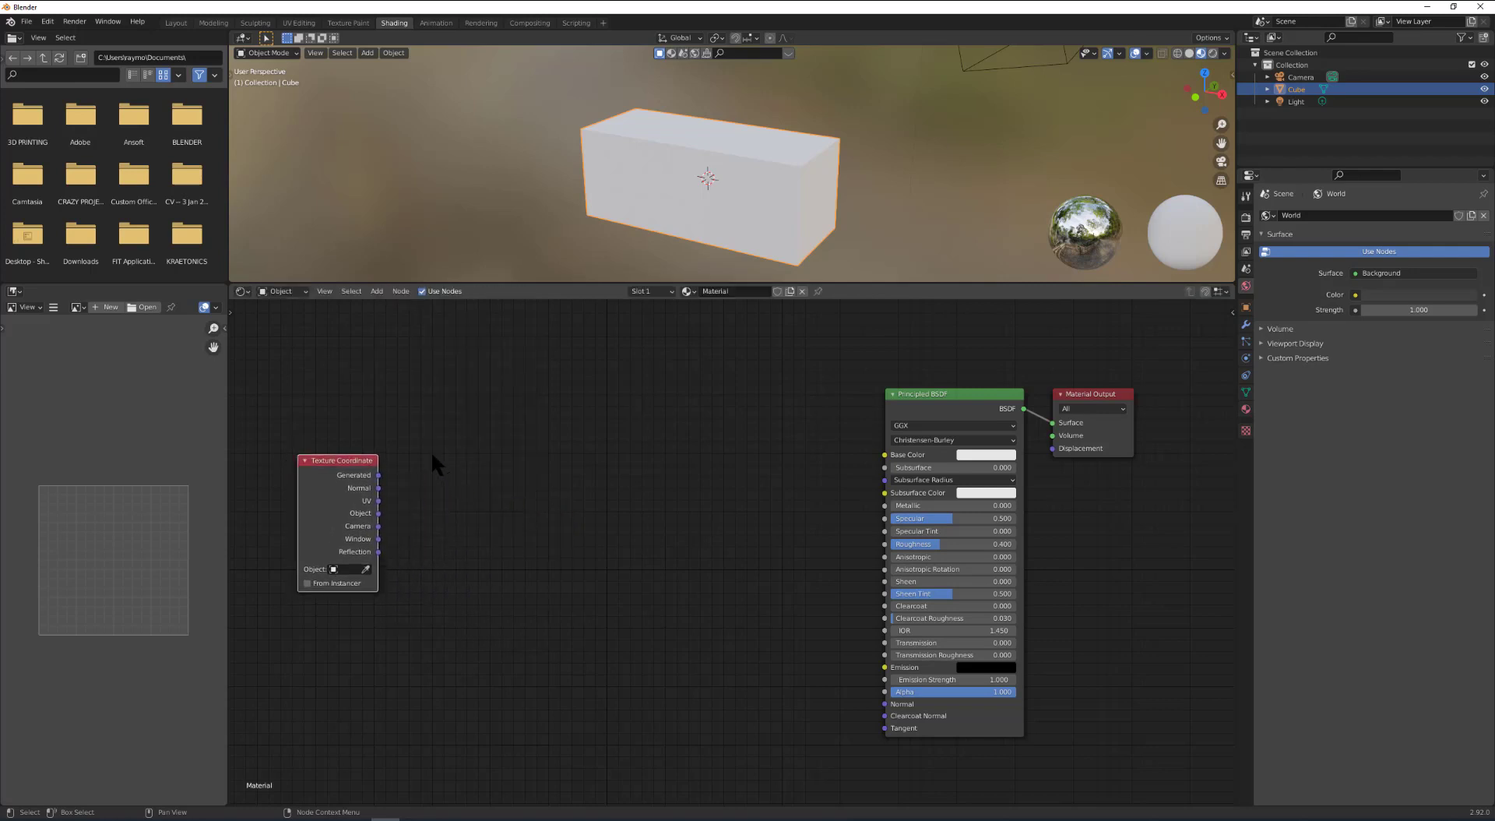
# Add a Mapping node beside it and link Generated to its Vector input.
pyautogui.click(377, 291)
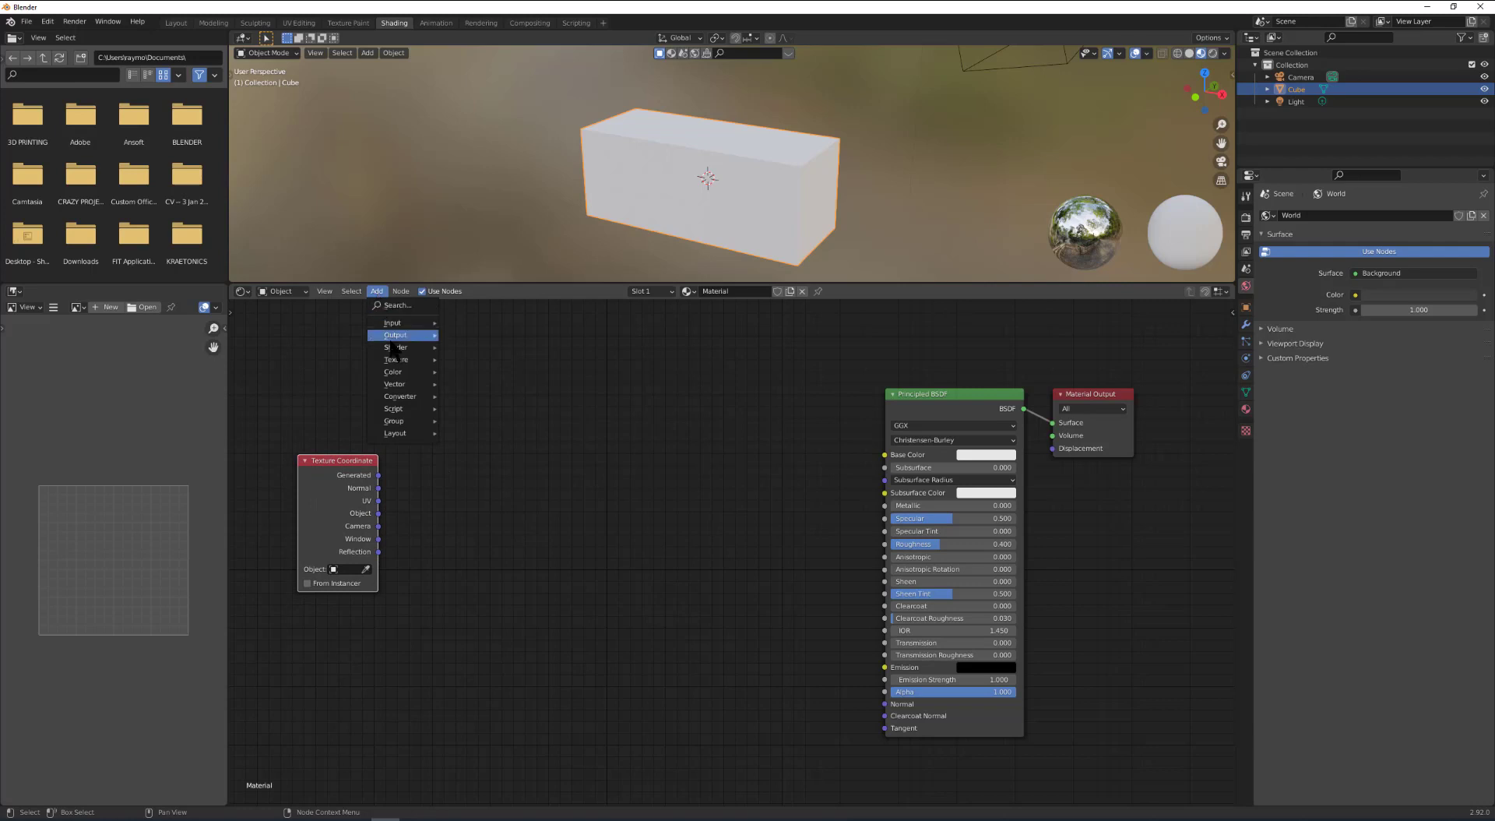
pyautogui.moveTo(403, 385)
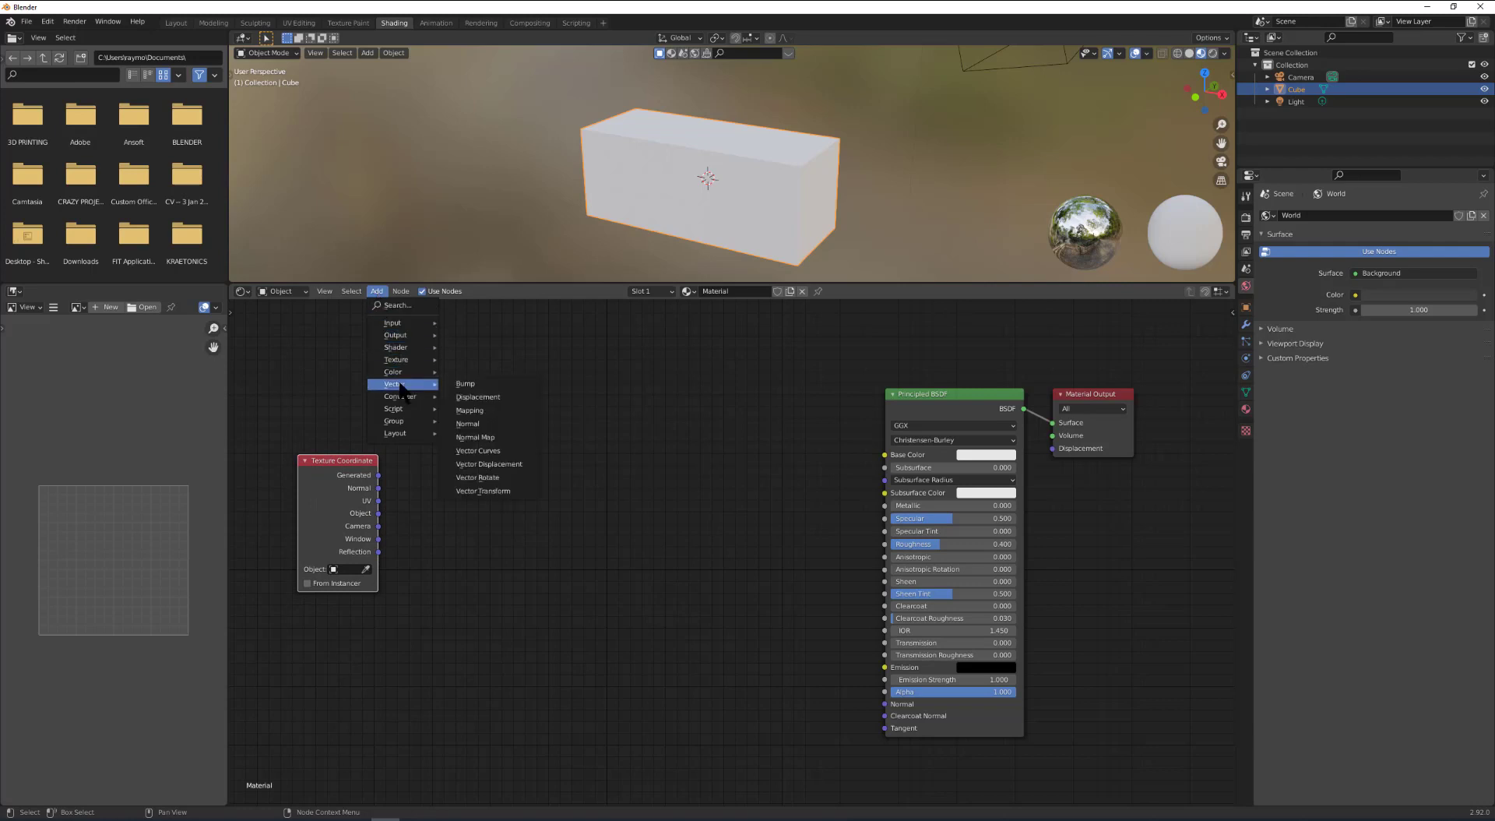
pyautogui.click(471, 410)
pyautogui.click(417, 430)
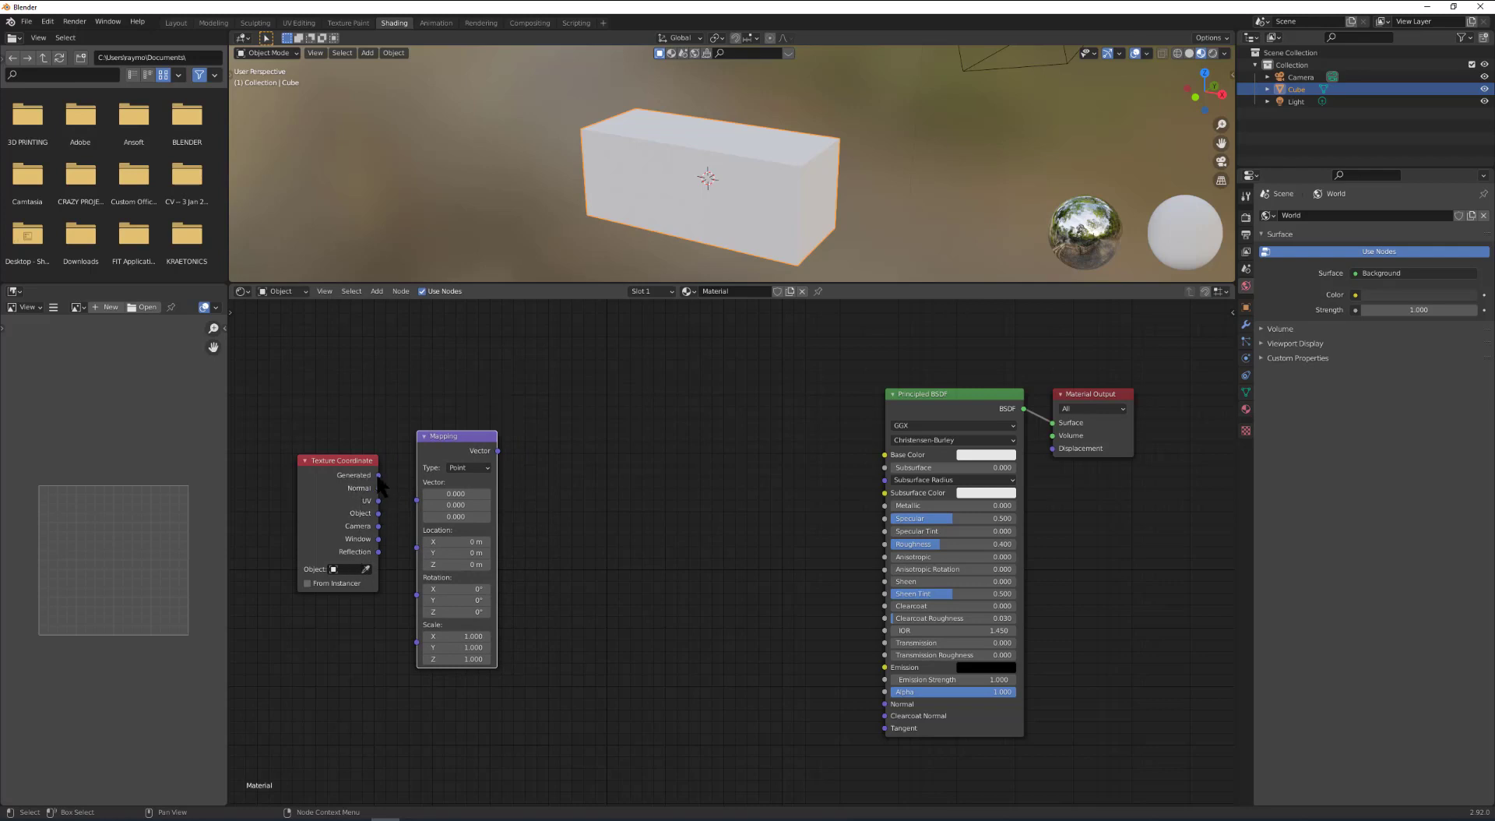
pyautogui.moveTo(379, 475); pyautogui.dragTo(417, 500)
pyautogui.moveTo(455, 433); pyautogui.dragTo(445, 440)
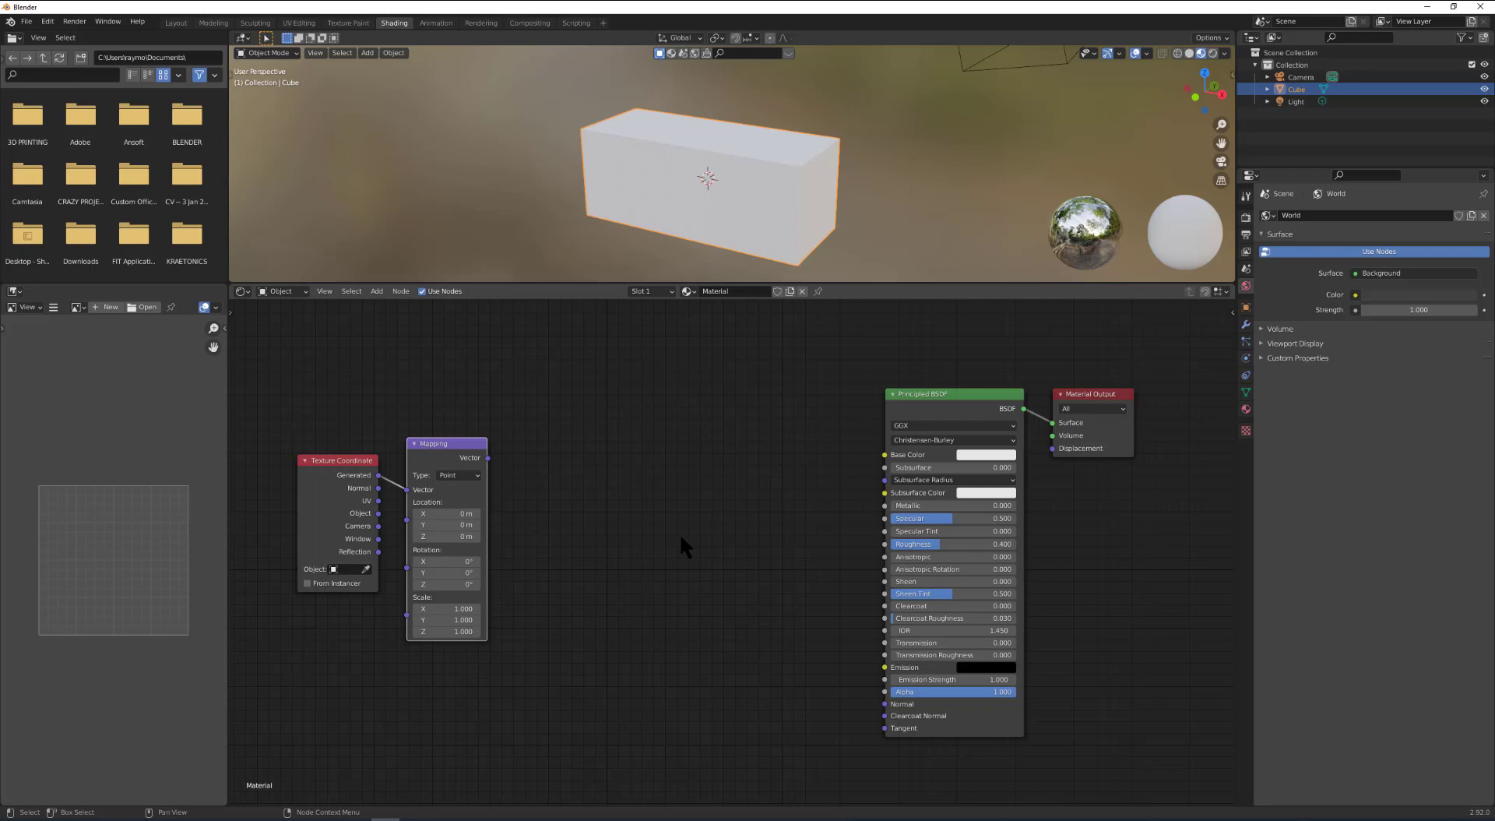
# Place a Separate XYZ node after Mapping and feed it Mapping's Vector output.
pyautogui.click(378, 292)
pyautogui.moveTo(415, 397)
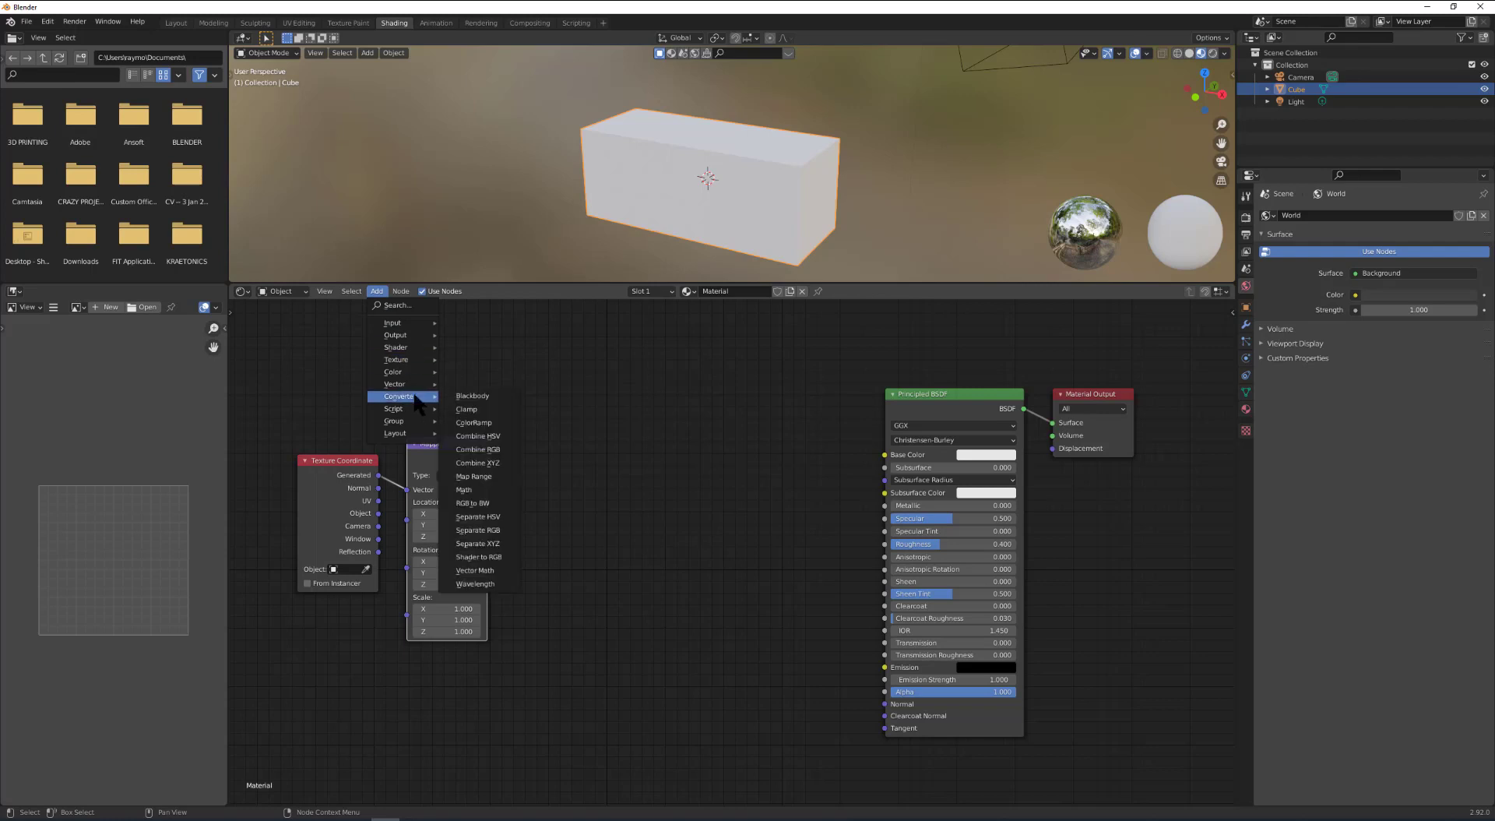
pyautogui.click(489, 543)
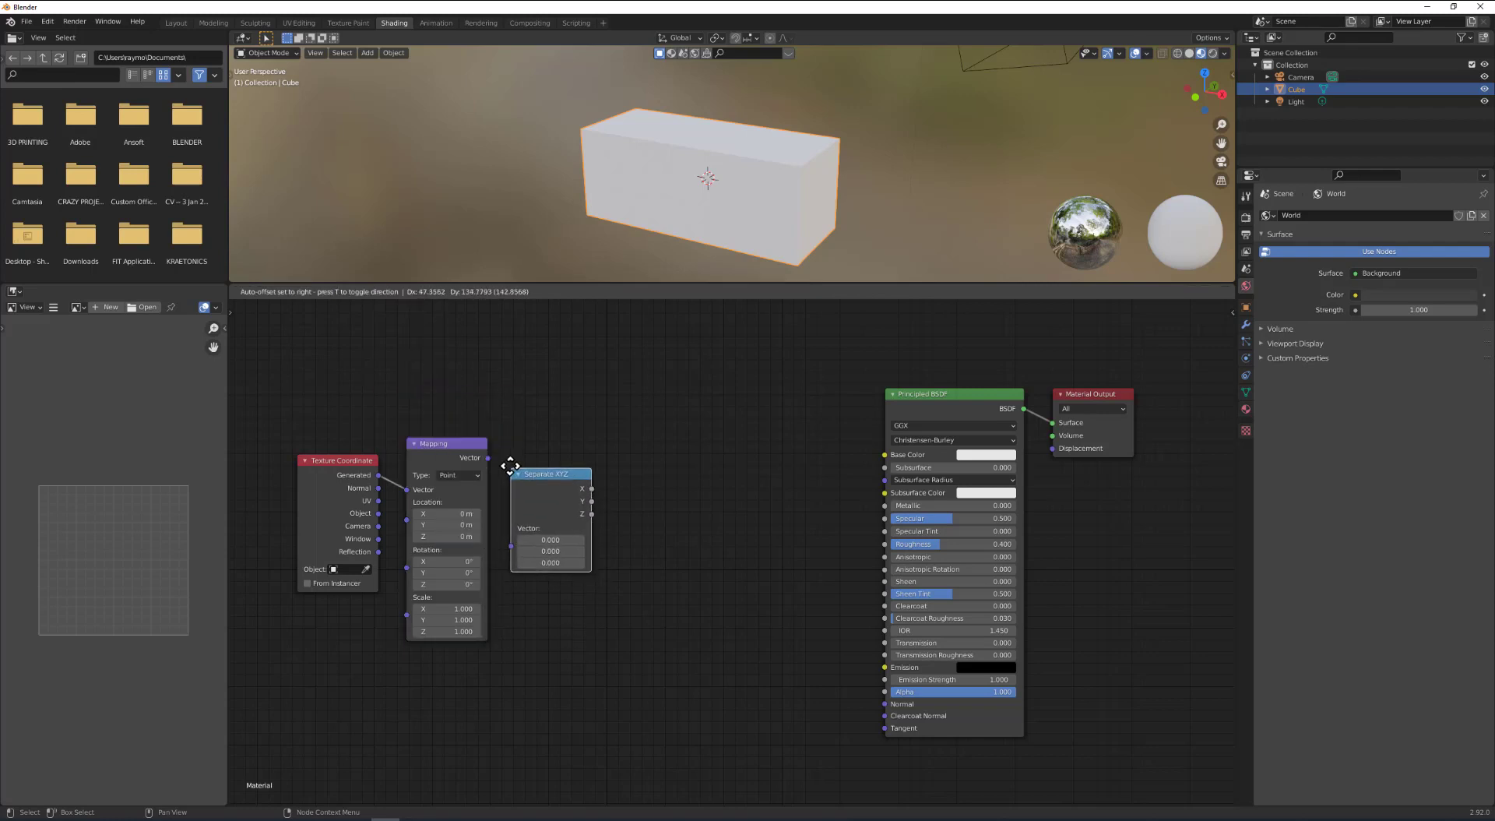
pyautogui.click(513, 446)
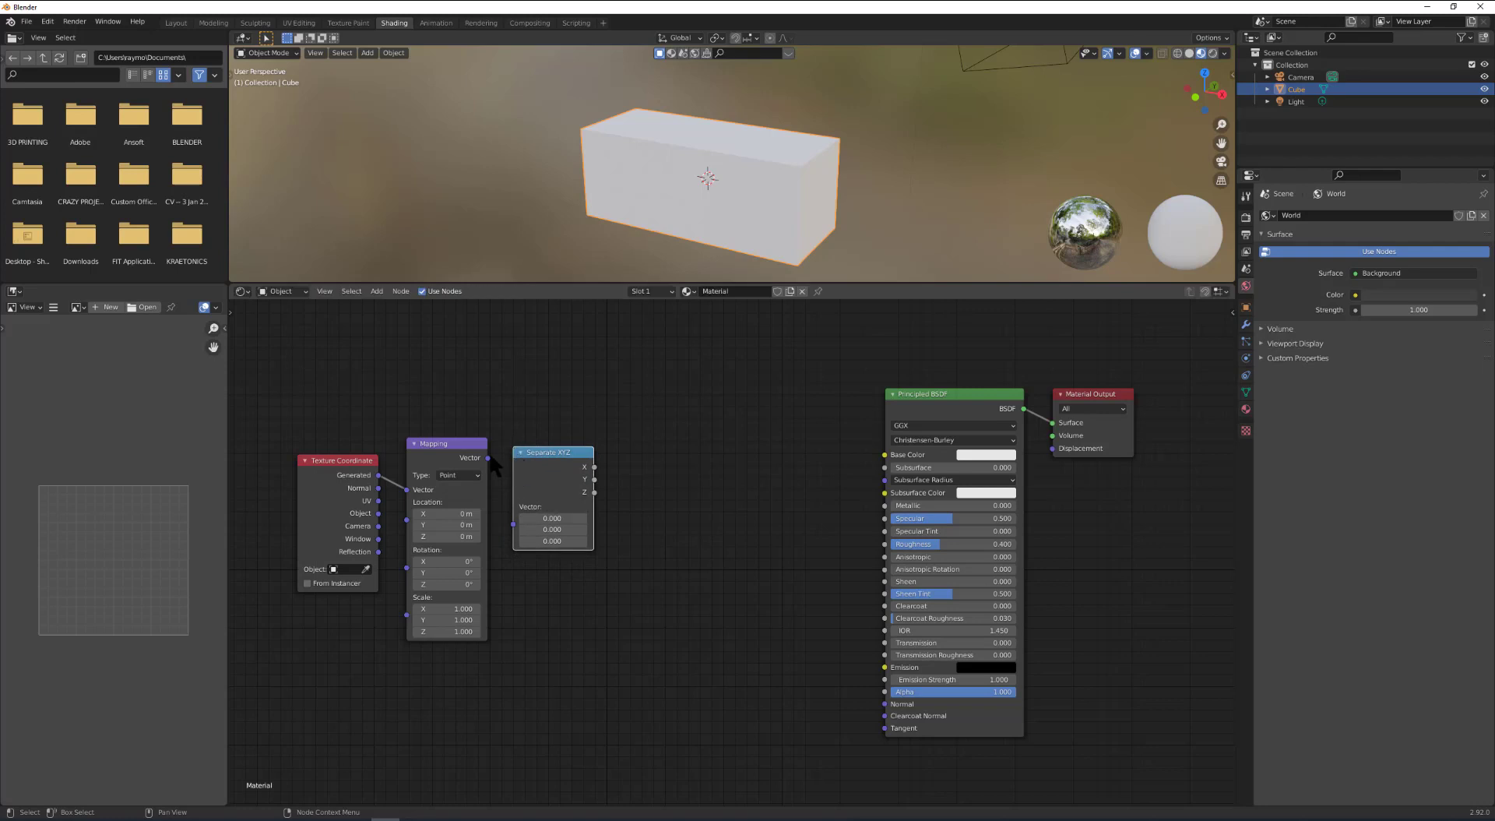
pyautogui.moveTo(489, 458); pyautogui.dragTo(512, 527)
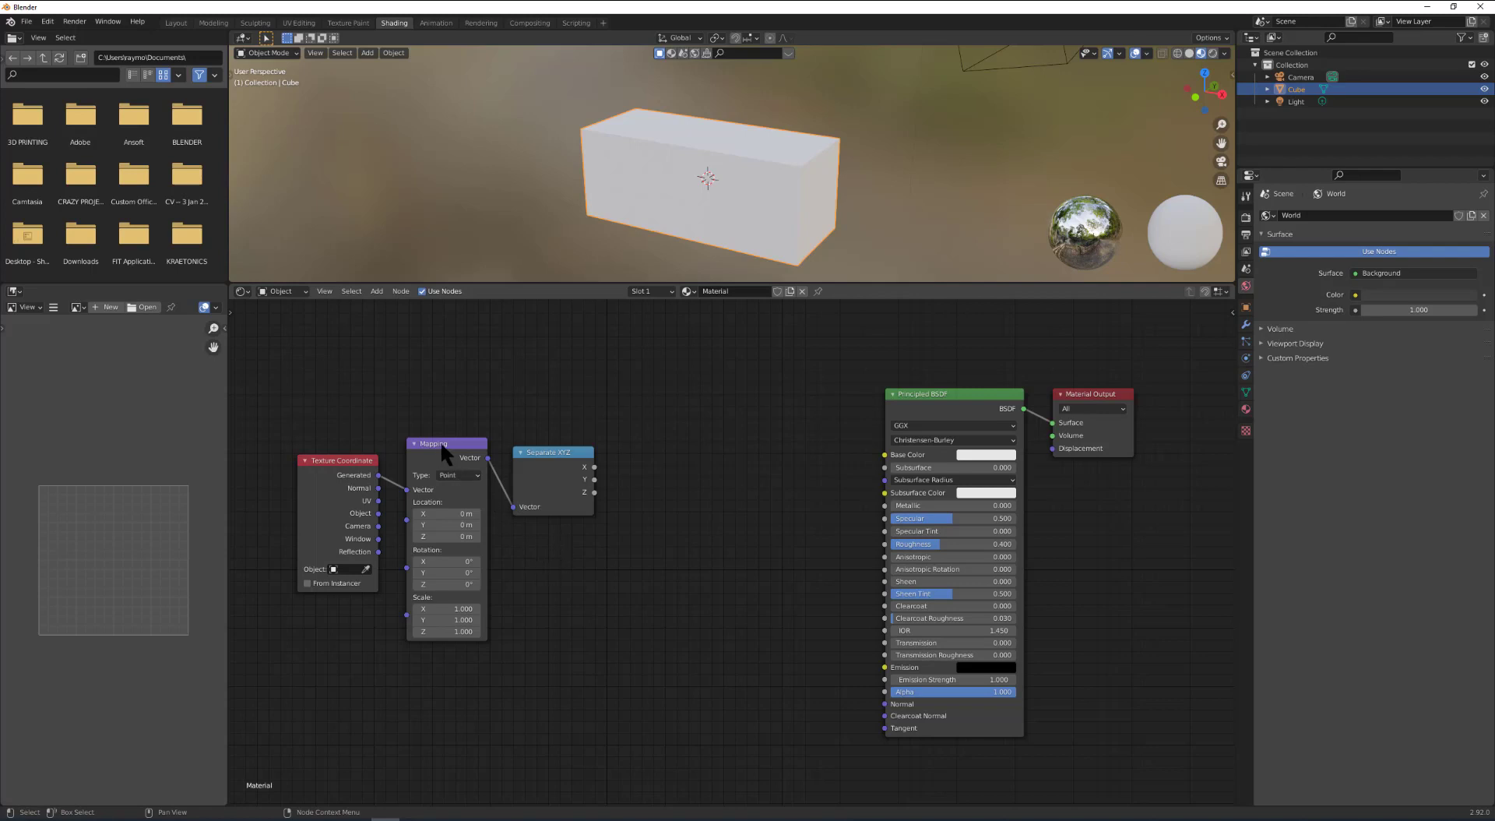
pyautogui.moveTo(441, 444); pyautogui.dragTo(513, 460)
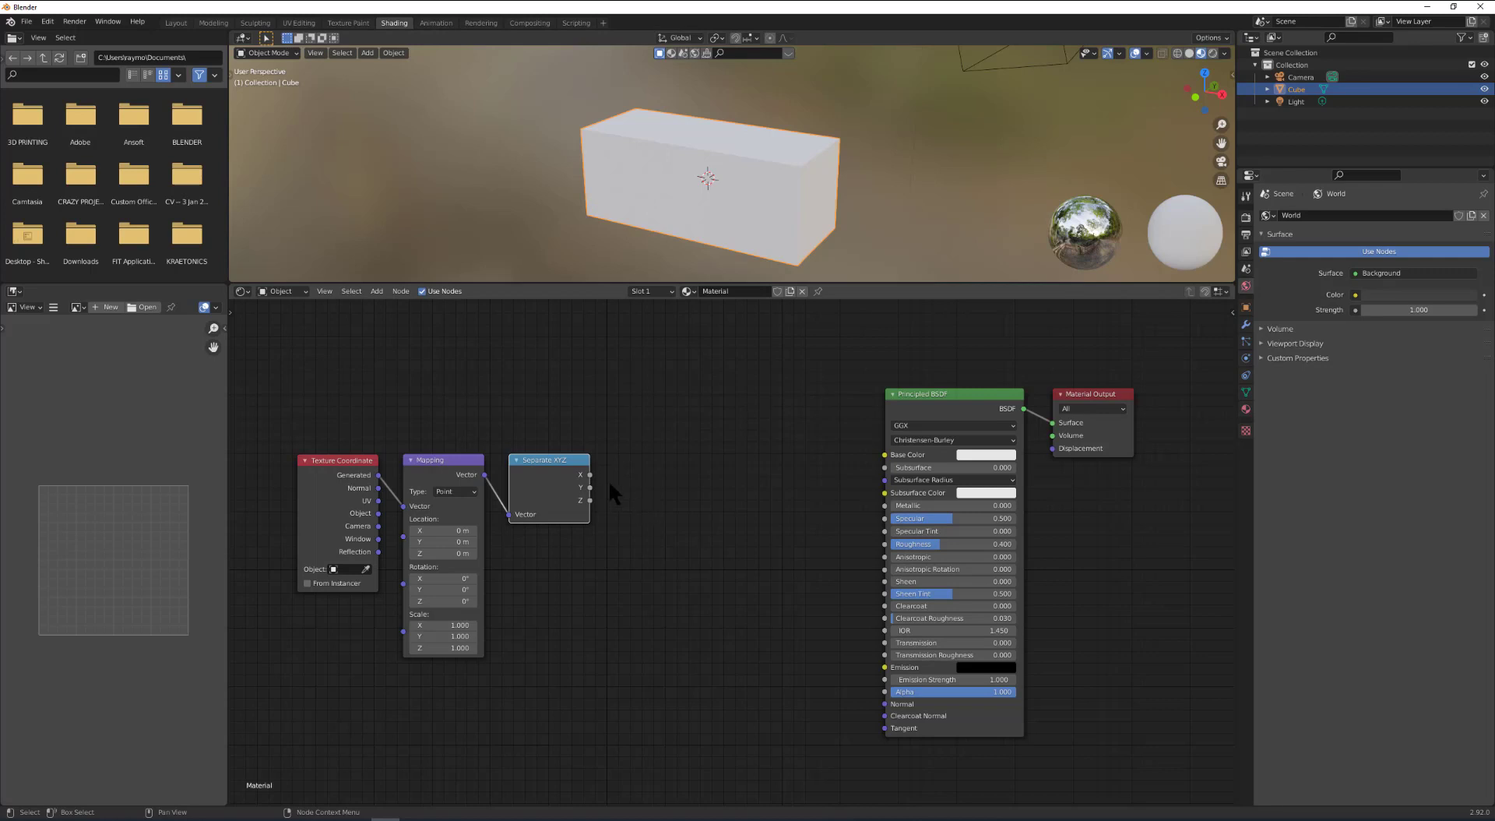
# Link Separate XYZ's X output to the Principled BSDF Base Color input.
pyautogui.moveTo(589, 474)
pyautogui.mouseDown()
pyautogui.moveTo(746, 478)
pyautogui.moveTo(828, 499)
pyautogui.moveTo(885, 455)
pyautogui.mouseUp()
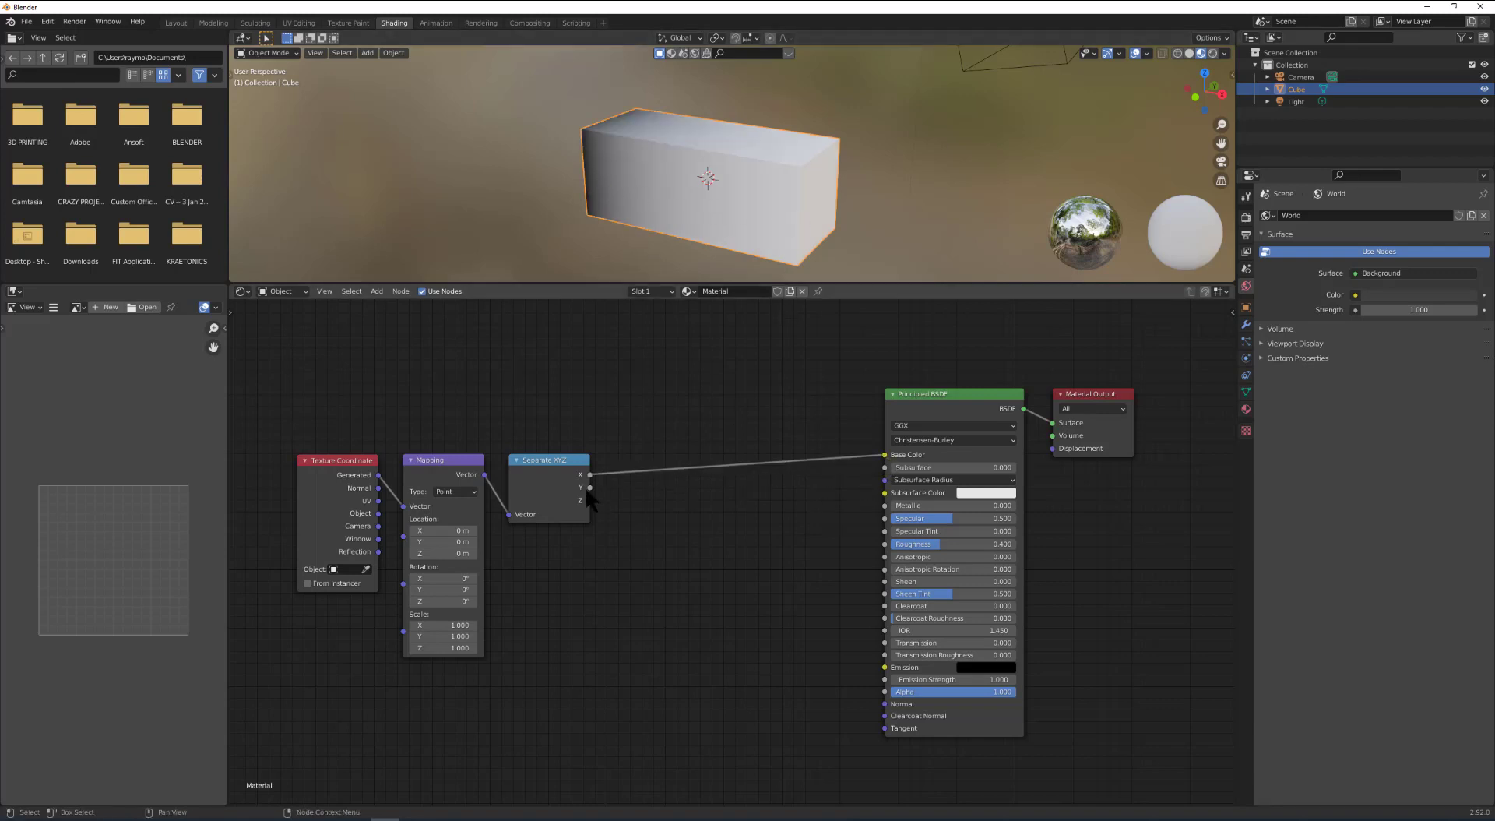
pyautogui.moveTo(657, 194); pyautogui.dragTo(558, 150, button='middle')
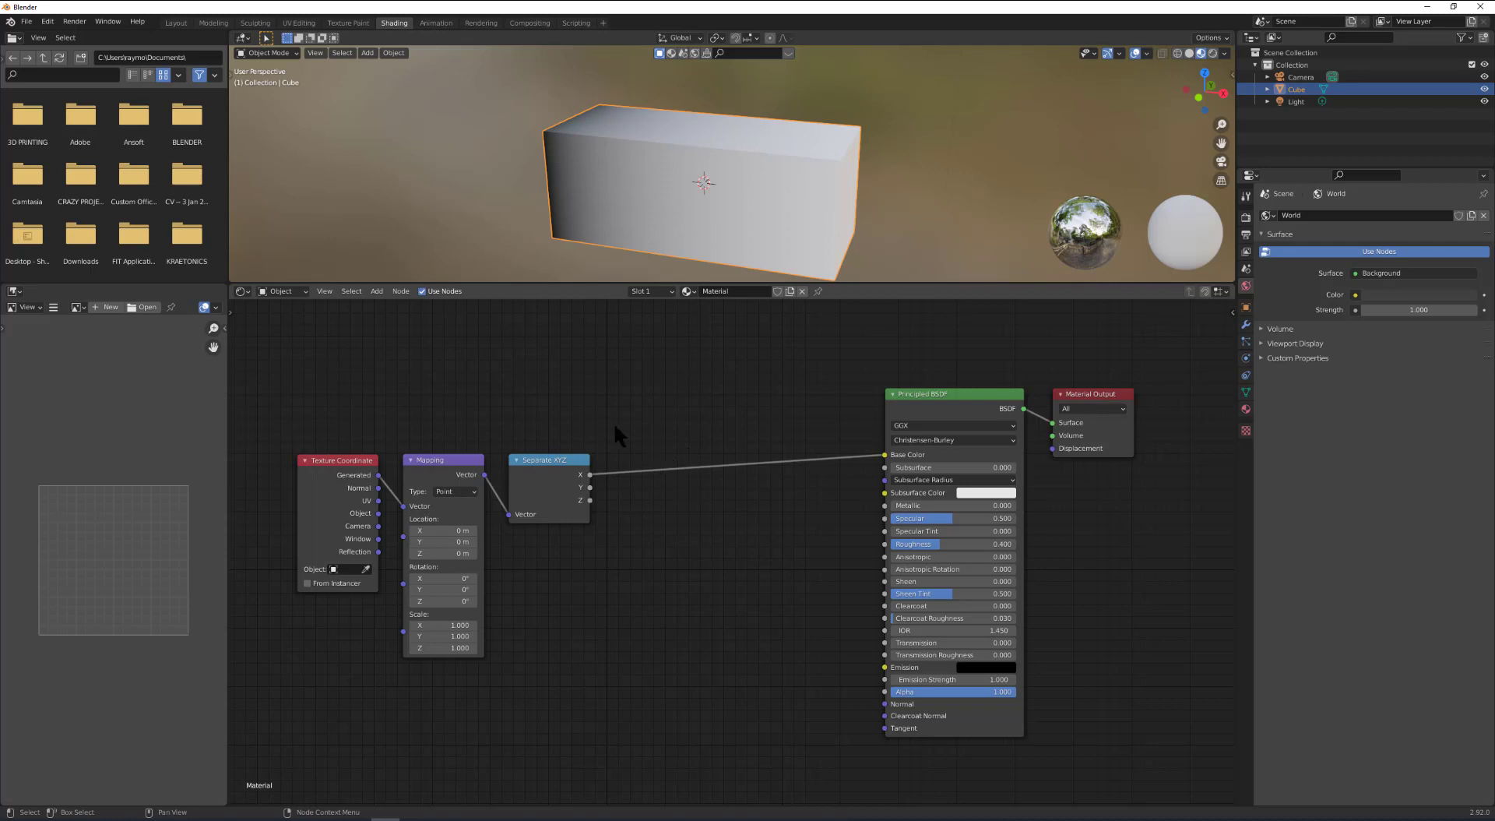
# Insert a Math node set to Sine into the X-to-Base Color link.
pyautogui.click(377, 291)
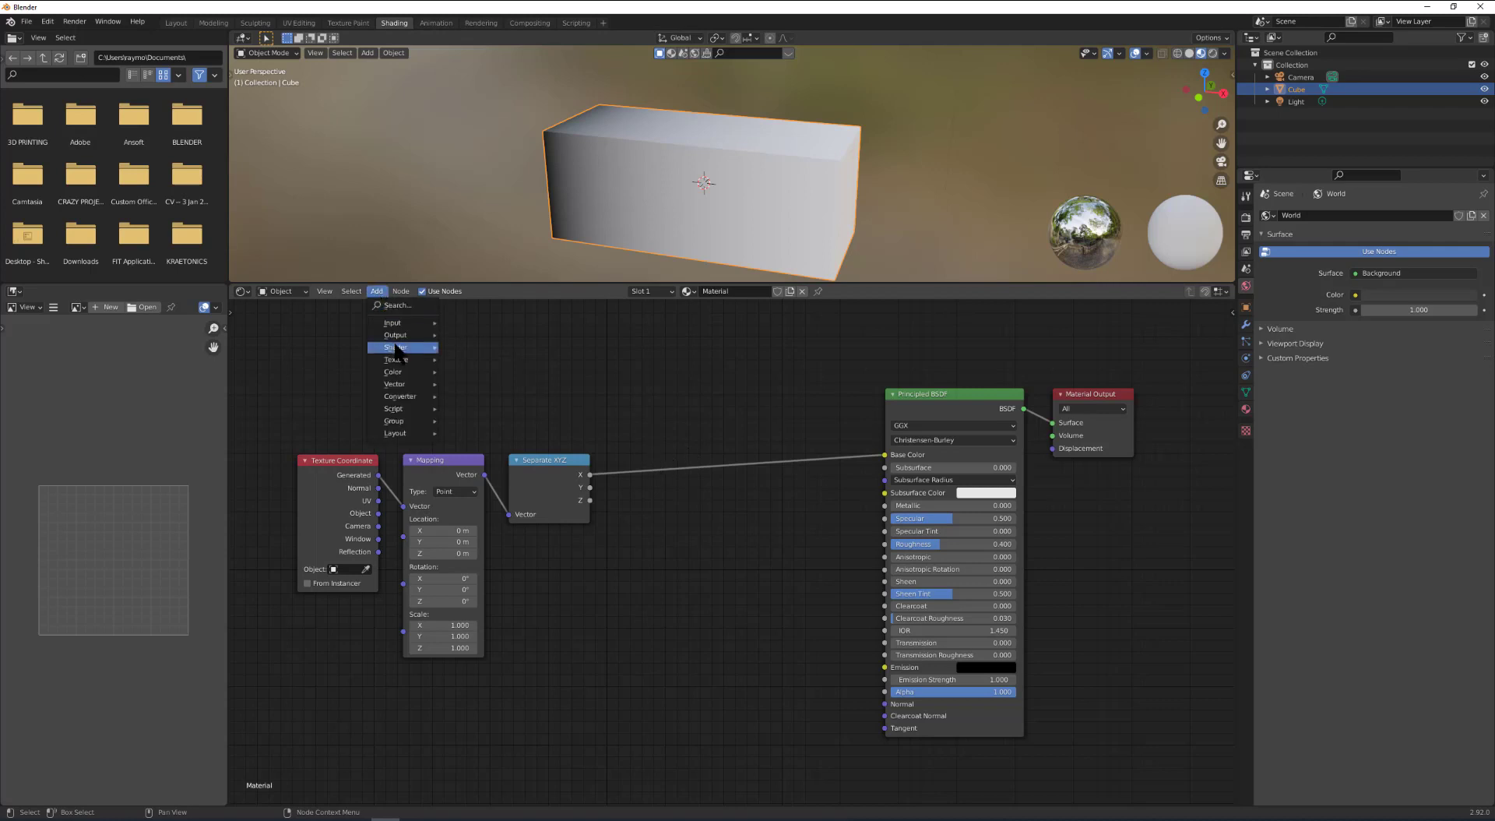
pyautogui.moveTo(405, 397)
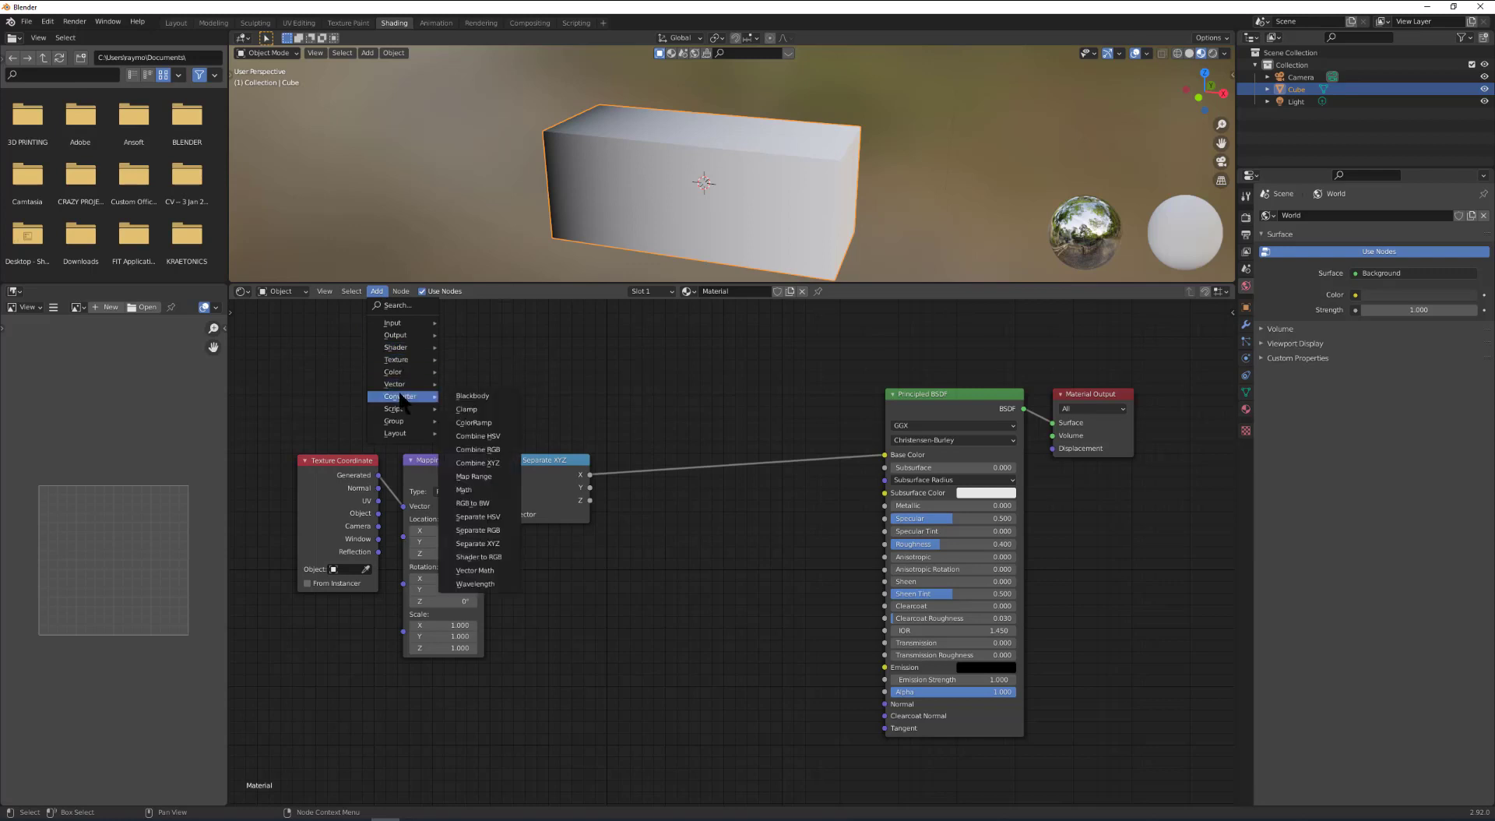
pyautogui.click(473, 490)
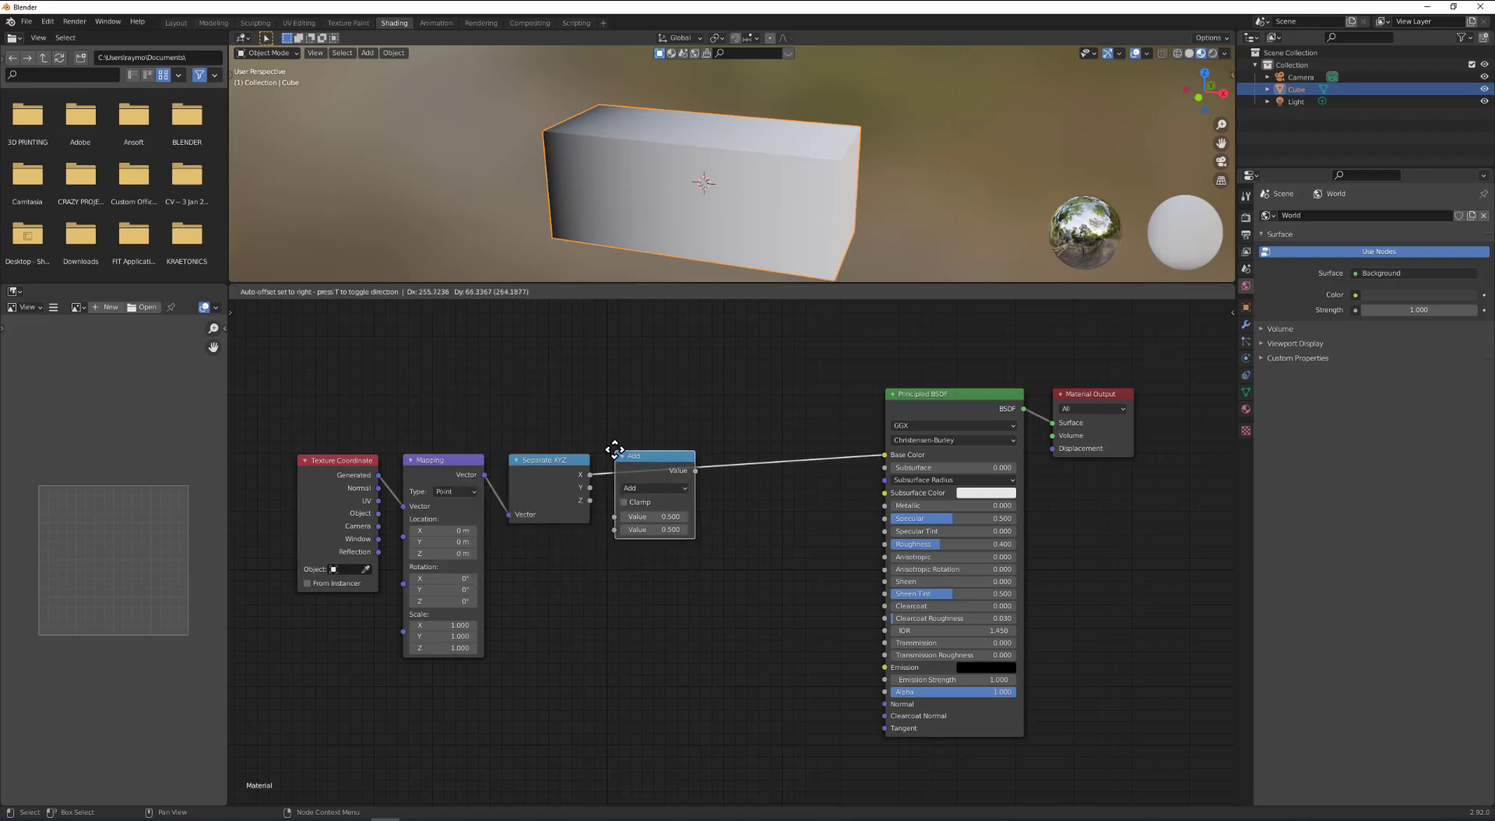
pyautogui.click(679, 514)
pyautogui.click(681, 486)
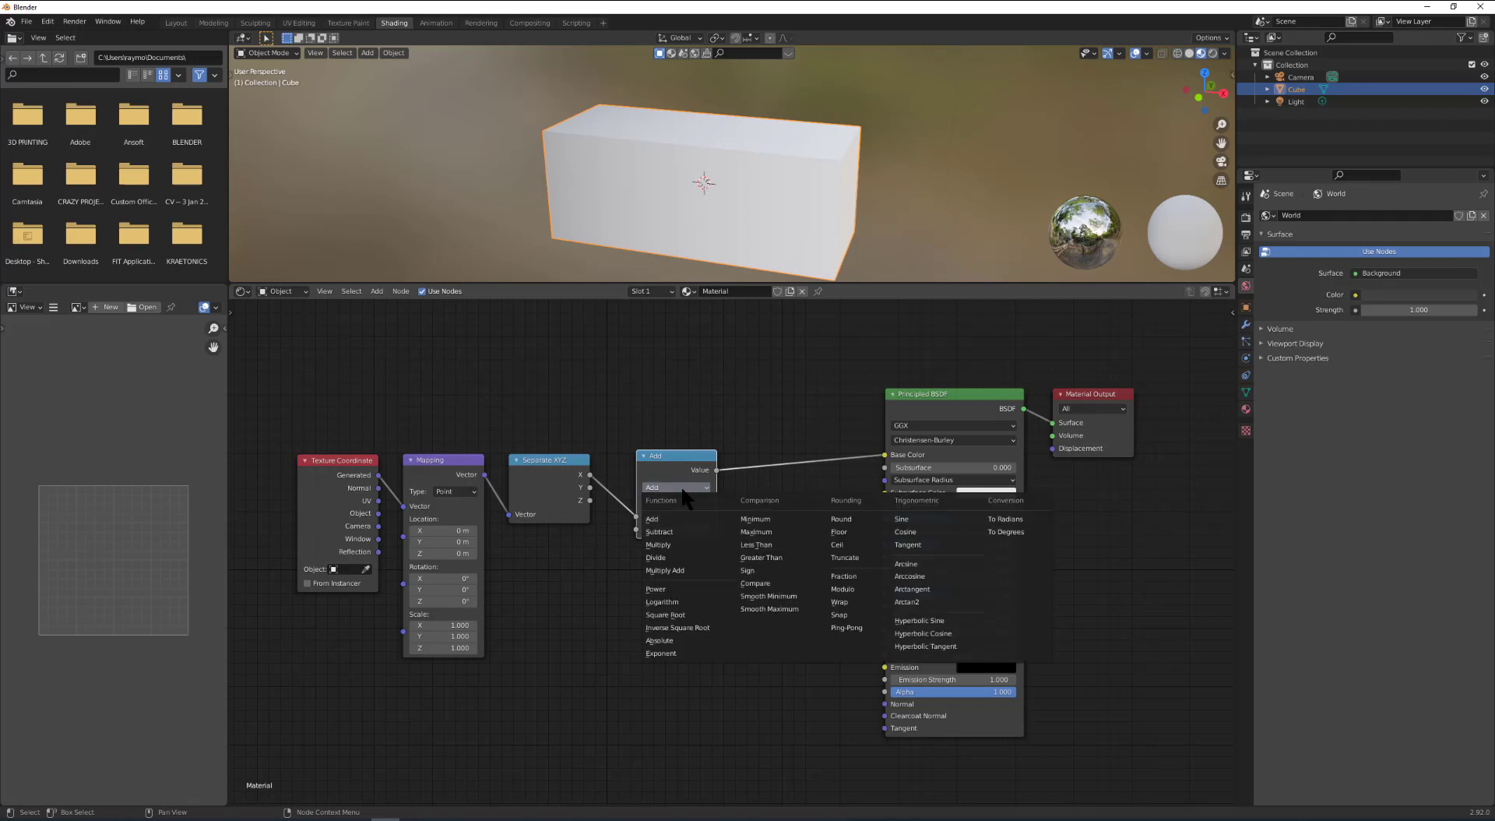
pyautogui.click(902, 520)
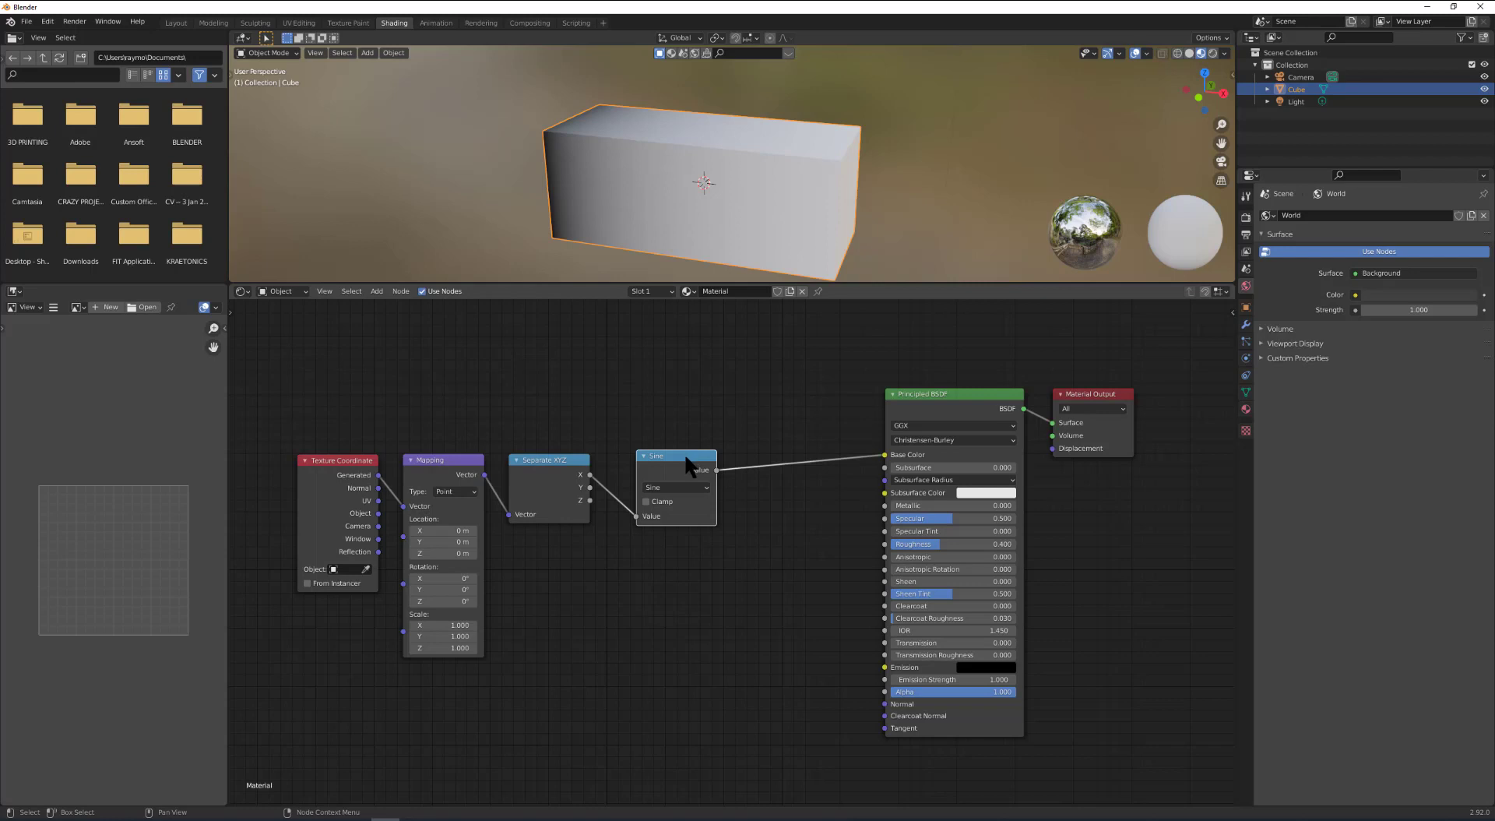
# Insert a Math node set to Multiply between Separate XYZ and Sine.
pyautogui.moveTo(684, 453); pyautogui.dragTo(675, 457)
pyautogui.click(376, 293)
pyautogui.moveTo(401, 397)
pyautogui.click(474, 490)
pyautogui.click(637, 453)
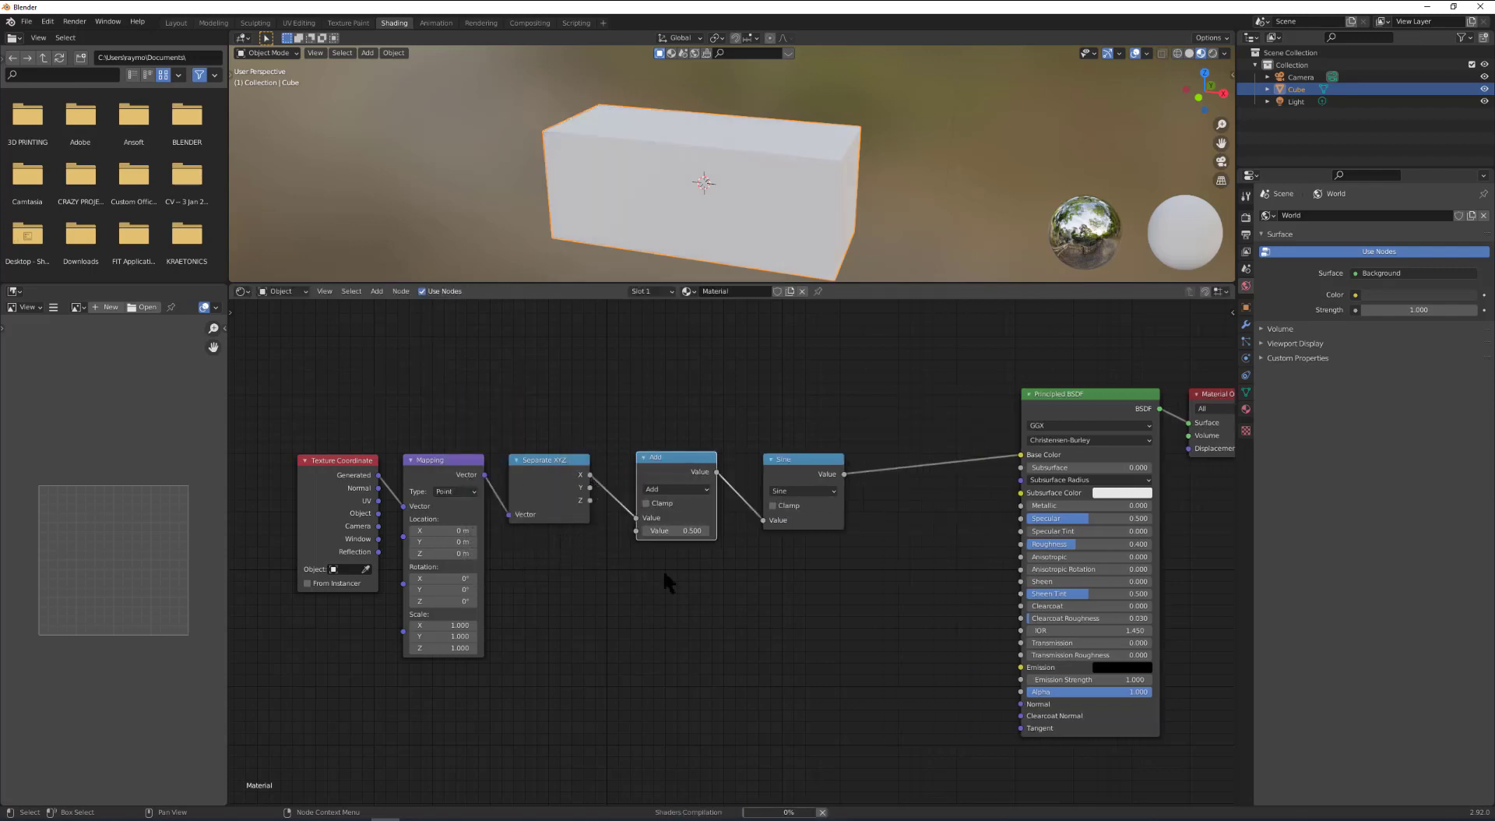
pyautogui.click(676, 490)
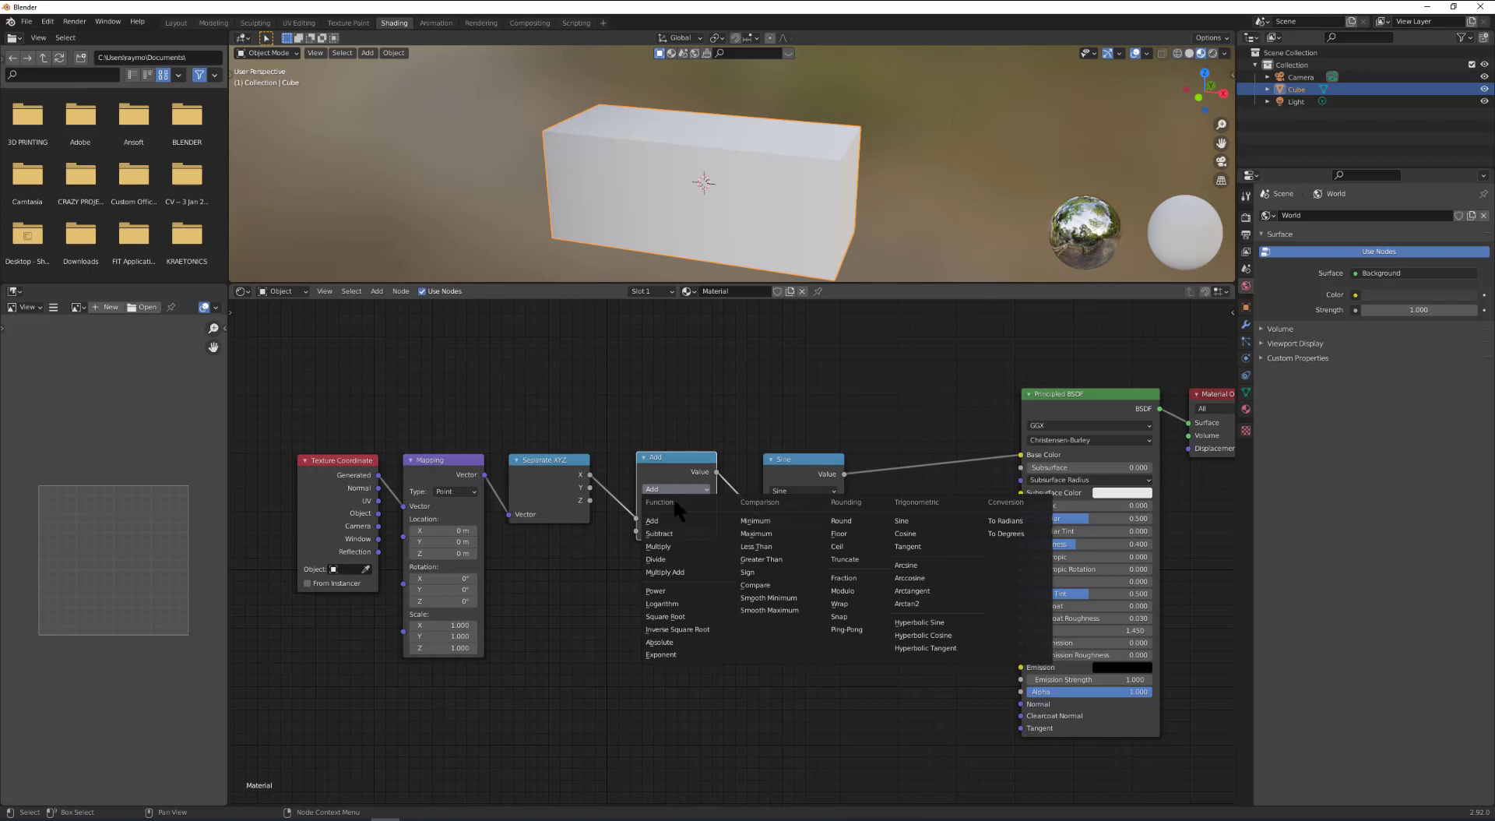
pyautogui.click(658, 546)
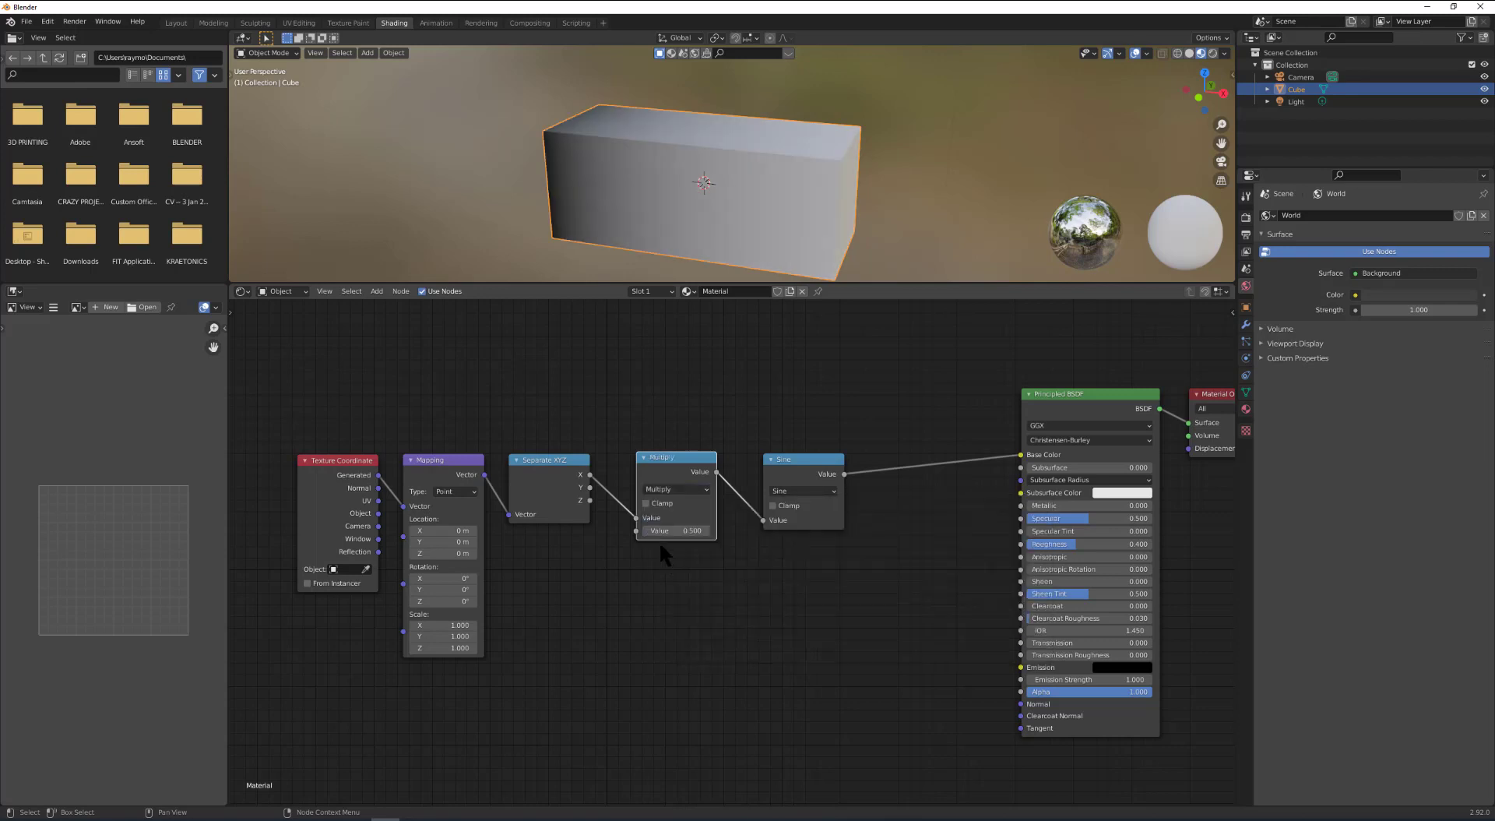
# Tune the Multiply value to about 19 for broad stripes and tidy the node layout.
pyautogui.moveTo(676, 531); pyautogui.dragTo(1211, 530)
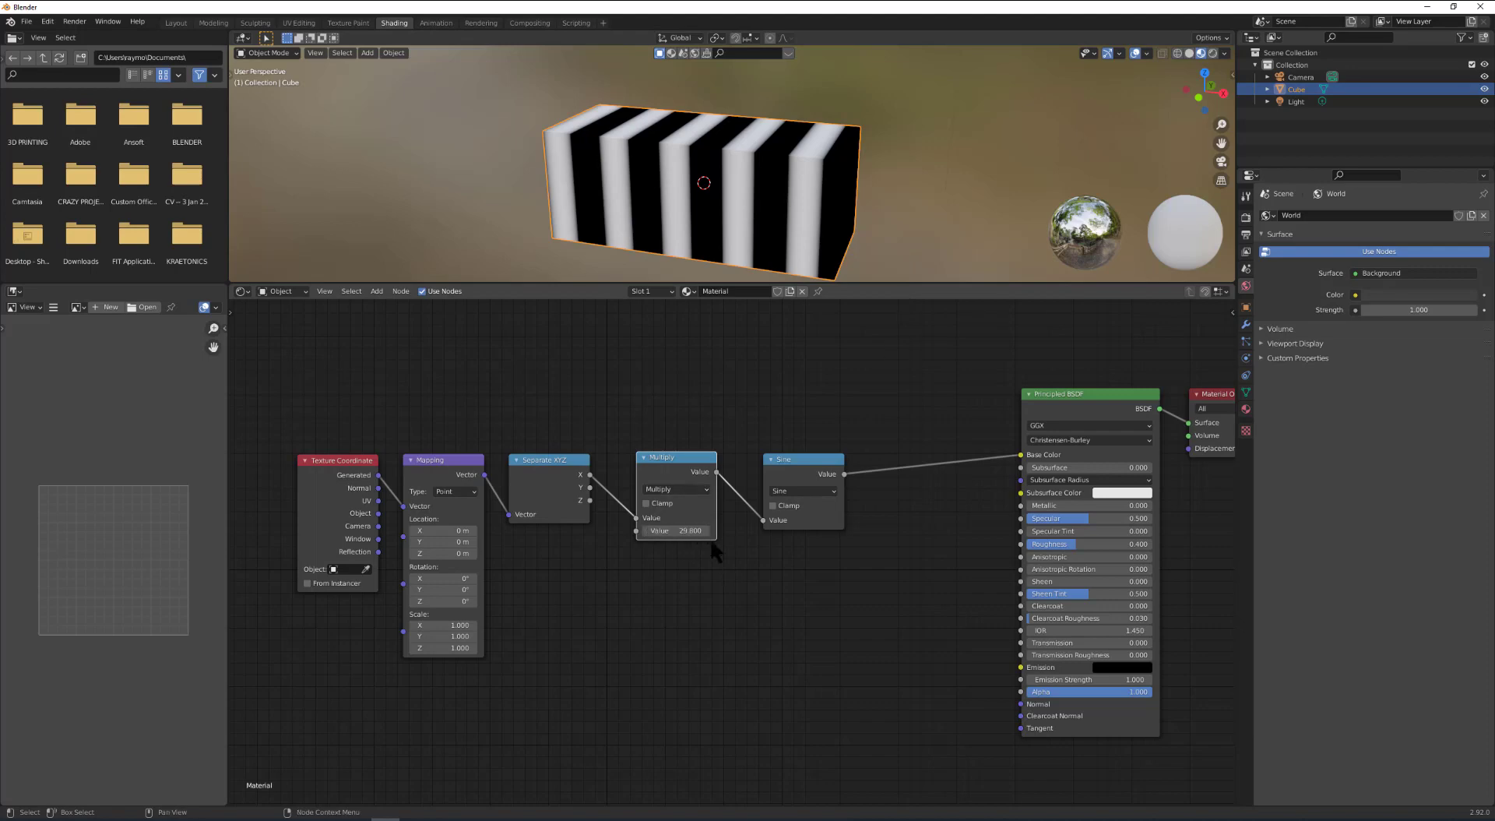
pyautogui.moveTo(685, 530); pyautogui.dragTo(715, 537)
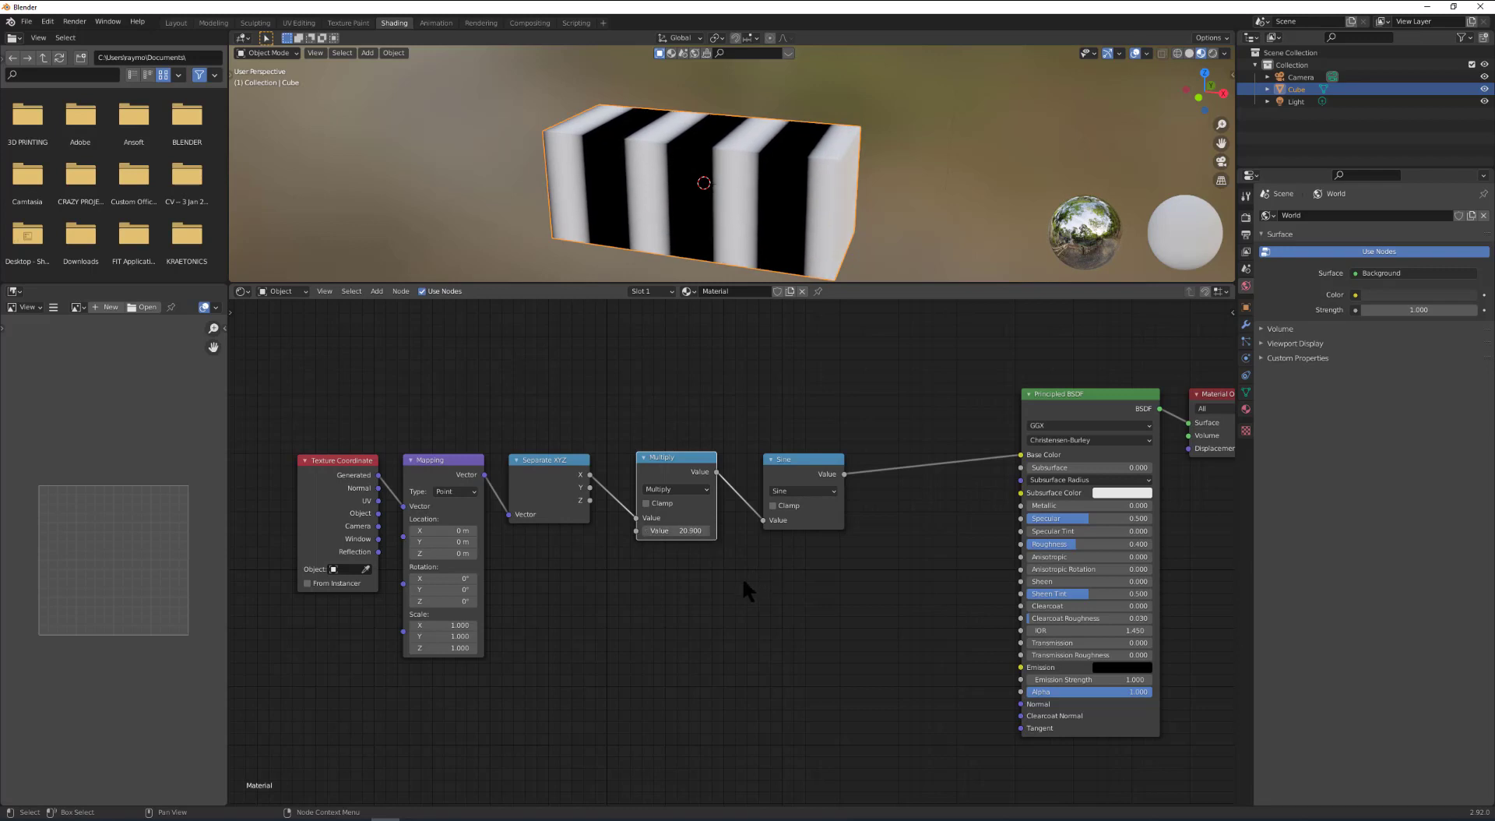
pyautogui.moveTo(676, 451); pyautogui.dragTo(658, 454)
pyautogui.moveTo(803, 462); pyautogui.dragTo(767, 465)
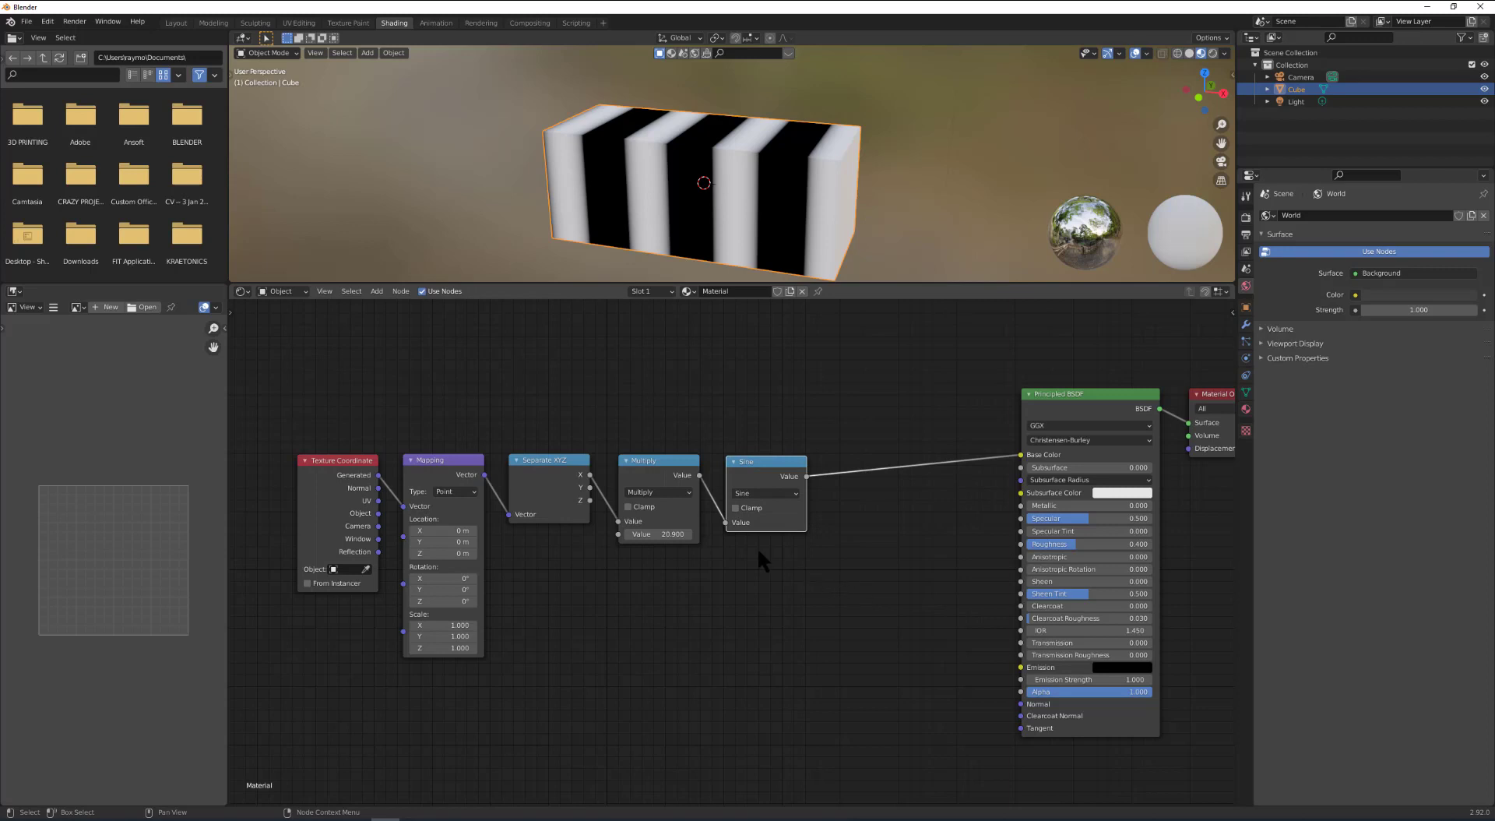
pyautogui.moveTo(692, 534)
pyautogui.mouseDown()
pyautogui.moveTo(635, 534)
pyautogui.moveTo(714, 533)
pyautogui.mouseUp()
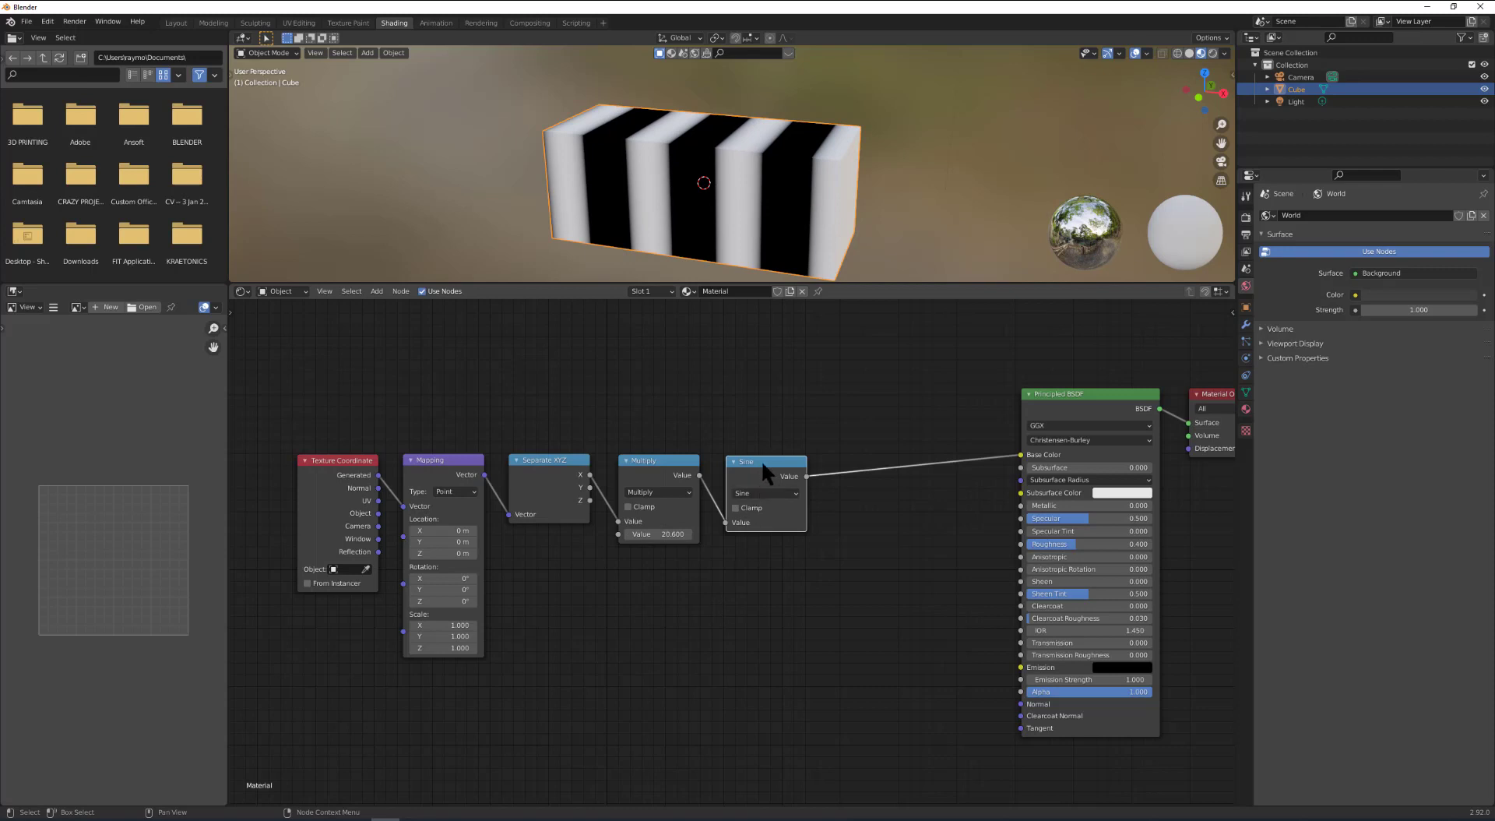
# Add a 0.500 Value input node below the node chain.
pyautogui.click(788, 634)
pyautogui.click(377, 293)
pyautogui.moveTo(401, 323)
pyautogui.click(466, 540)
pyautogui.click(615, 709)
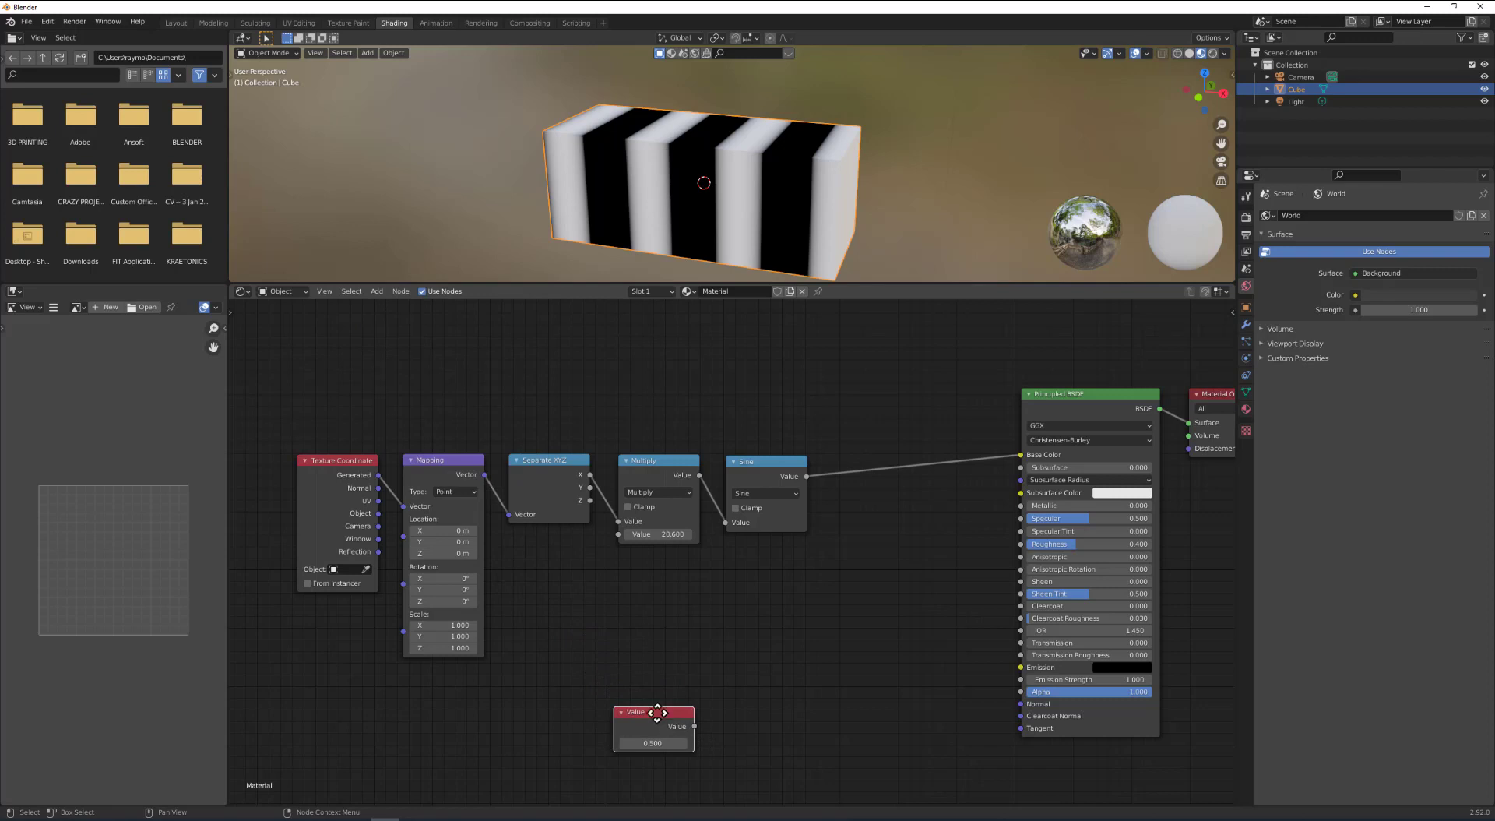
pyautogui.moveTo(663, 709); pyautogui.dragTo(595, 716)
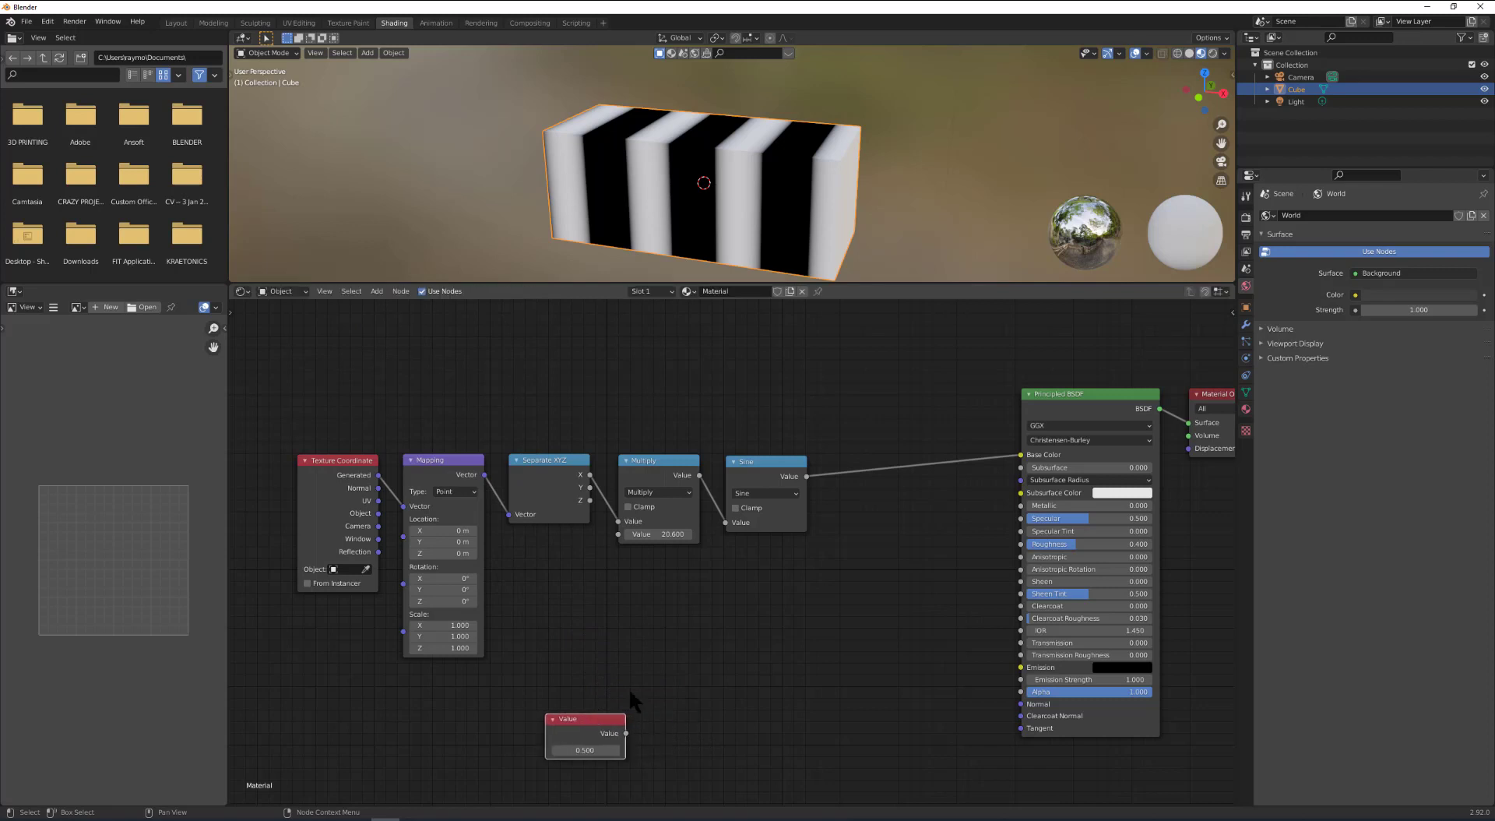
# Insert an Add math node between Multiply and Sine, fed by the Value node.
pyautogui.click(377, 291)
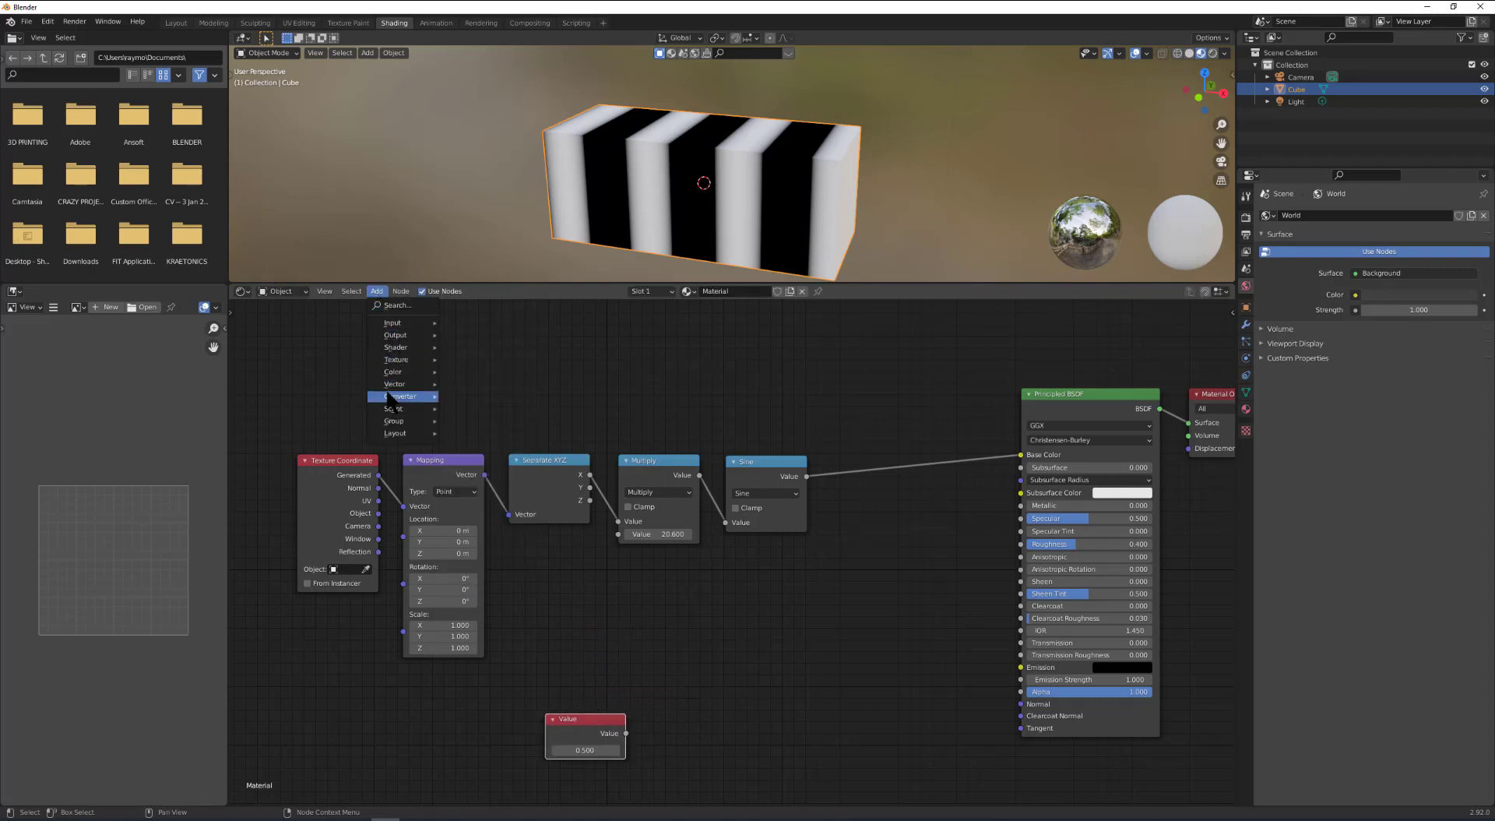
pyautogui.click(502, 494)
pyautogui.click(687, 459)
pyautogui.moveTo(793, 459); pyautogui.dragTo(780, 461)
pyautogui.moveTo(907, 461); pyautogui.dragTo(879, 462)
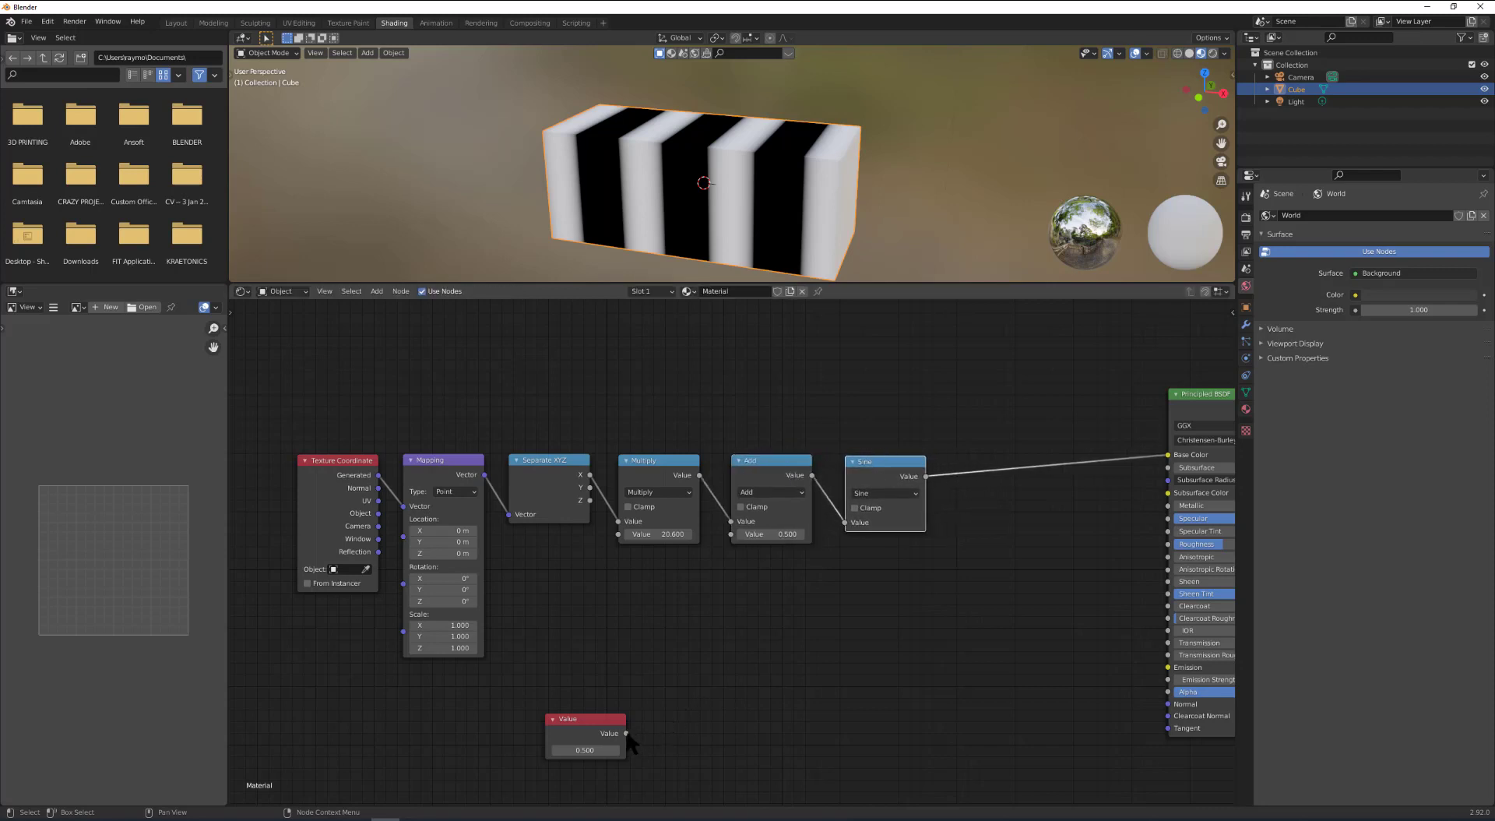
pyautogui.moveTo(627, 733); pyautogui.dragTo(730, 535)
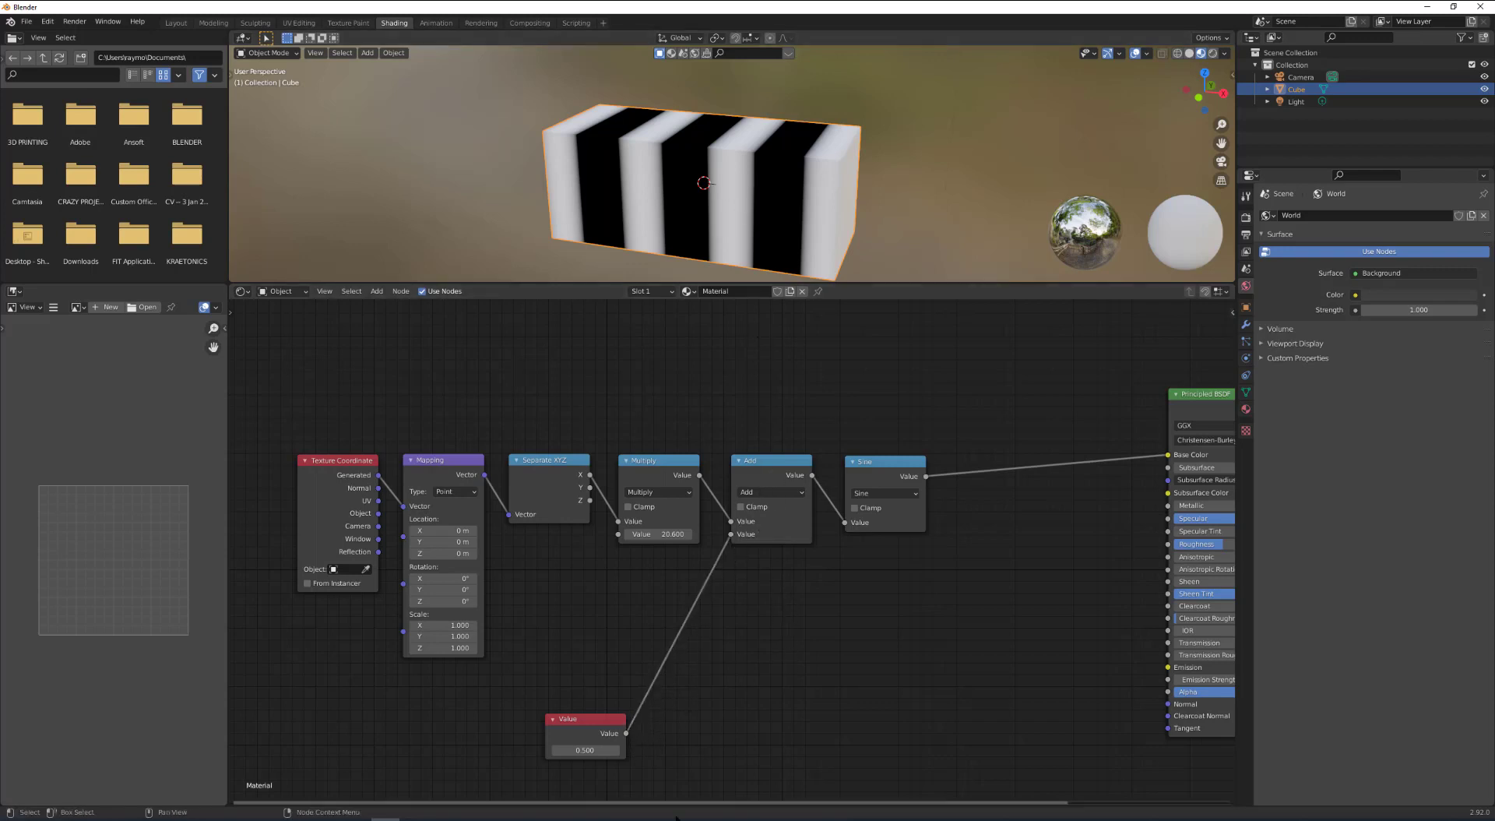
# Set the Value node to 10.9 to shift the stripes.
pyautogui.click(606, 752)
pyautogui.write('10.9')
pyautogui.press('Return')
pyautogui.moveTo(606, 752)
pyautogui.mouseDown()
pyautogui.moveTo(421, 753)
pyautogui.moveTo(701, 753)
pyautogui.moveTo(496, 752)
pyautogui.moveTo(623, 751)
pyautogui.moveTo(626, 763)
pyautogui.mouseUp()
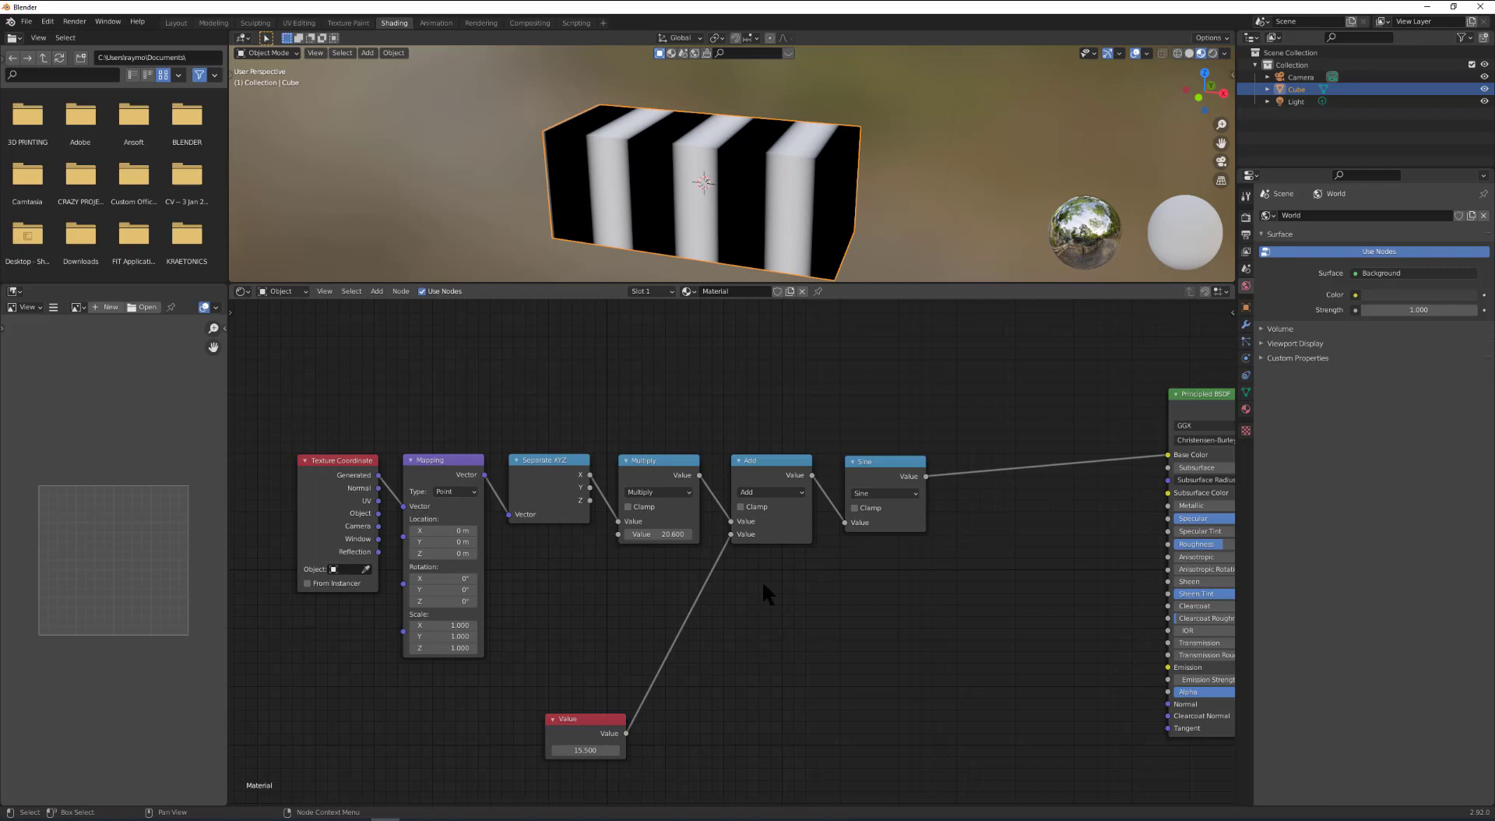
# Switch the Add node to Subtract and raise the Value to 30.9.
pyautogui.click(760, 490)
pyautogui.click(761, 538)
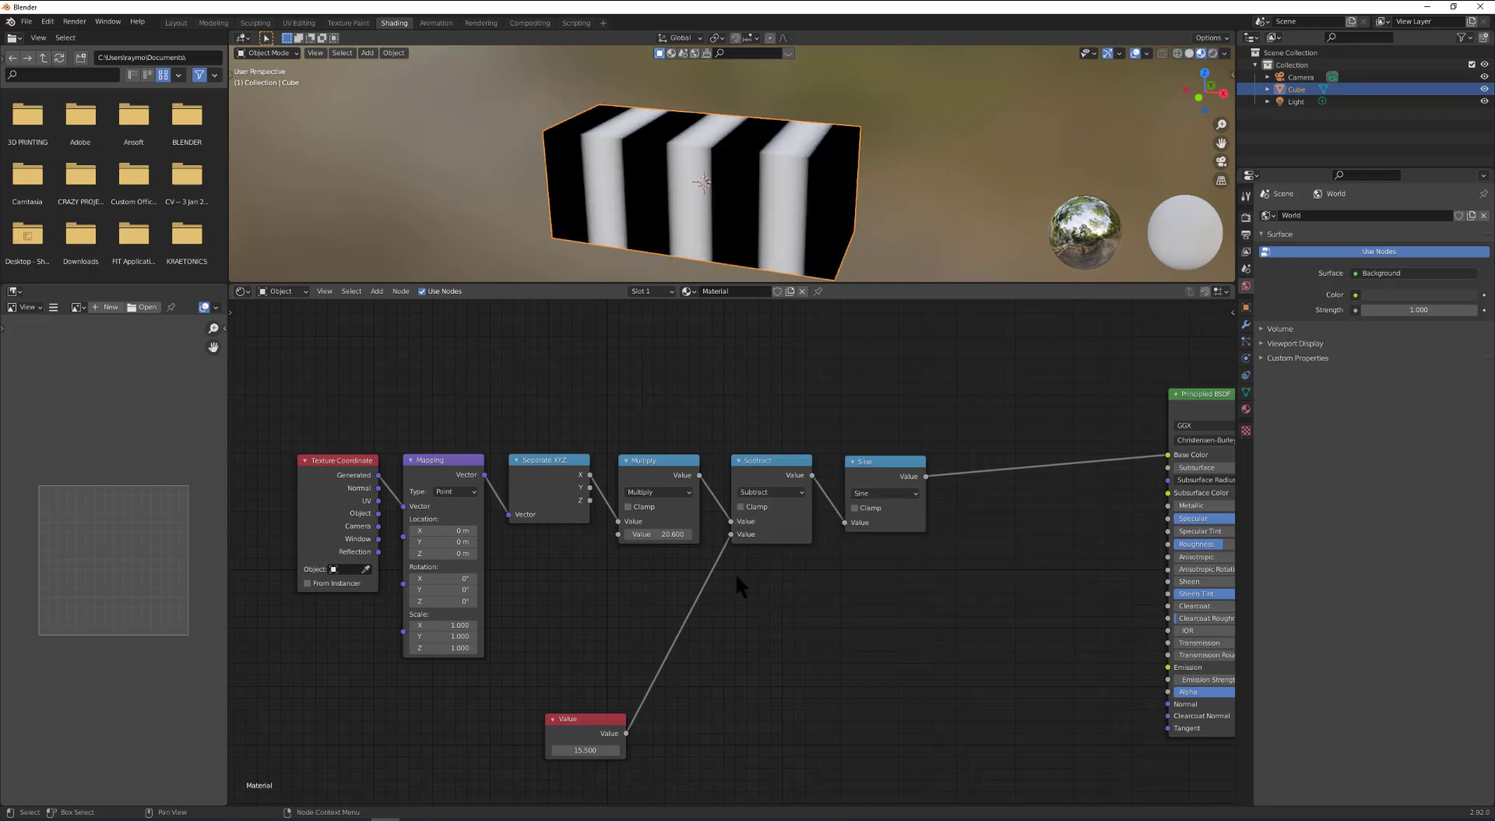
pyautogui.moveTo(620, 752); pyautogui.dragTo(775, 752)
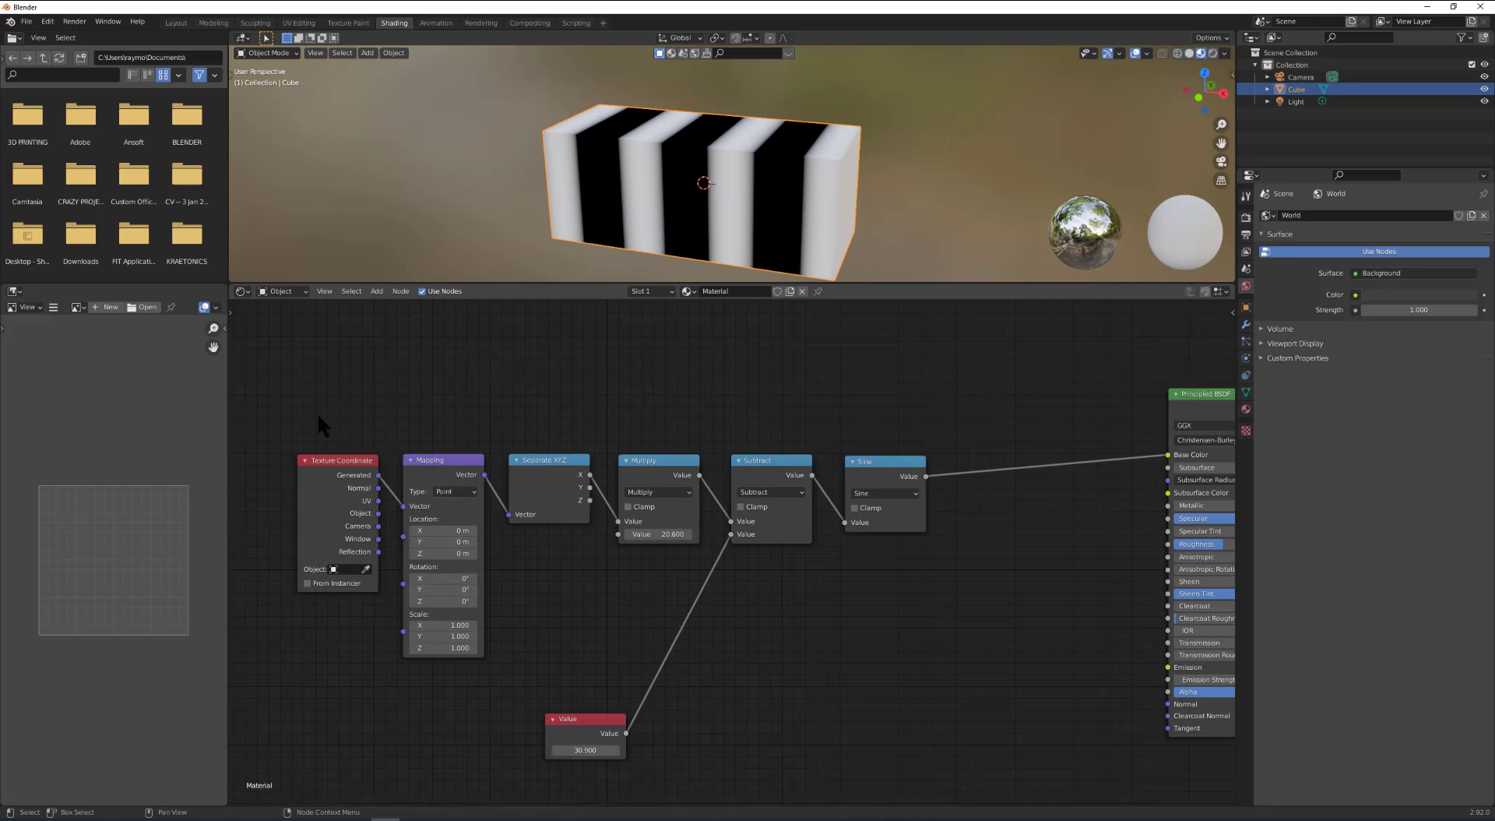
# Frame the Texture Coordinate-to-Sine node chain and label the frame 'Calculate Volume Sine Wave'.
pyautogui.moveTo(269, 393); pyautogui.dragTo(987, 674)
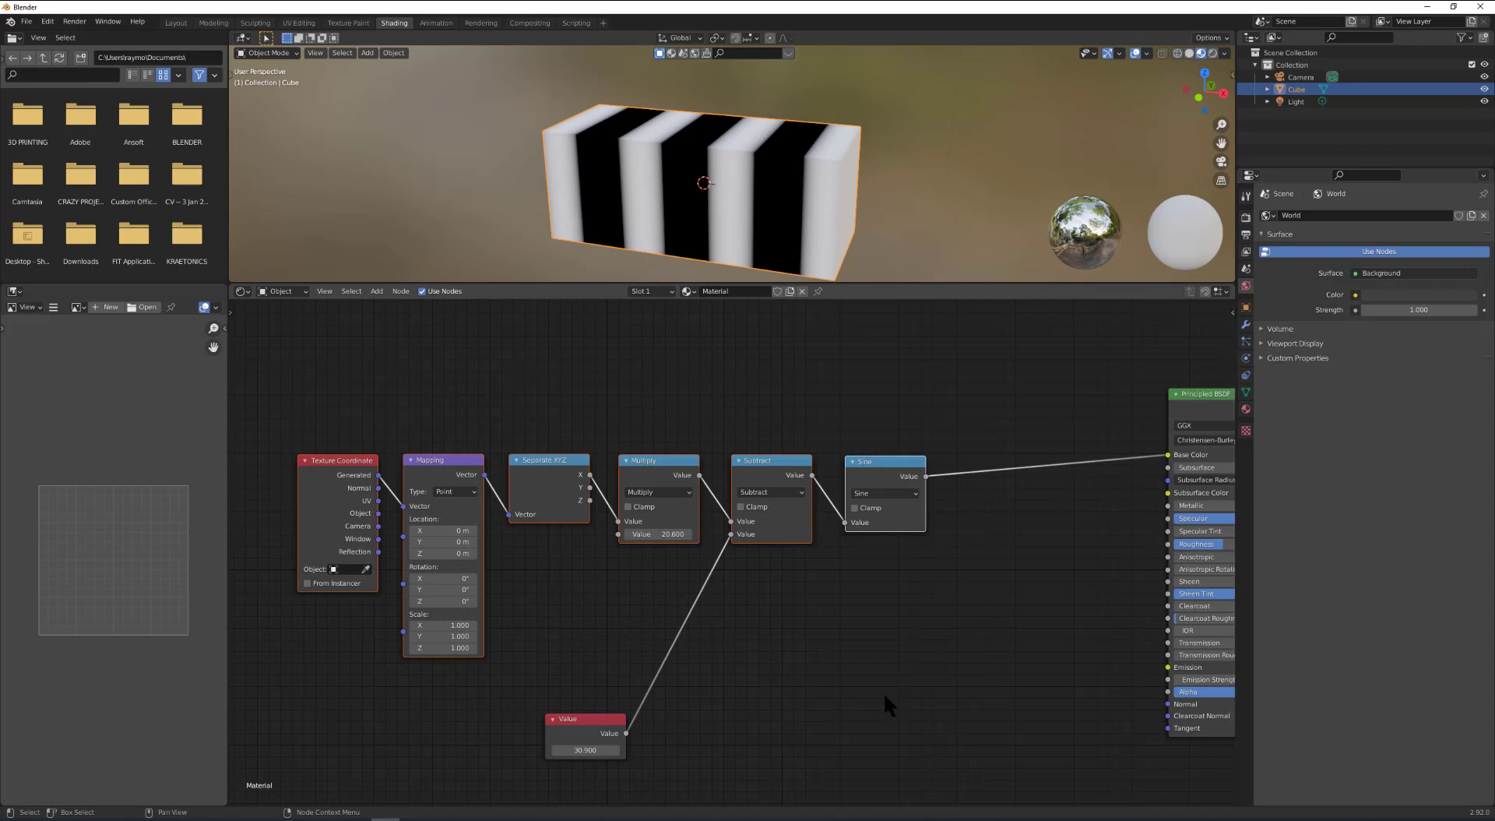
pyautogui.press('ctrl')
pyautogui.hotkey('ctrl', 'j')
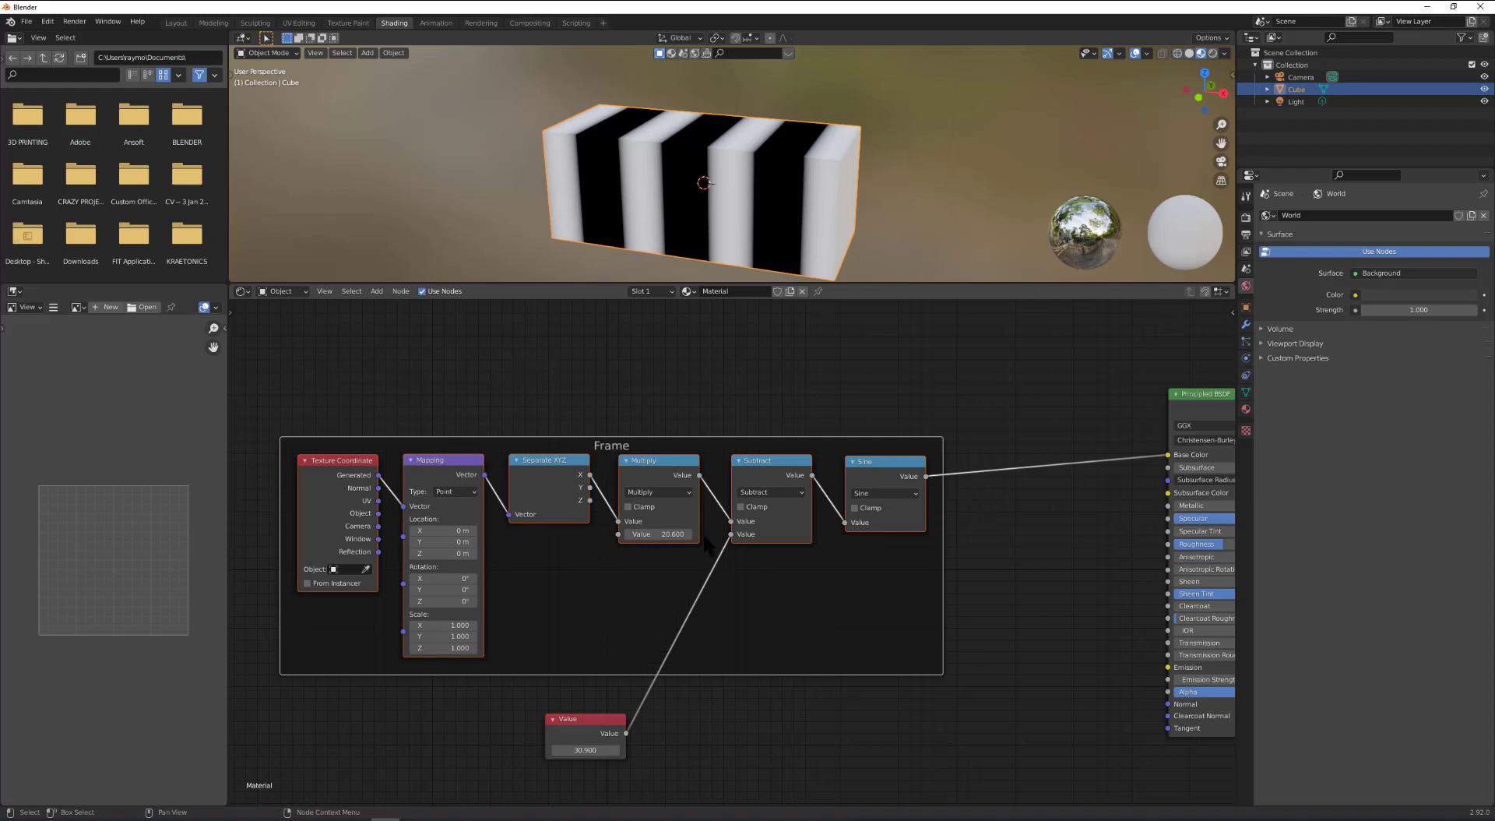
pyautogui.click(620, 458)
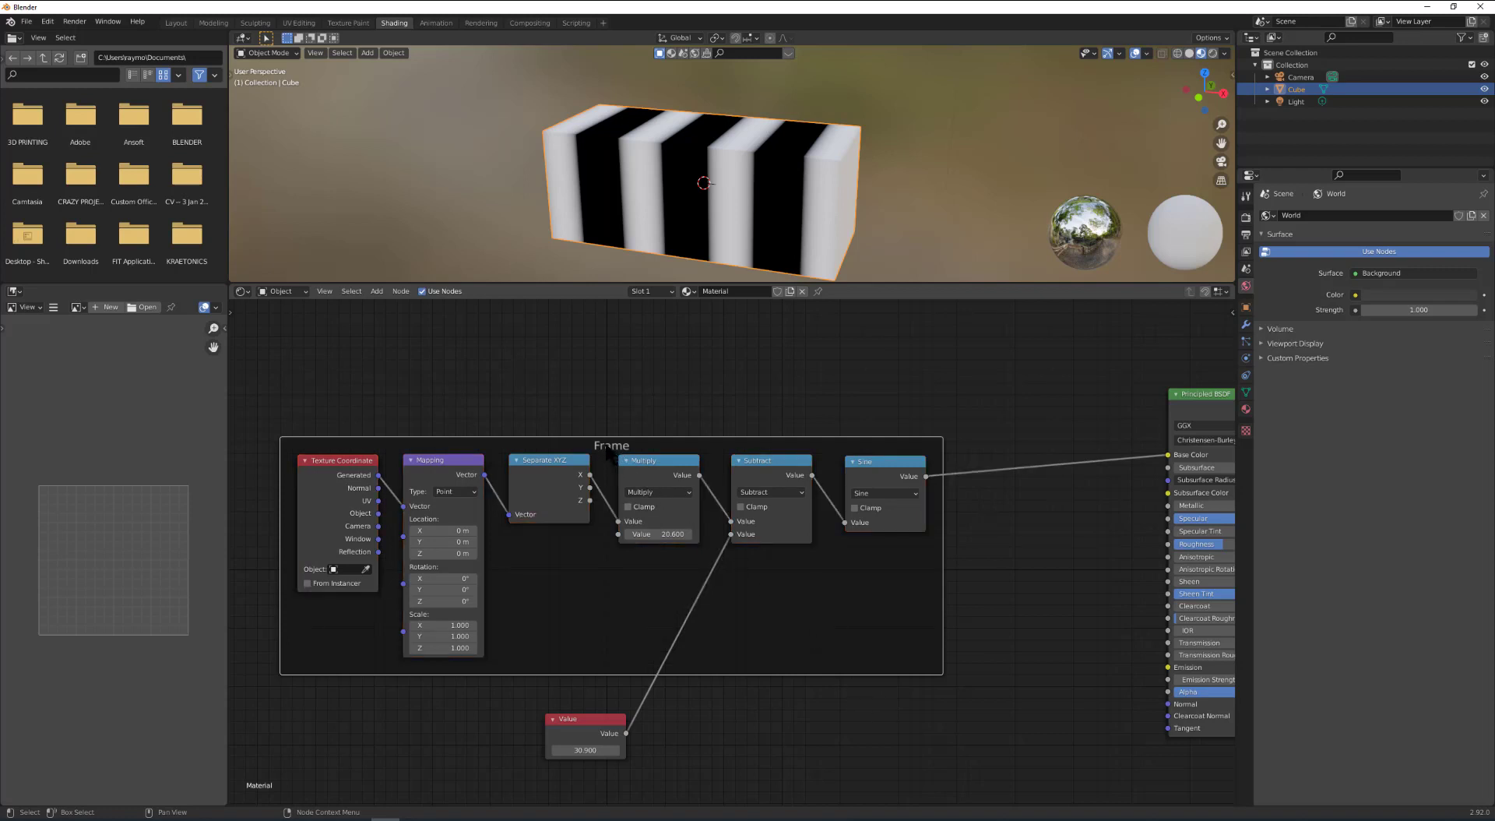
pyautogui.moveTo(1233, 312); pyautogui.dragTo(1103, 311)
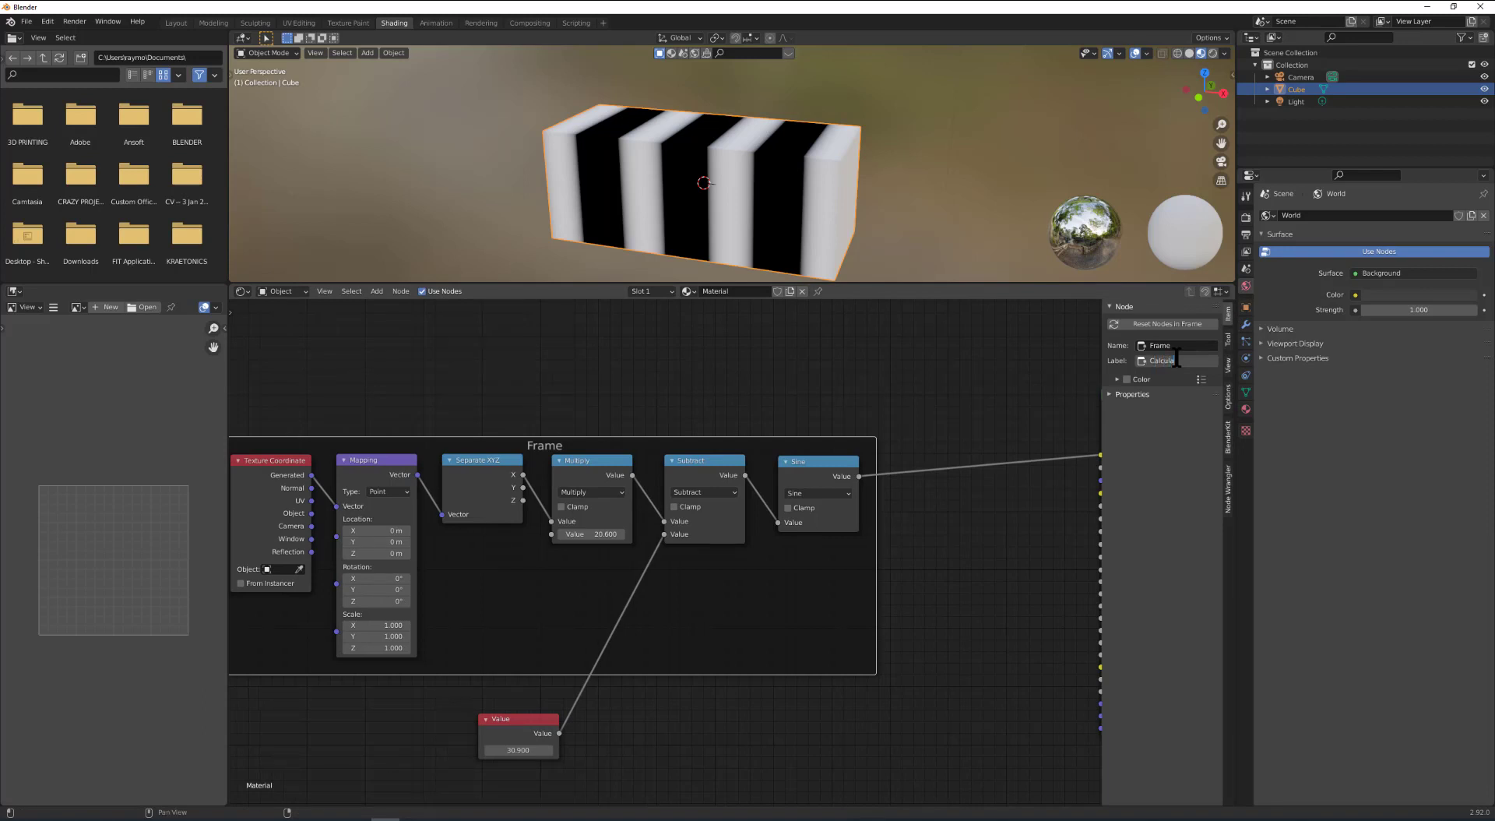
pyautogui.write('e')
pyautogui.write(' Volume')
pyautogui.write(' Sig')
pyautogui.write('e Wave')
pyautogui.press('Return')
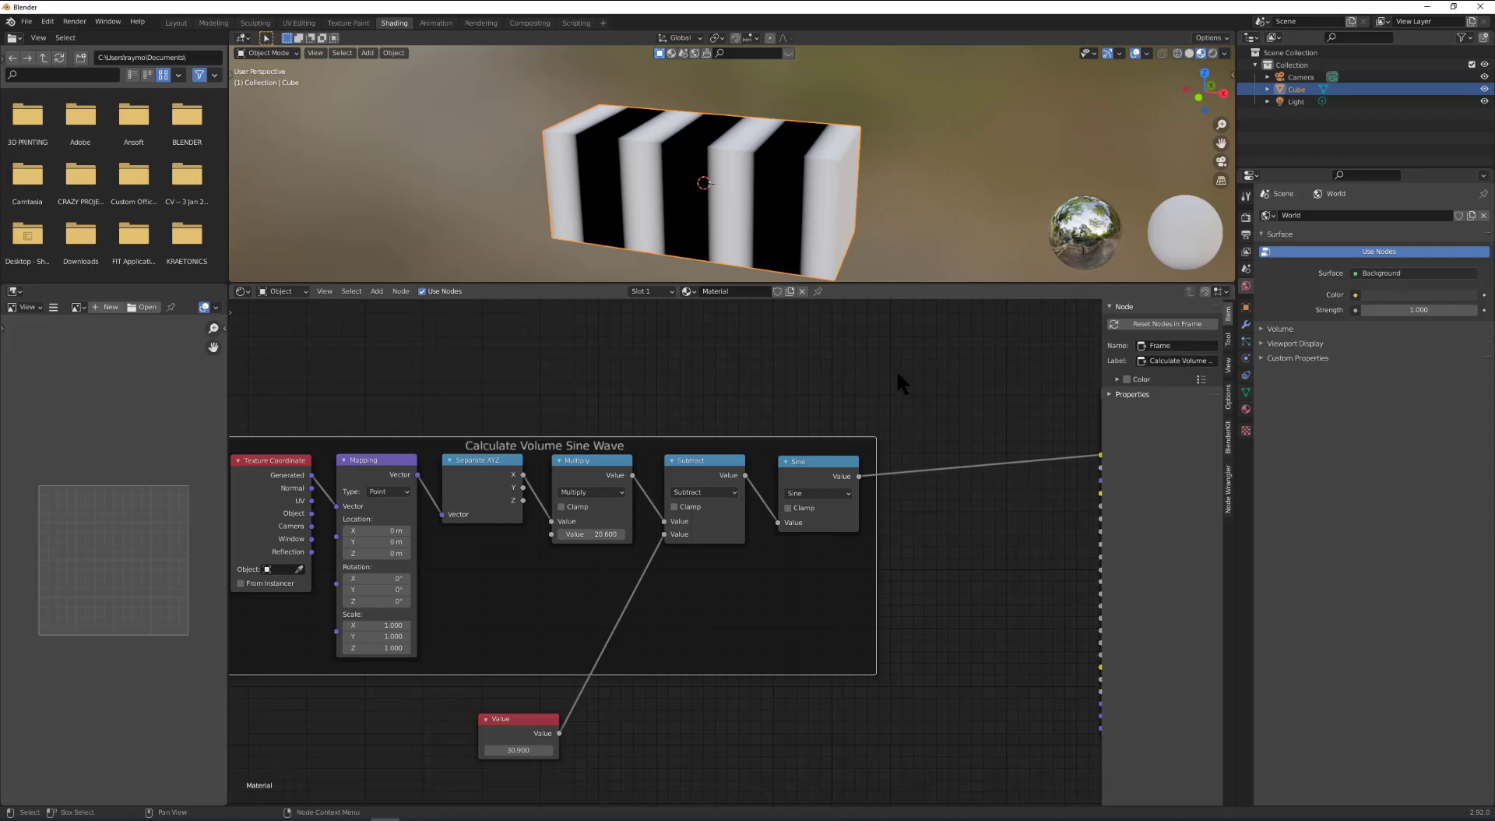
pyautogui.scroll(-2, 819, 364)
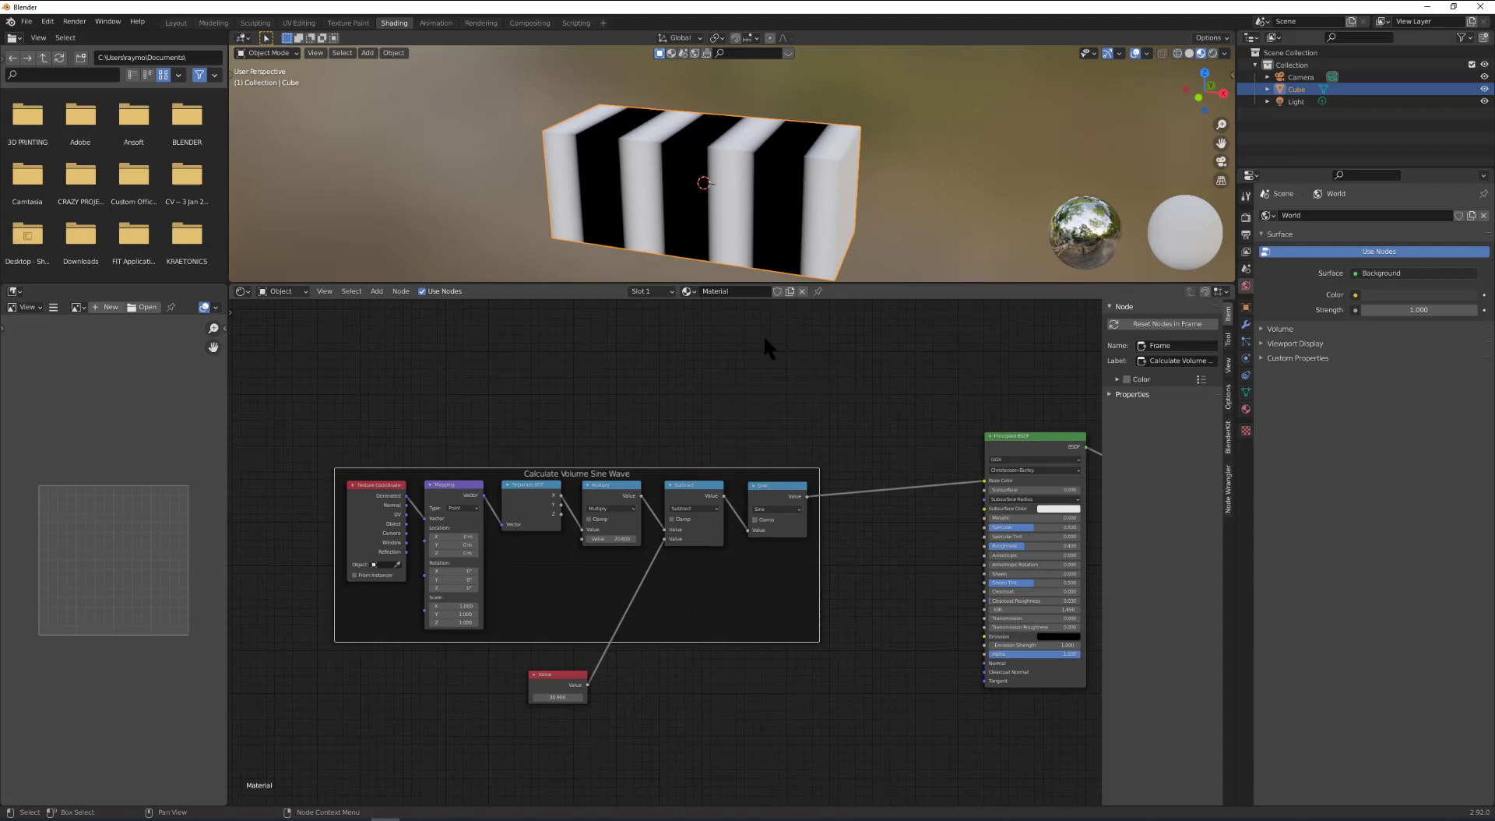
# Give the offset Value node the label 'Phase' in the sidebar.
pyautogui.click(548, 682)
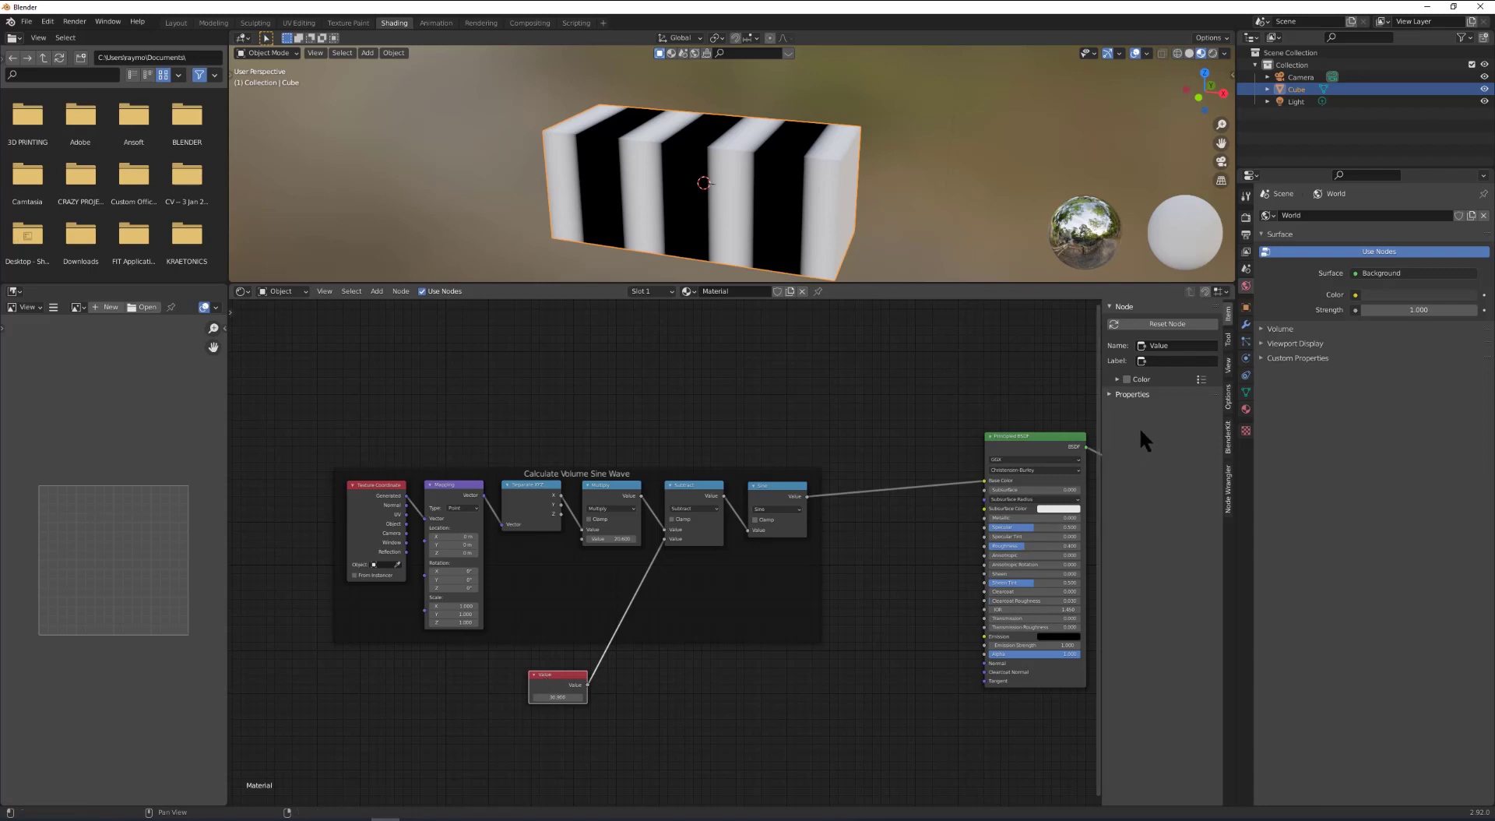
pyautogui.click(1167, 361)
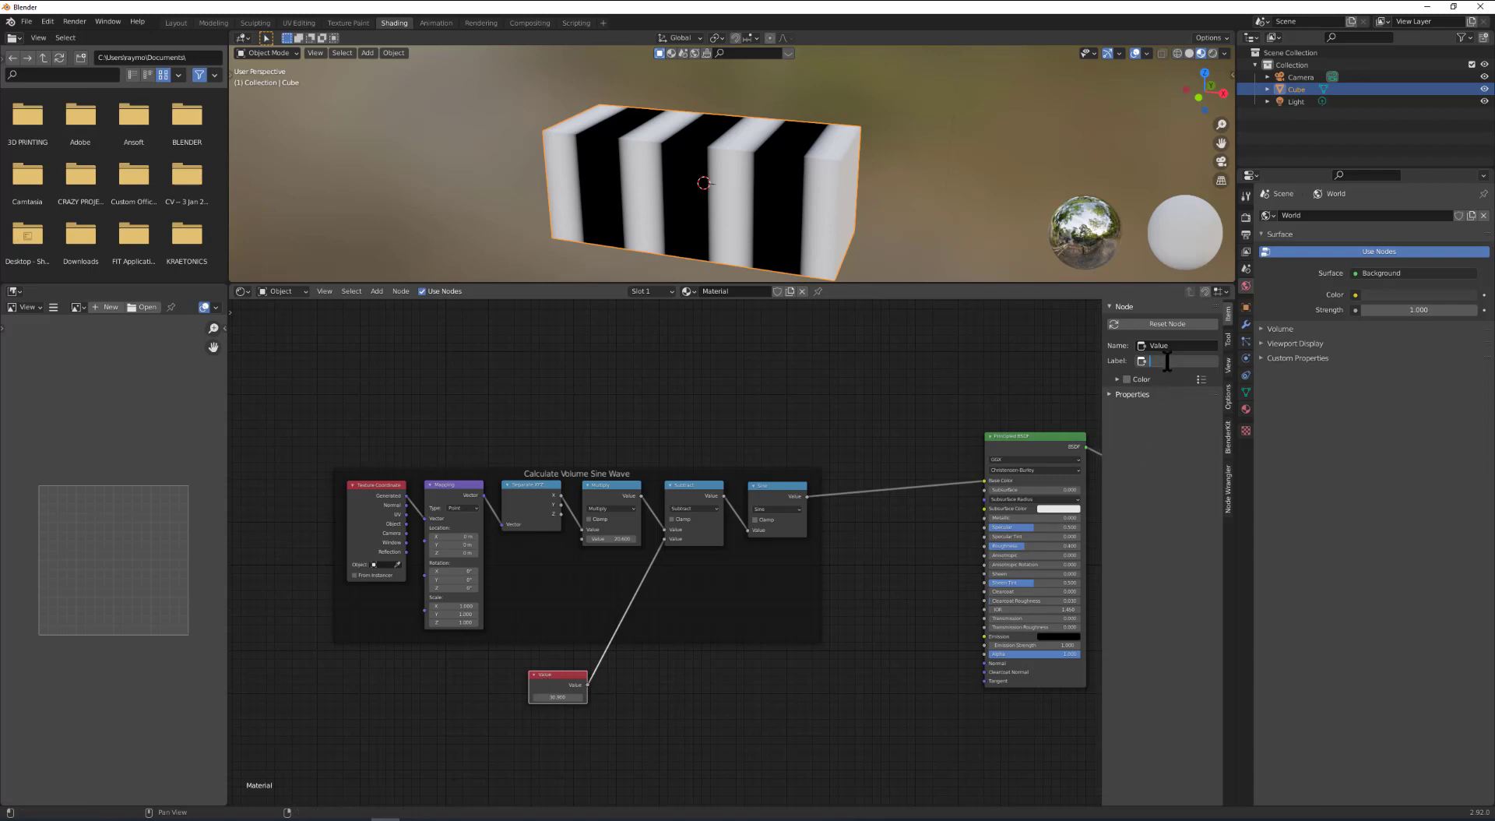
pyautogui.write('Phase')
pyautogui.press('Return')
# Set the Phase value to 0 and nudge the node slightly right.
pyautogui.click(558, 697)
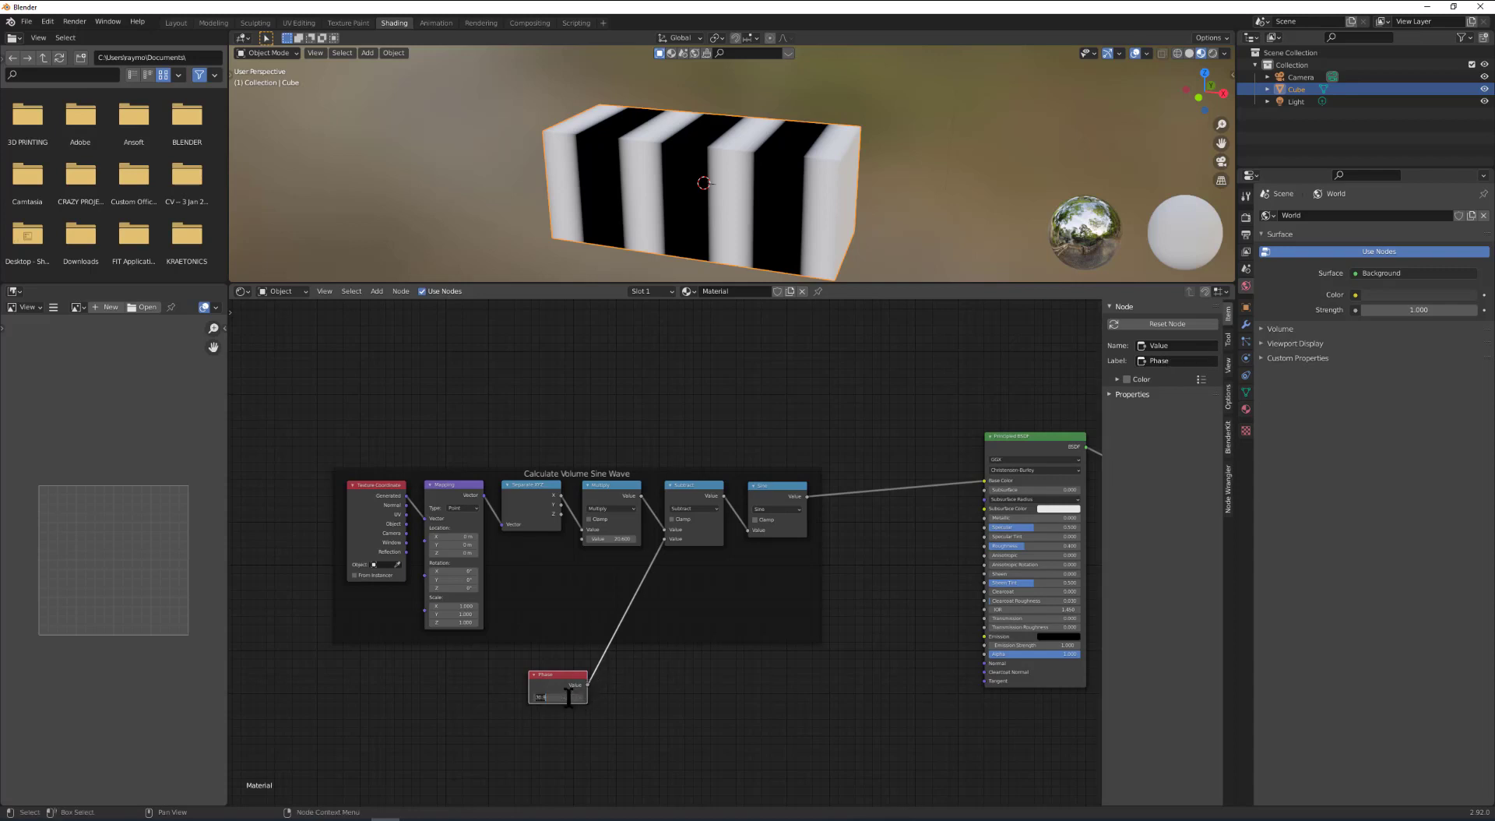
pyautogui.write('0')
pyautogui.press('Return')
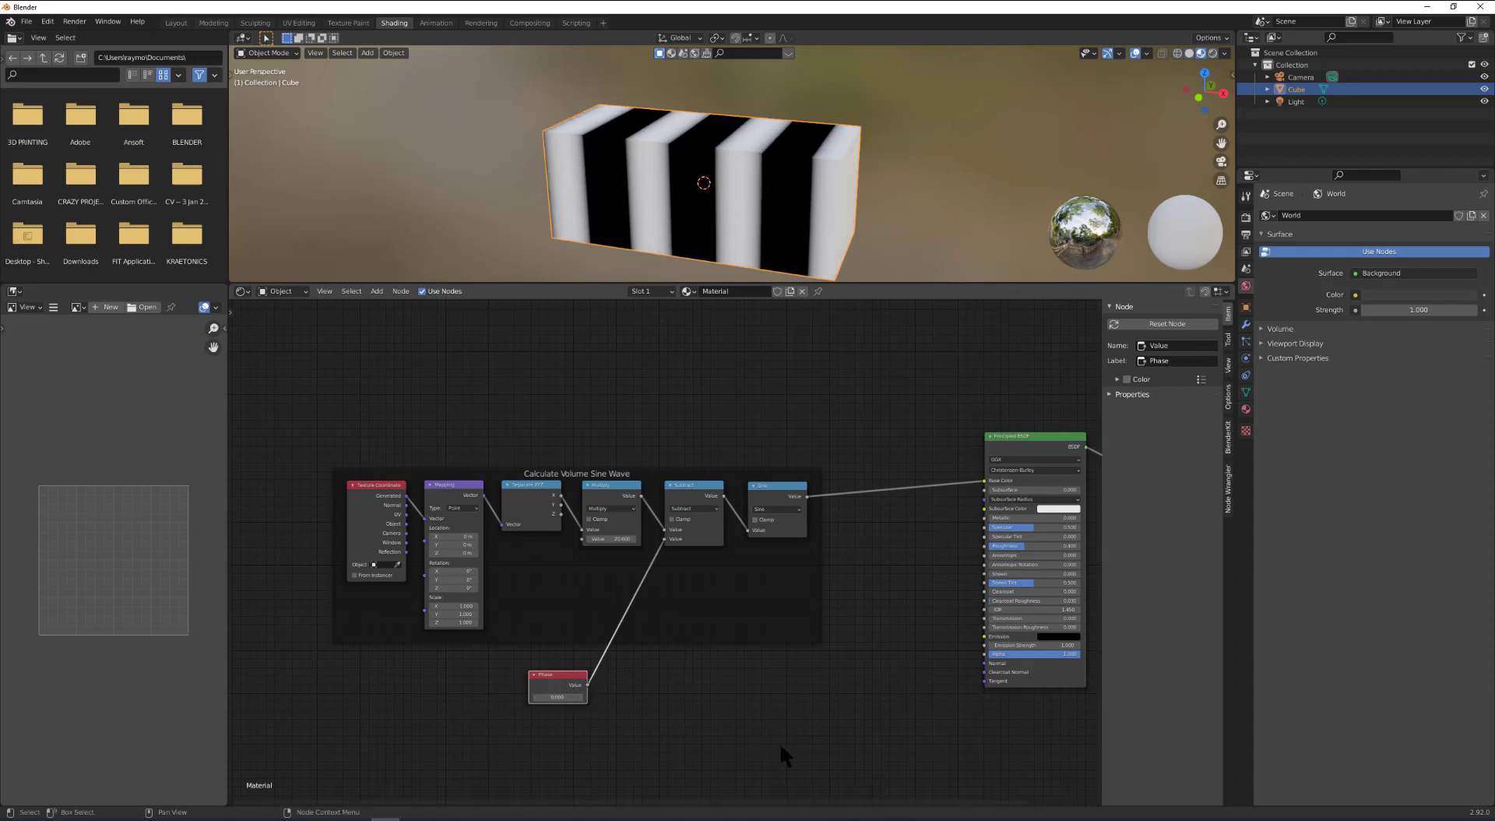
pyautogui.moveTo(579, 677); pyautogui.dragTo(617, 681)
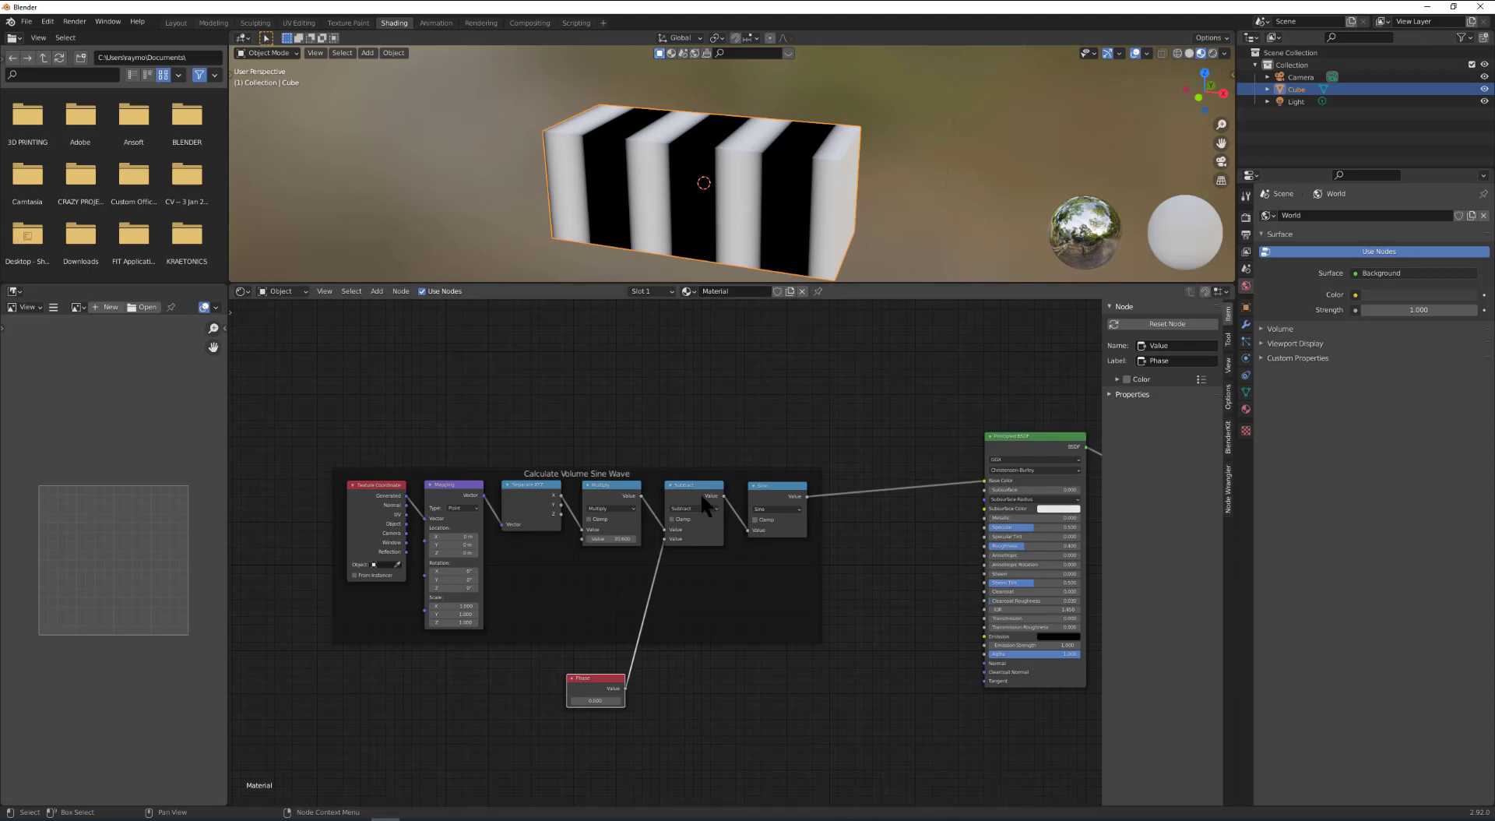
# In the Layout workspace, view the black-and-white striped cube with Rendered viewport shading.
pyautogui.click(176, 23)
pyautogui.scroll(3, 128, 780)
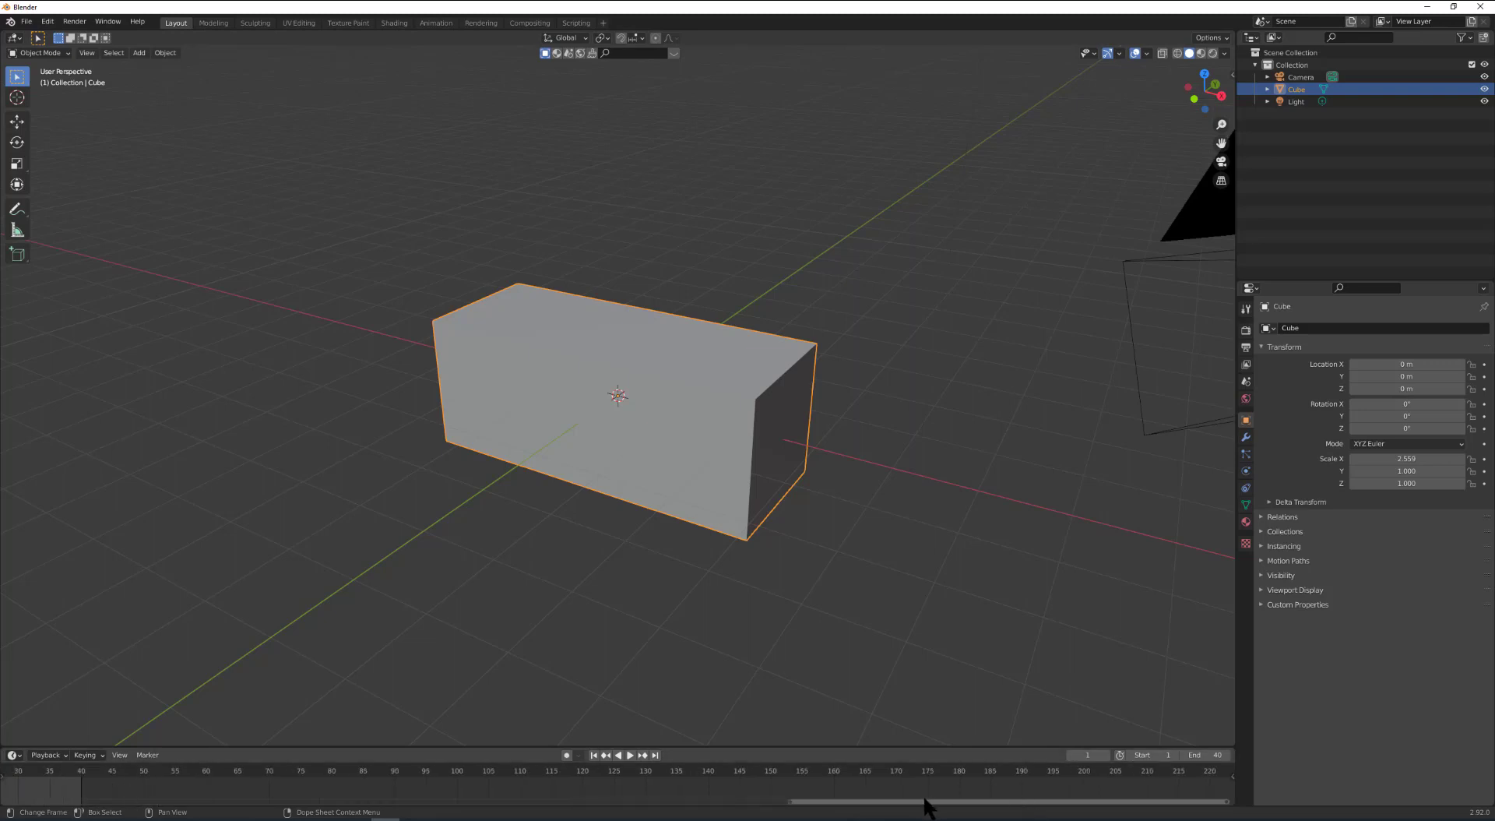
pyautogui.moveTo(925, 800); pyautogui.dragTo(417, 801)
pyautogui.scroll(4, 483, 779)
pyautogui.scroll(-2, 487, 806)
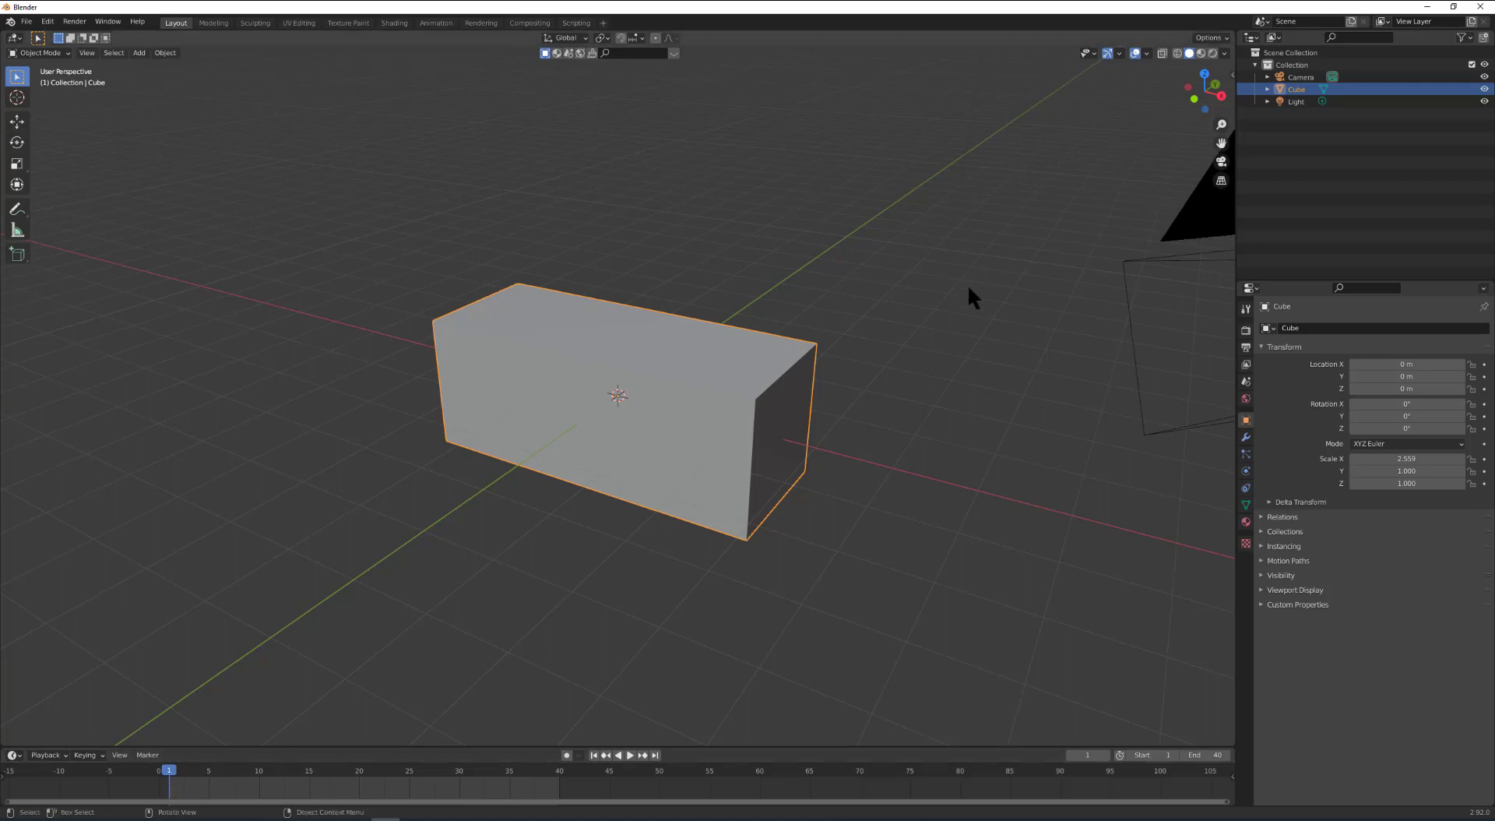
pyautogui.click(1213, 54)
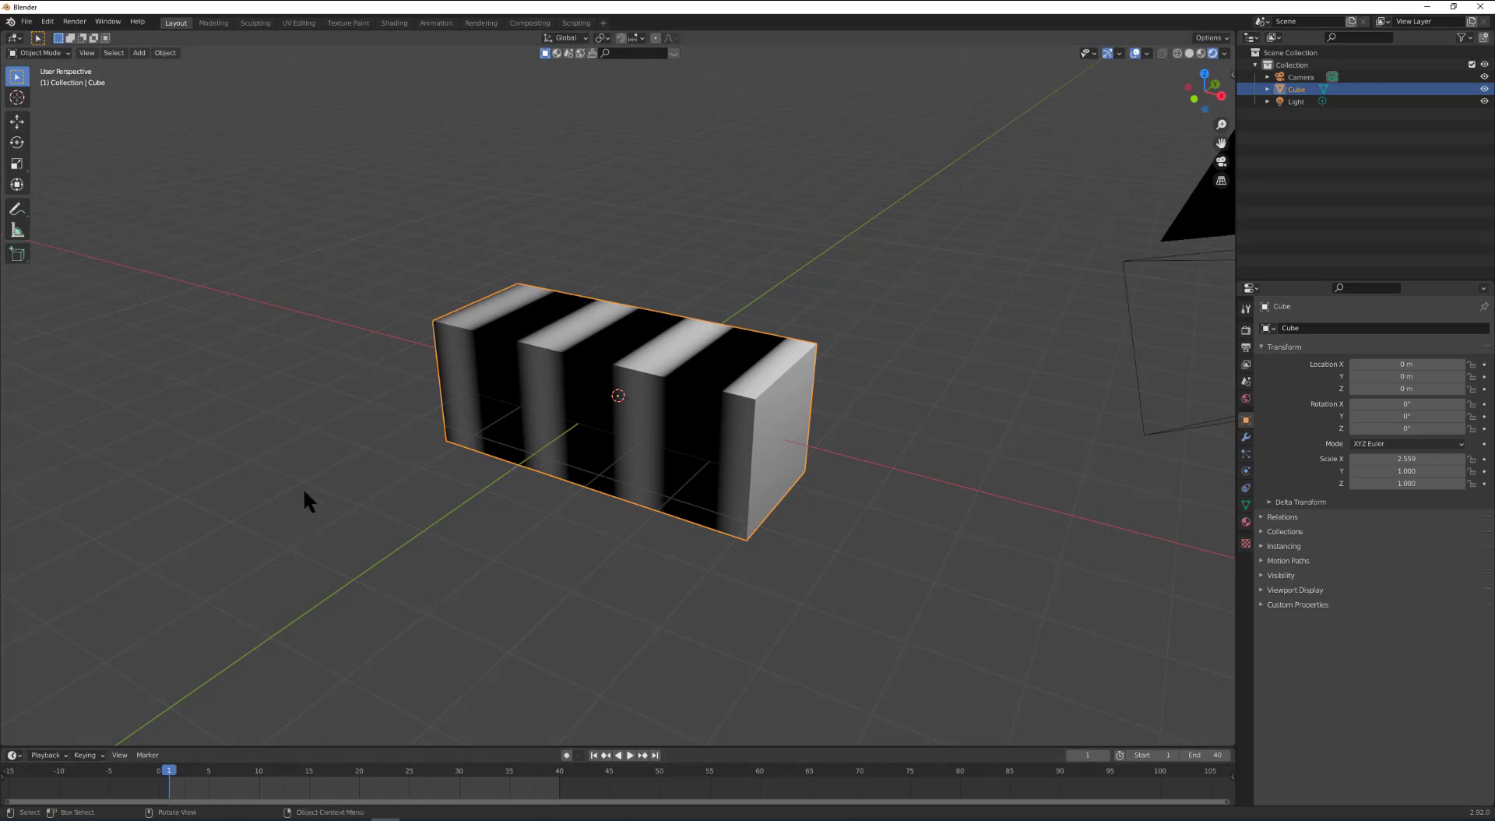
# In the Shading workspace, insert a keyframe on the Phase value at frame 1.
pyautogui.click(395, 20)
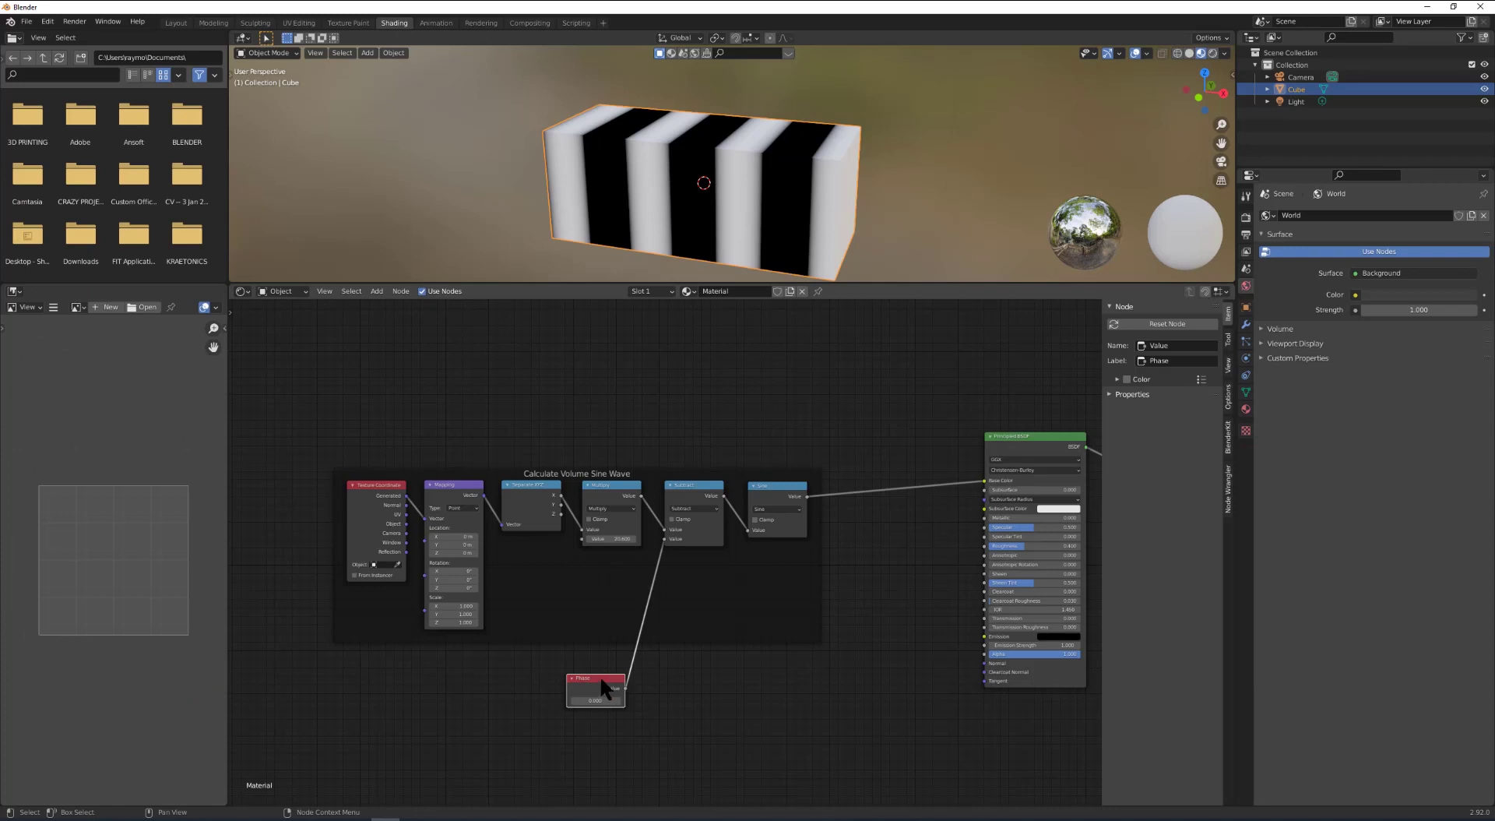
pyautogui.rightClick(596, 700)
pyautogui.click(549, 659)
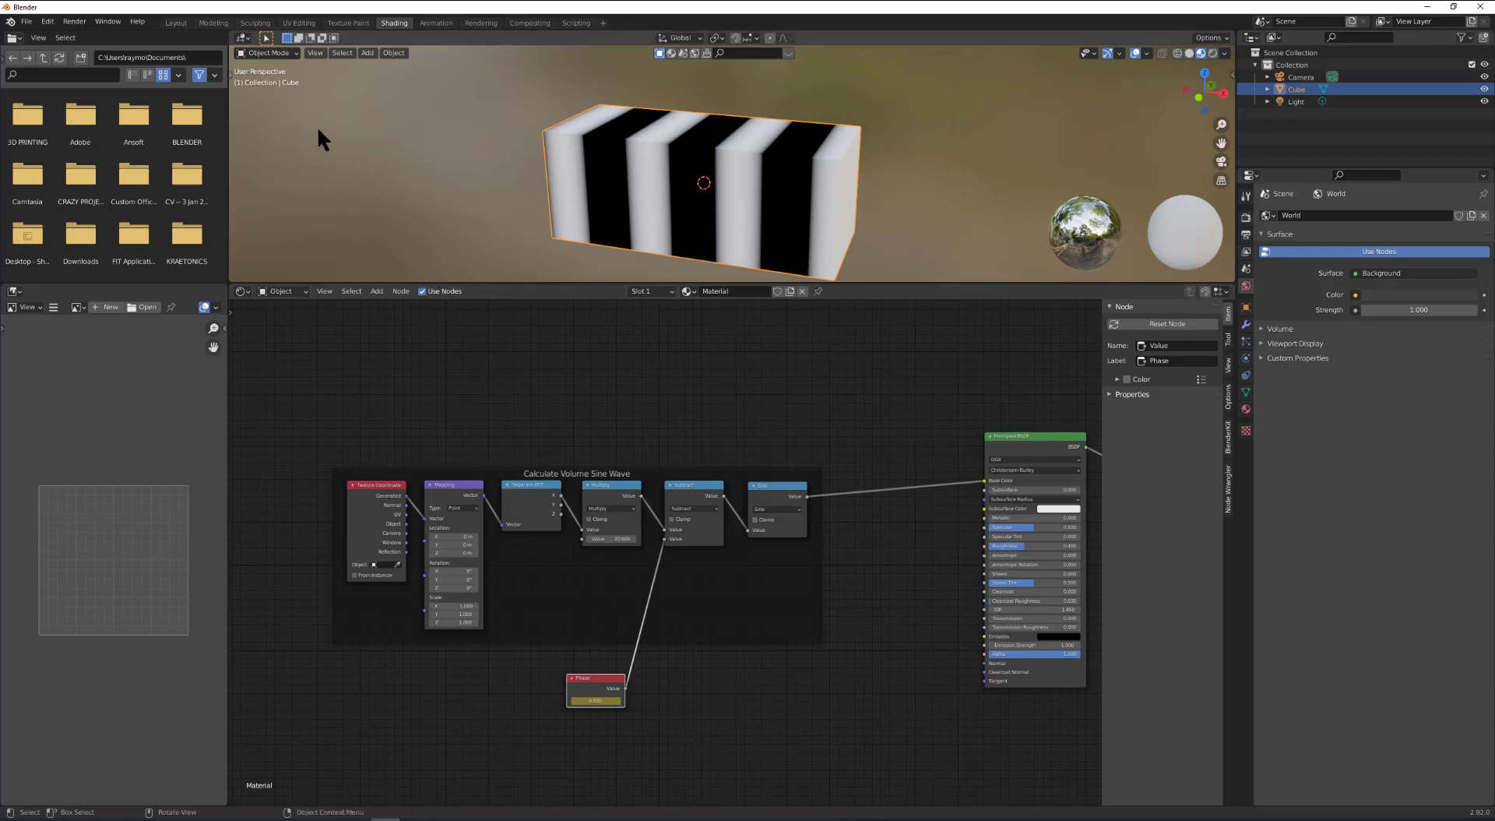
# Play the animation in Layout and stop with the playhead at frame 41.
pyautogui.click(179, 23)
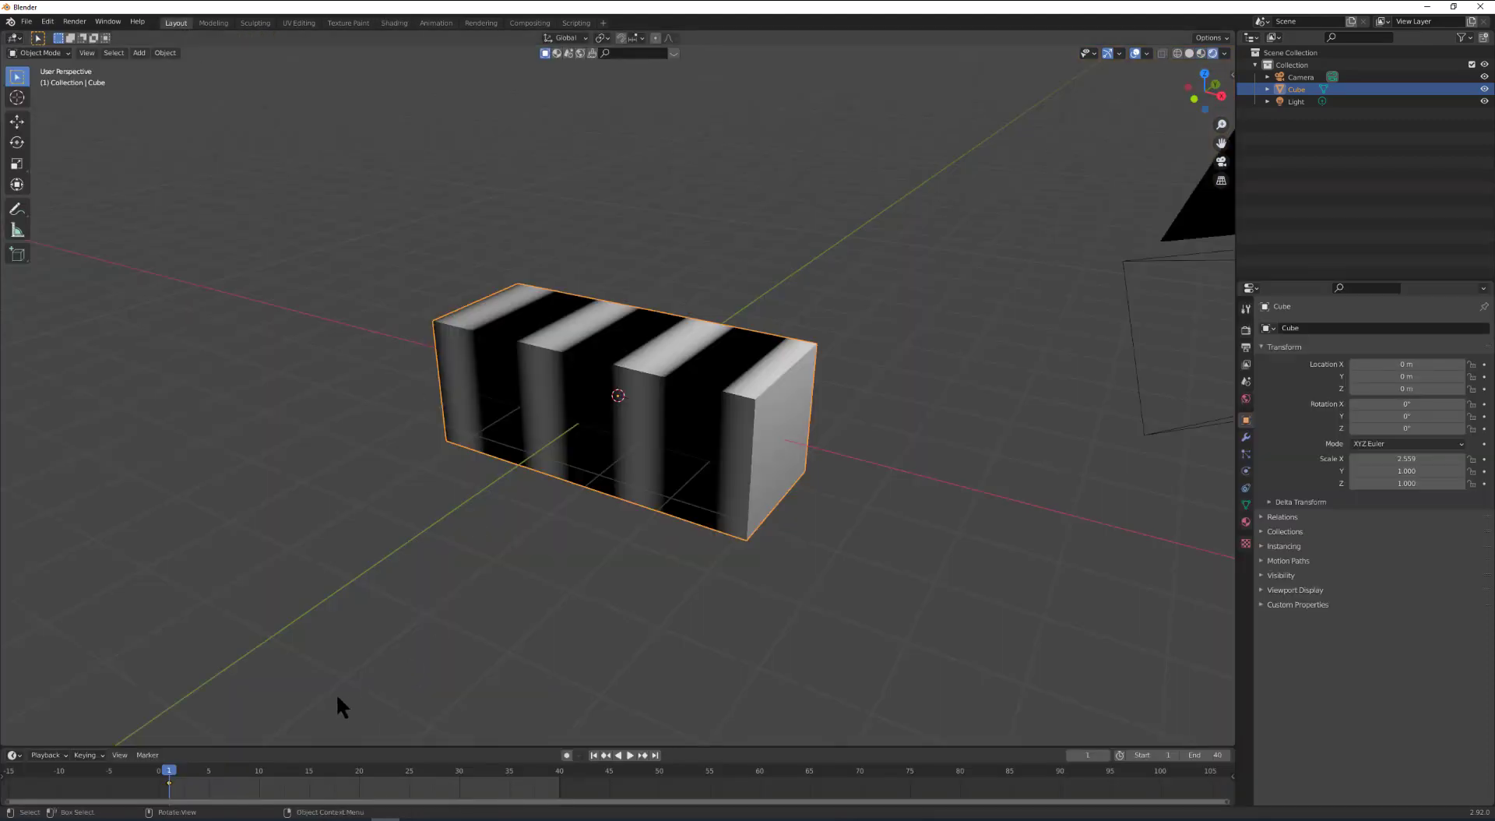
pyautogui.press('i')
pyautogui.press('space')
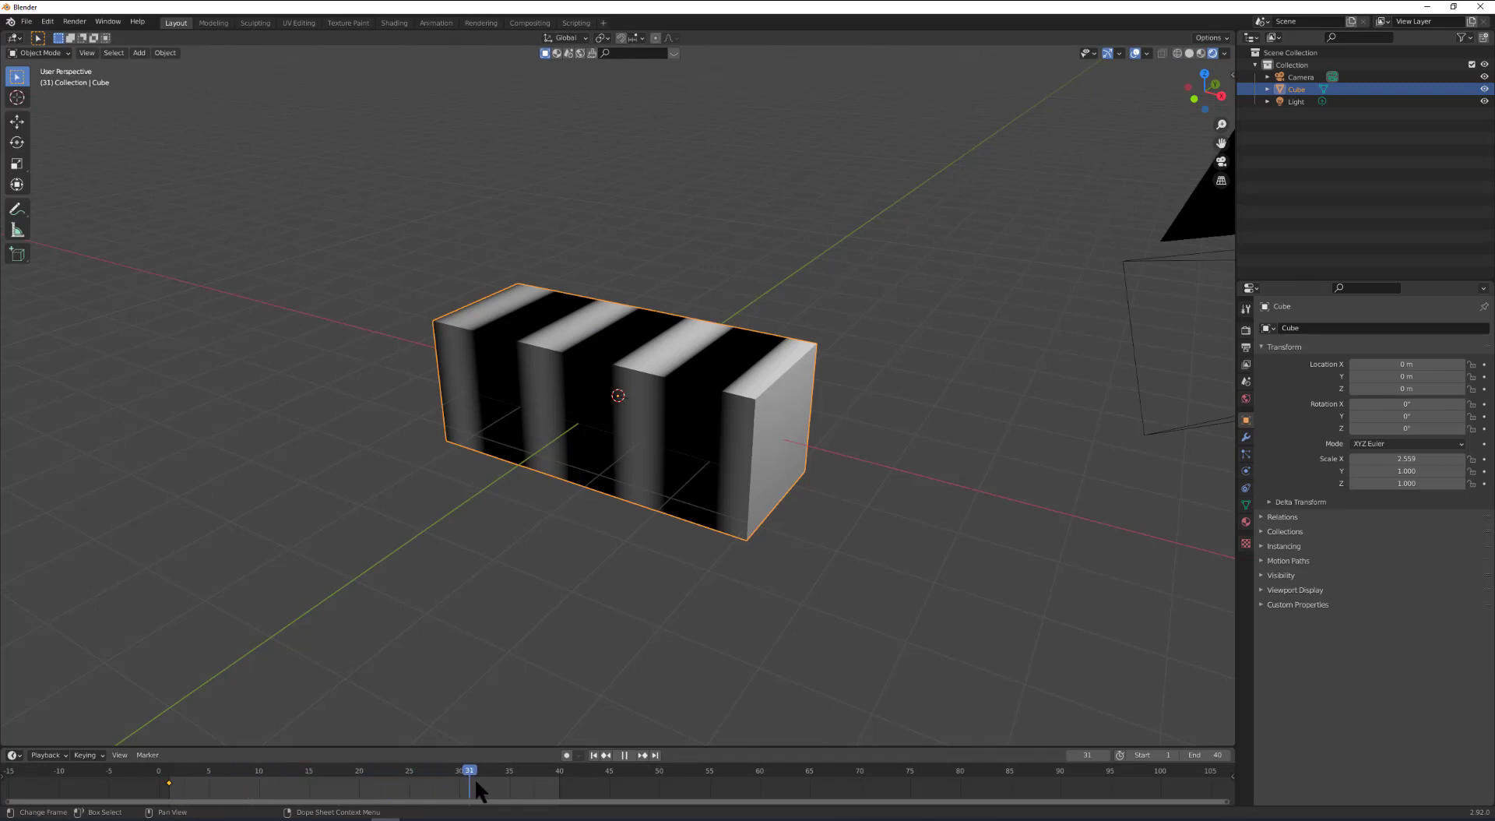
pyautogui.moveTo(503, 782); pyautogui.dragTo(560, 806)
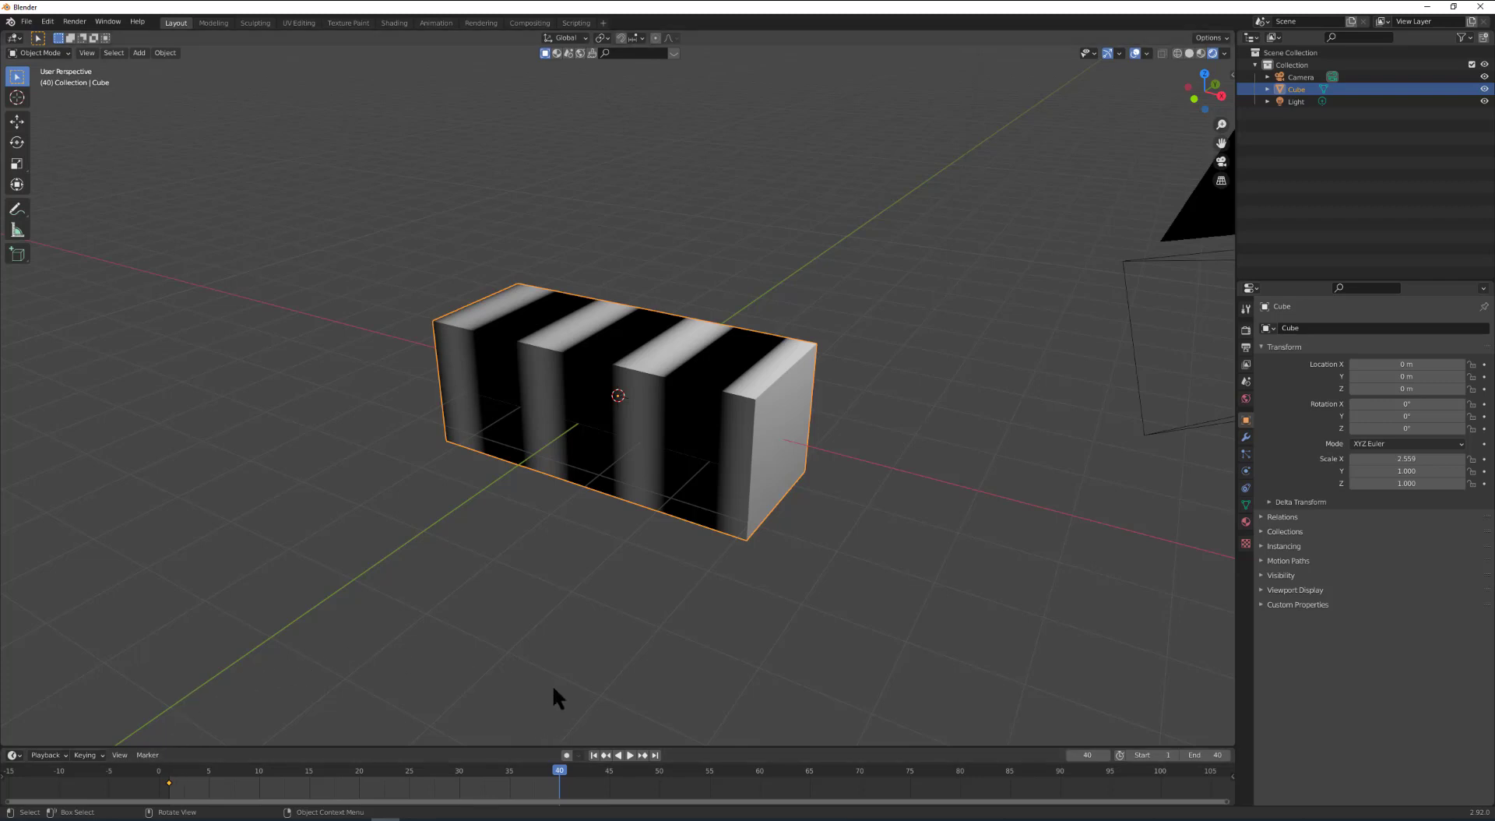
pyautogui.press('space')
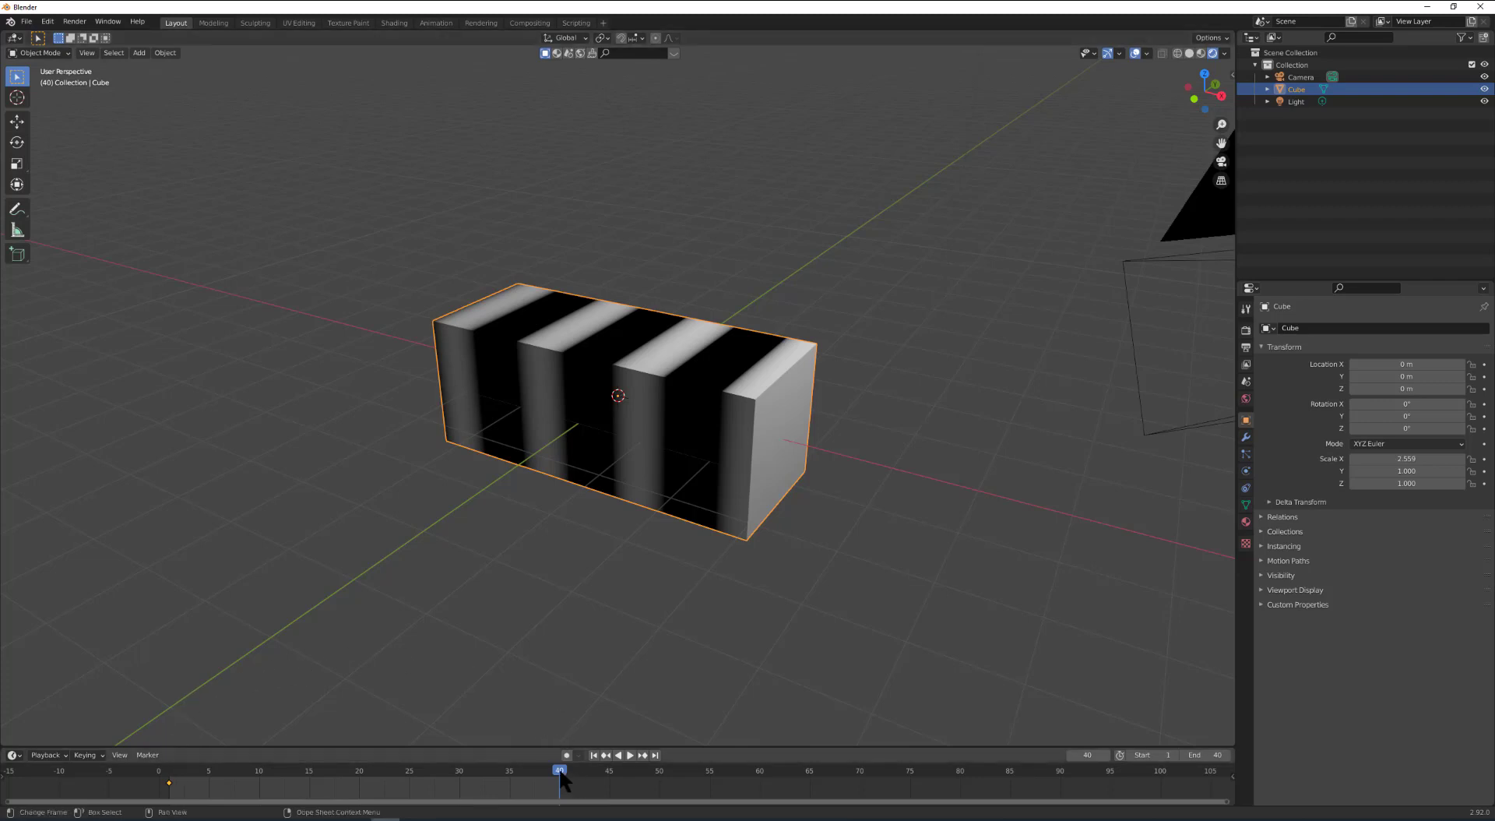
pyautogui.click(569, 779)
pyautogui.press('space')
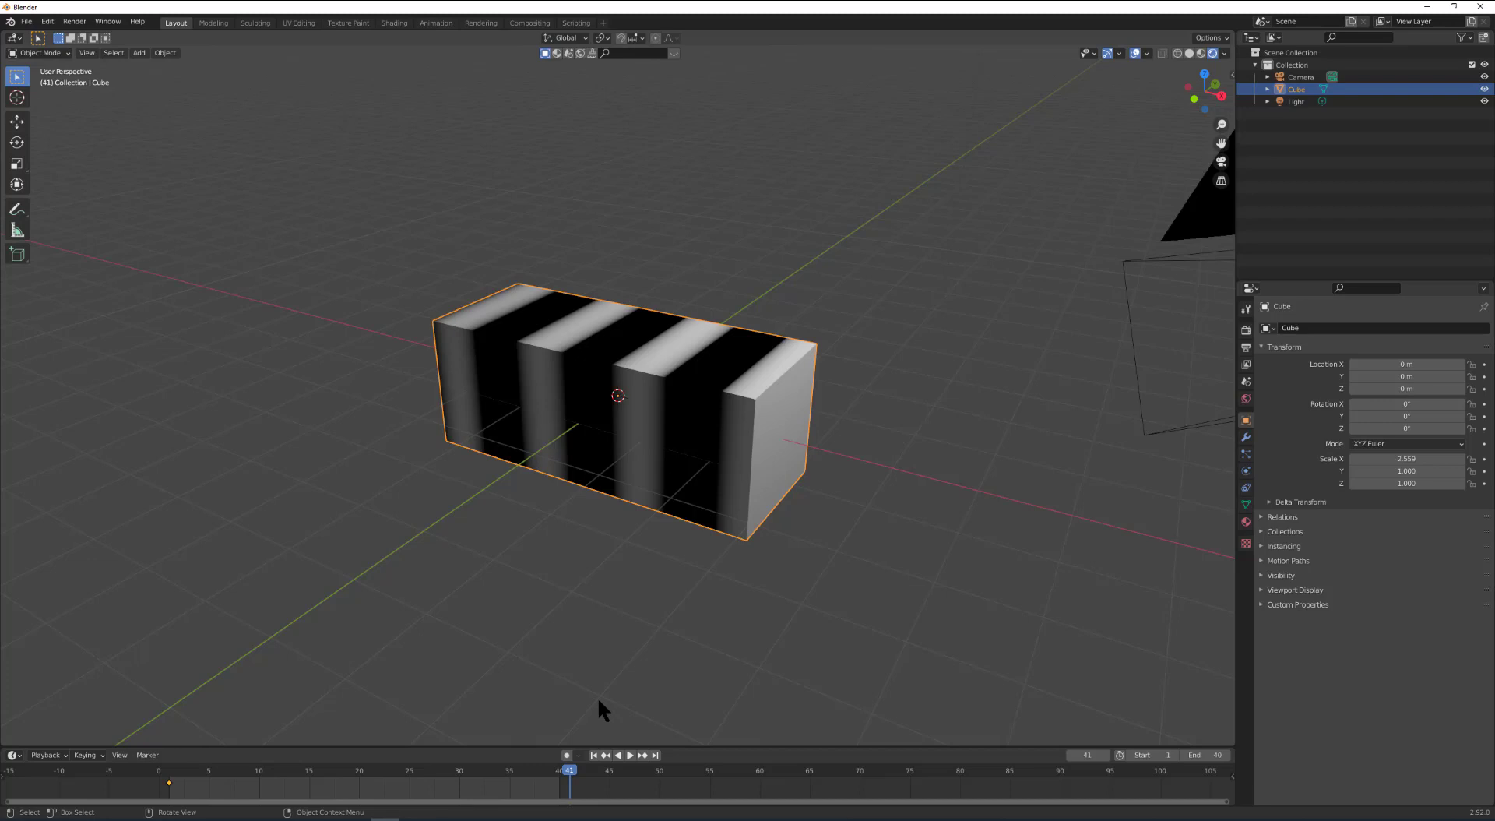
# Set Phase to two pi (2*3.14159) and insert its second keyframe at frame 41.
pyautogui.click(395, 22)
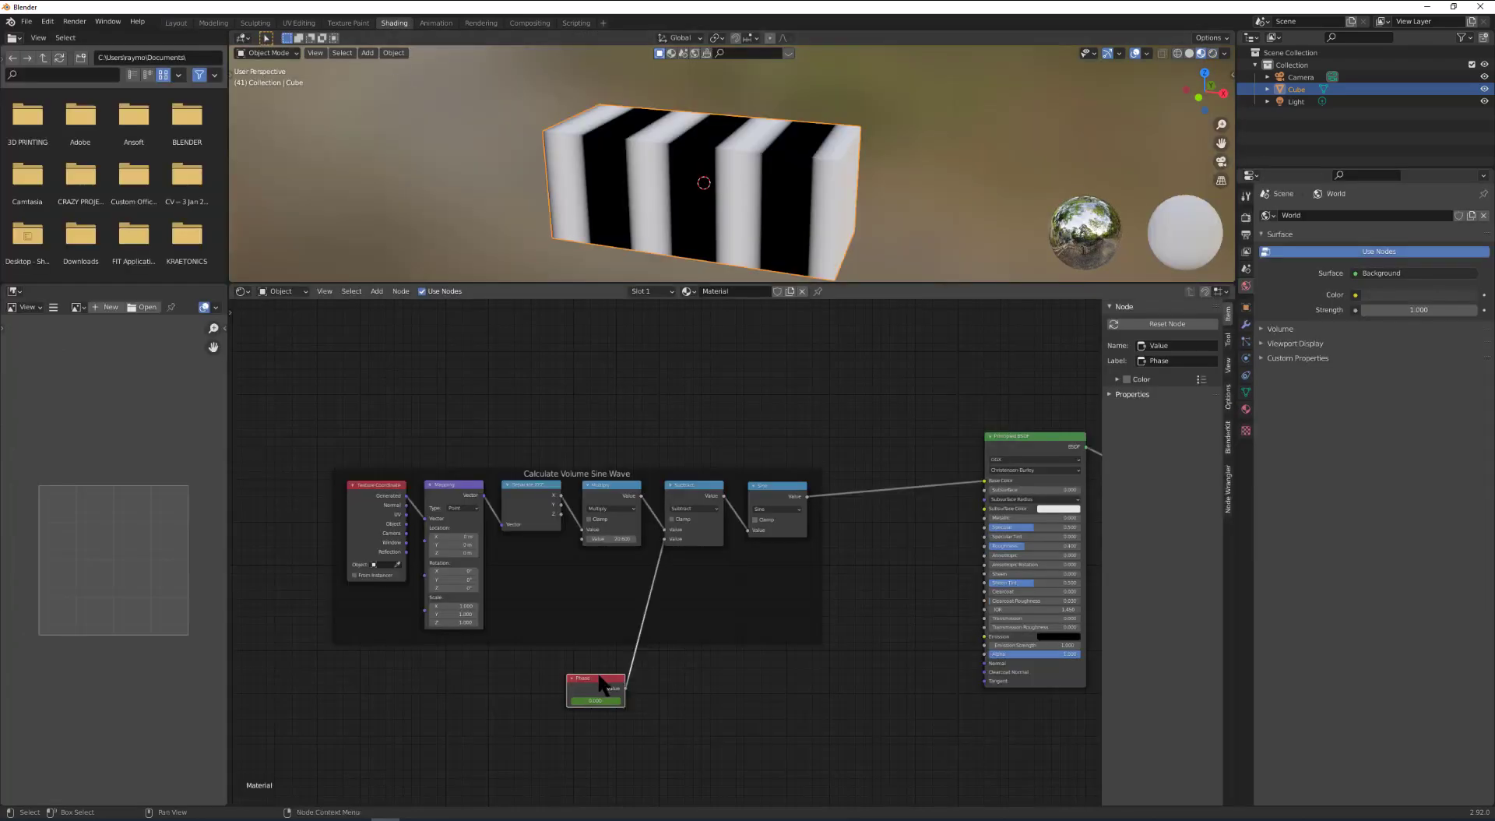
pyautogui.click(600, 699)
pyautogui.write('24')
pyautogui.press('Return')
pyautogui.rightClick(593, 698)
pyautogui.click(596, 687)
pyautogui.click(176, 23)
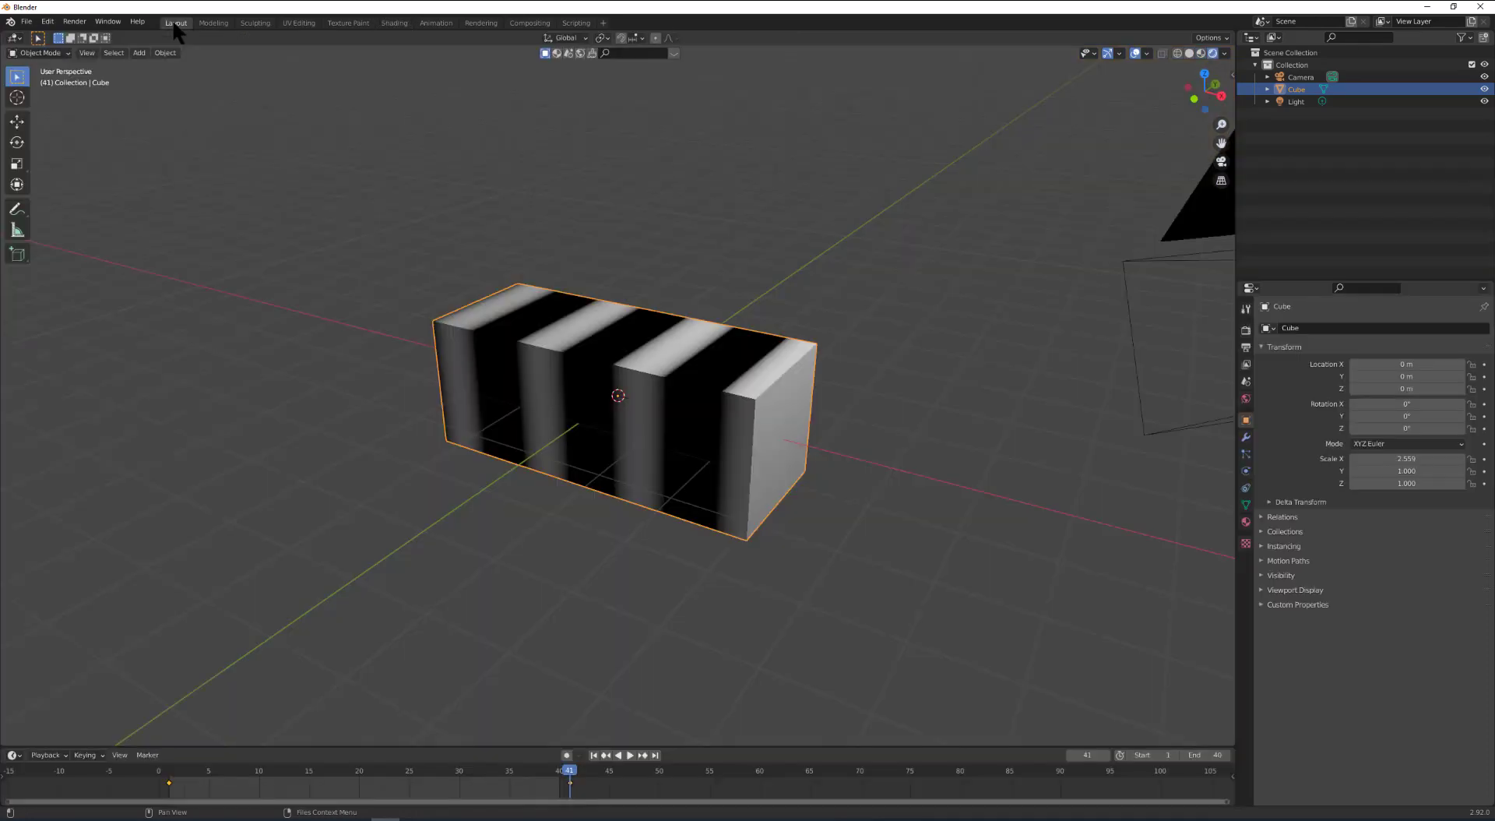
pyautogui.click(632, 755)
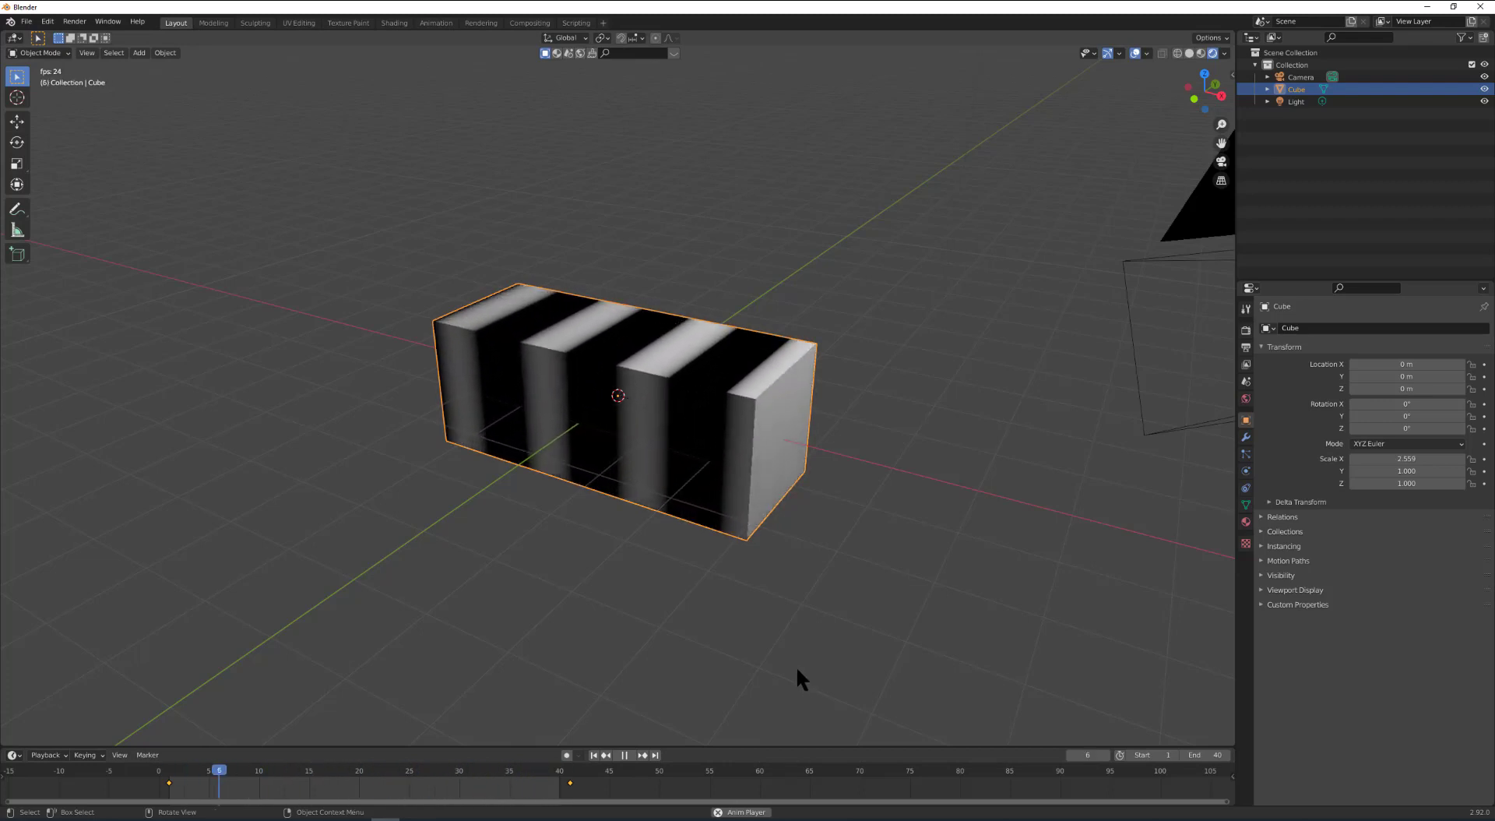
pyautogui.press('Escape')
pyautogui.click(393, 23)
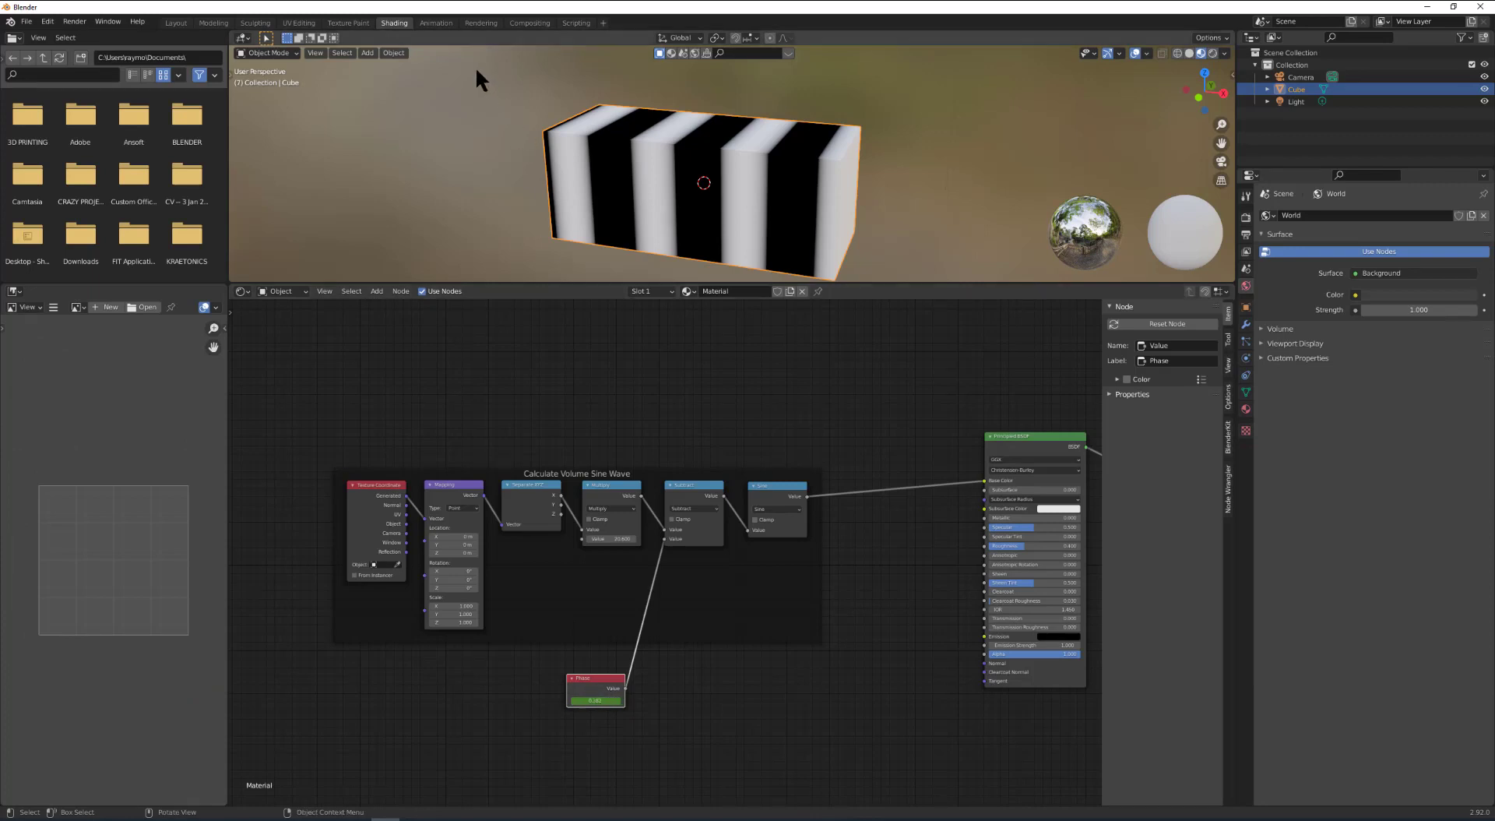
# In the Animation workspace Dope Sheet, set the Phase channel to Linear Extrapolation.
pyautogui.click(436, 23)
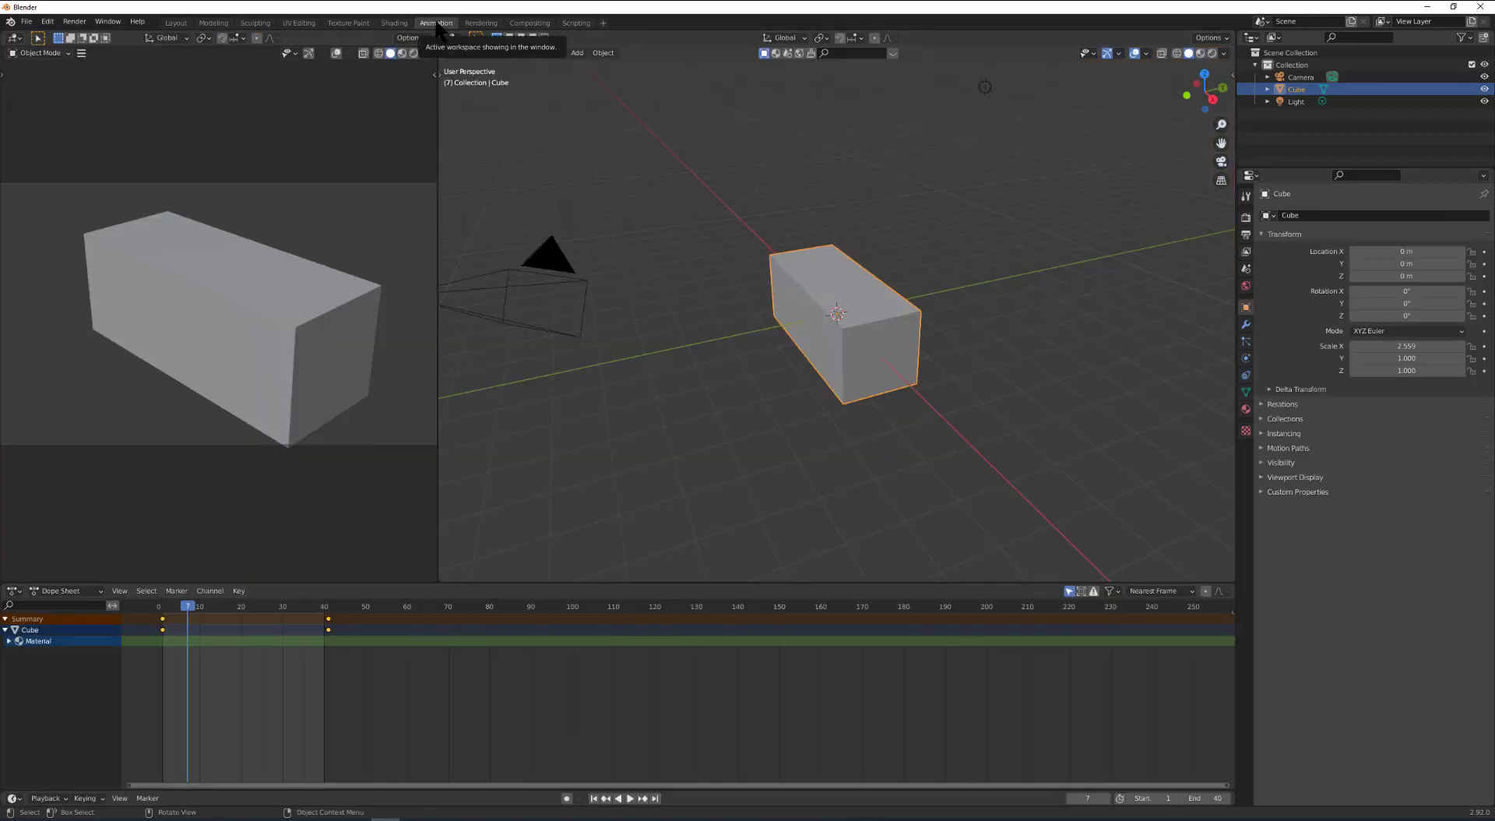
pyautogui.click(212, 592)
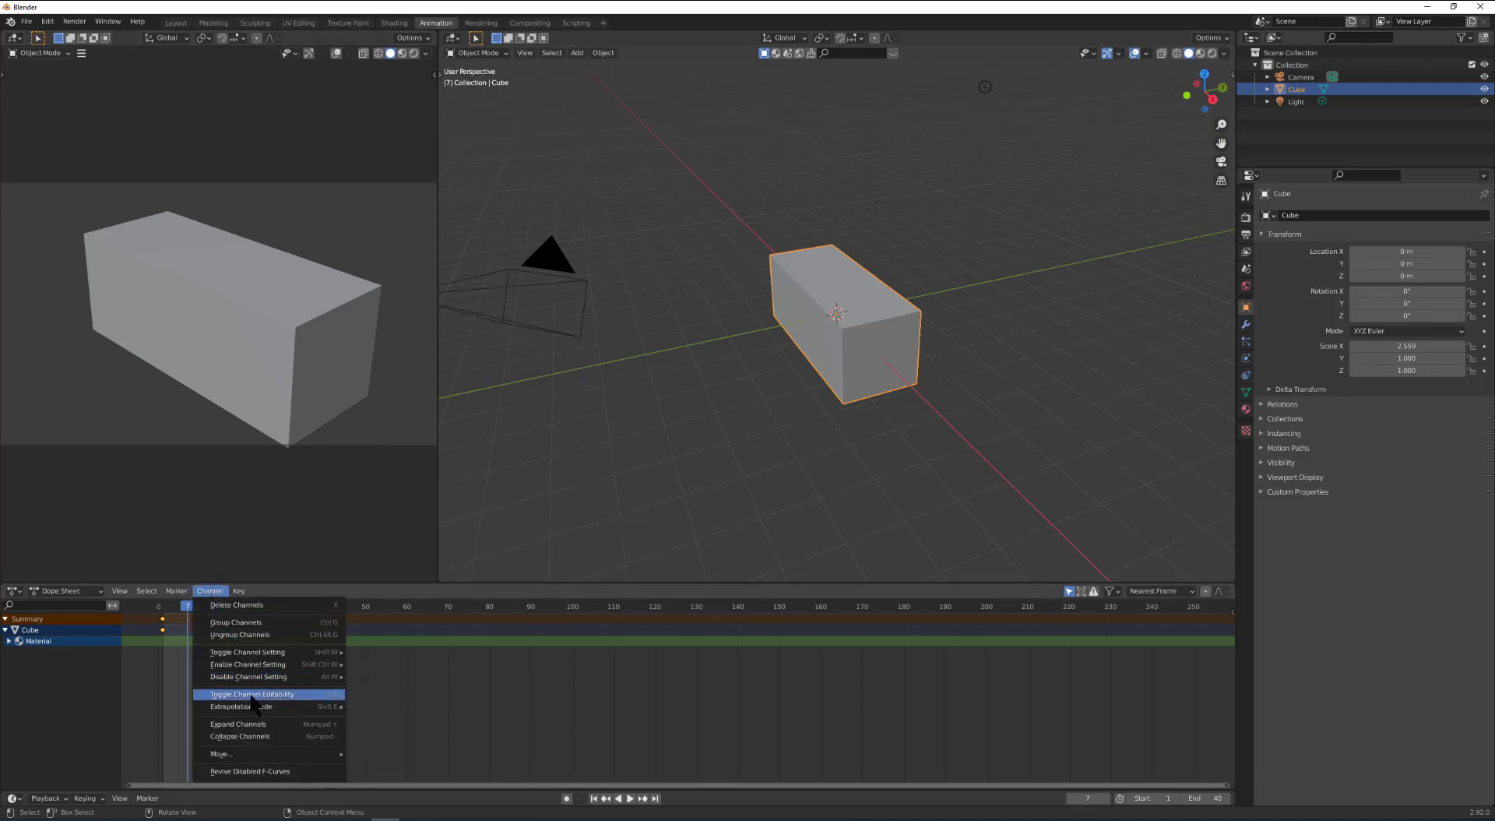
pyautogui.moveTo(252, 707)
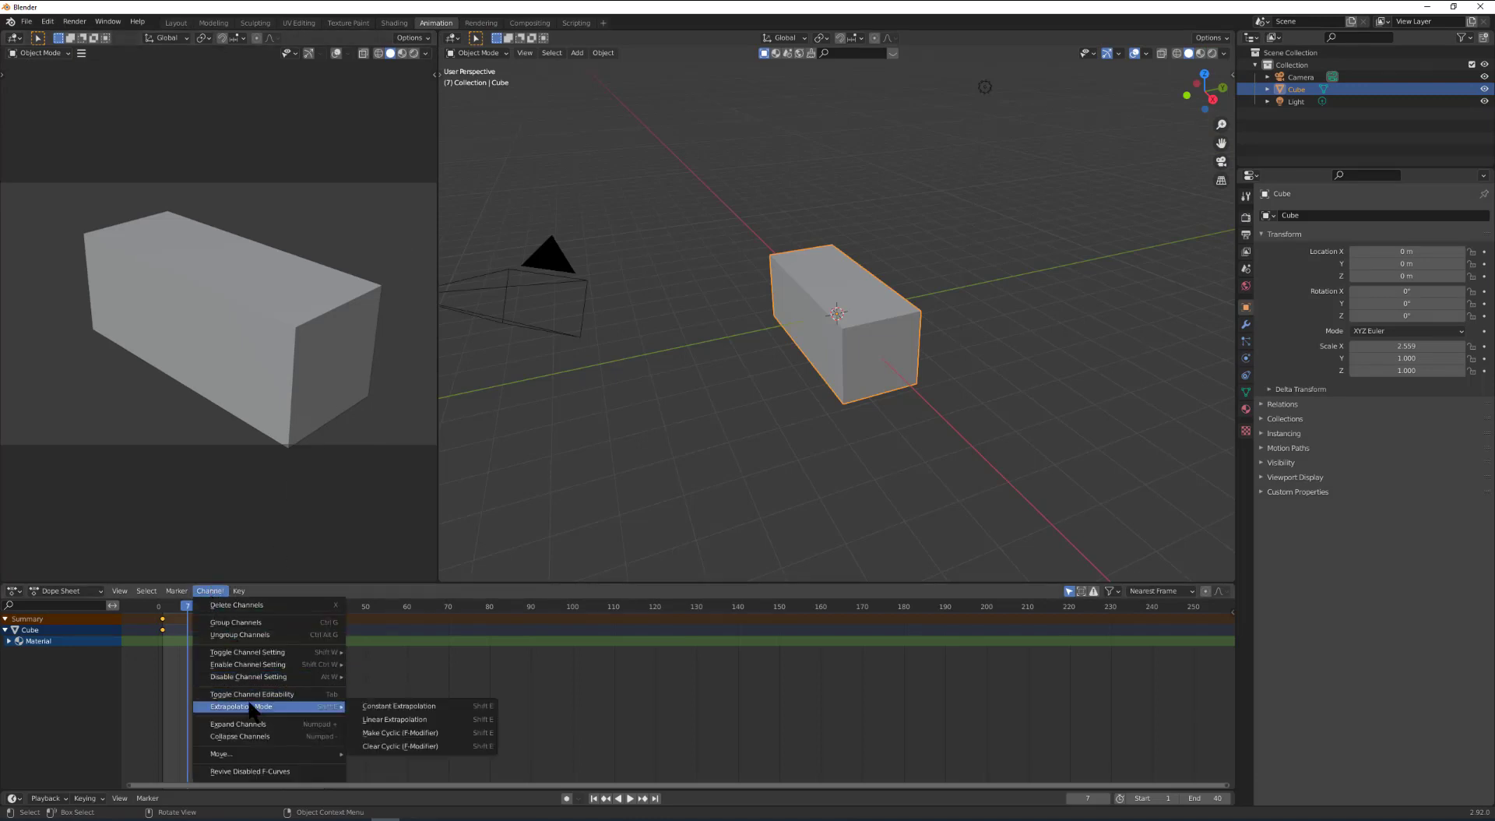
pyautogui.click(392, 719)
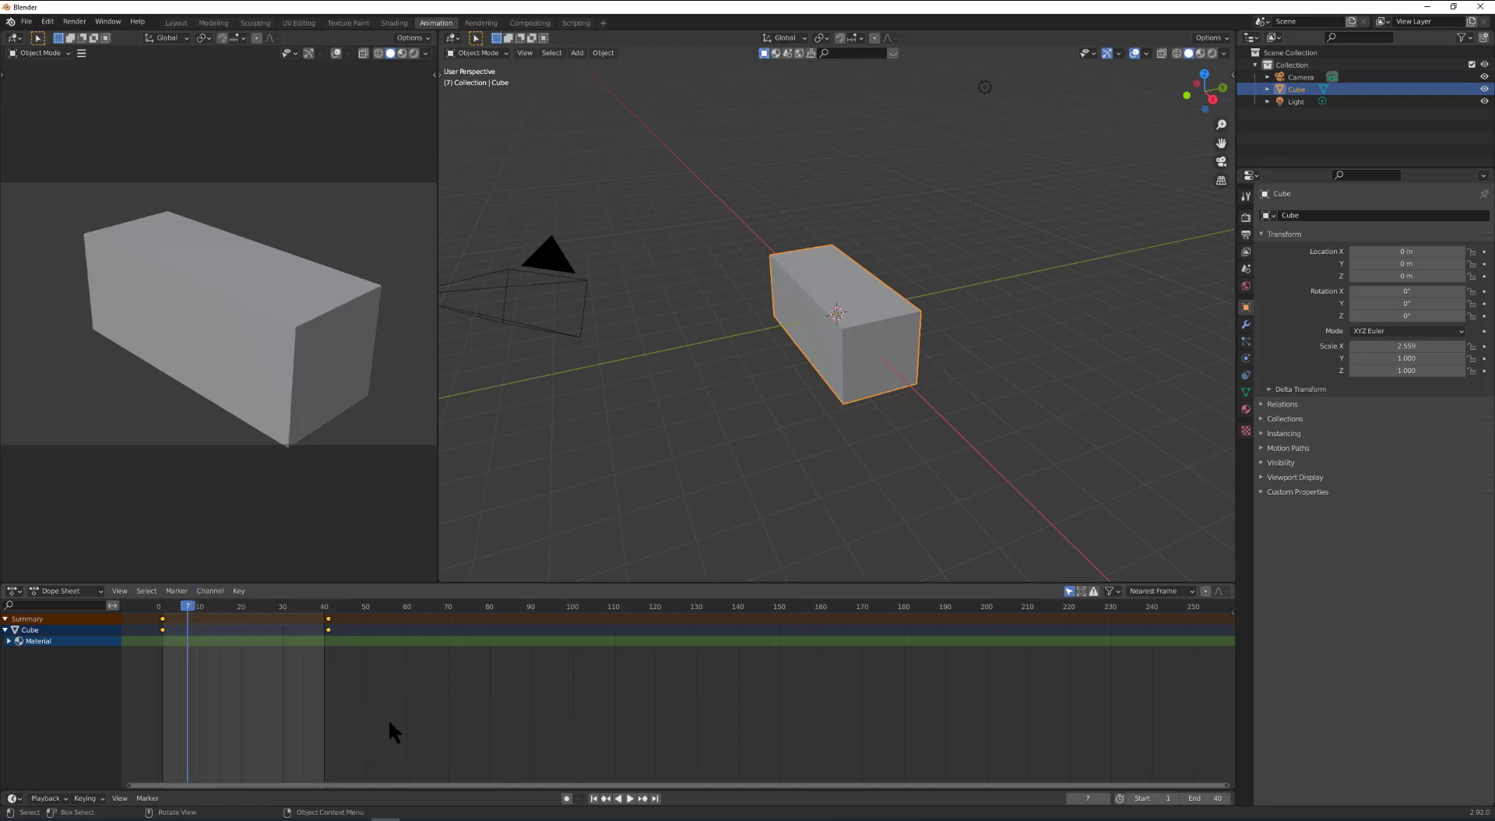
# Play the stripe animation in Layout, stop and rewind to frame 1, then go back to Shading.
pyautogui.click(179, 22)
pyautogui.click(630, 755)
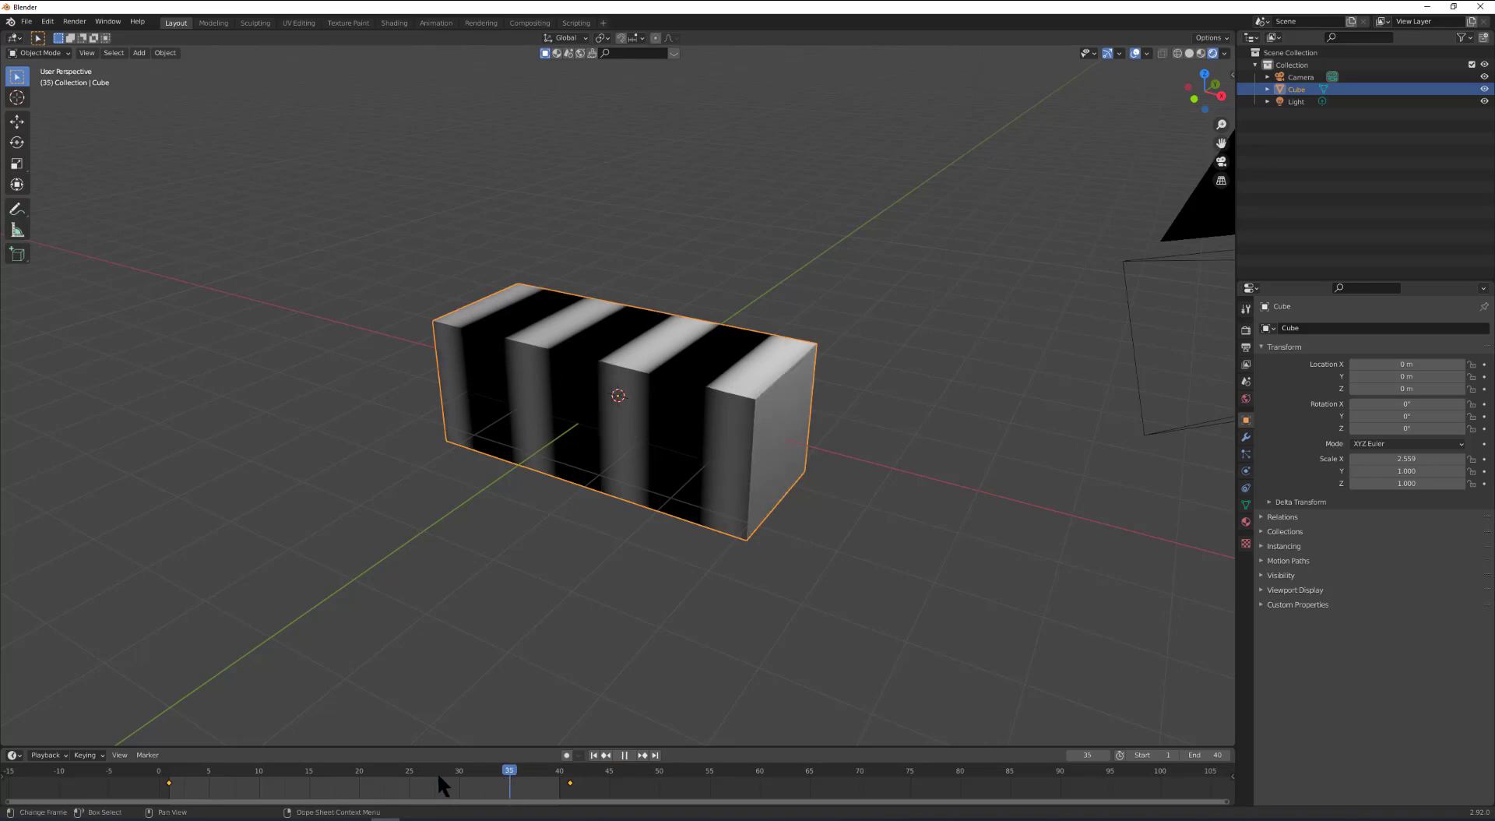
pyautogui.press('Escape')
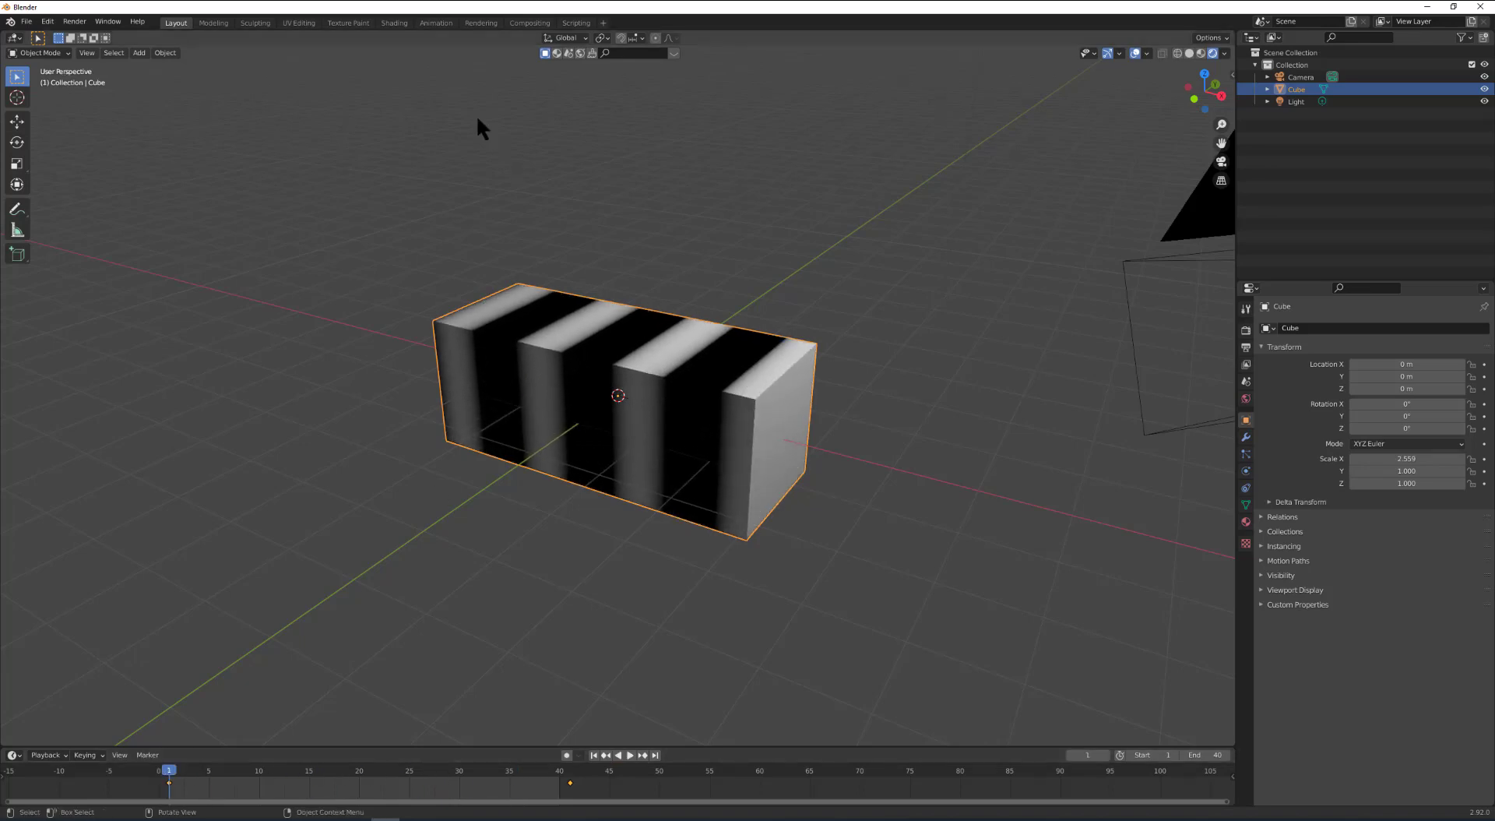
pyautogui.click(394, 23)
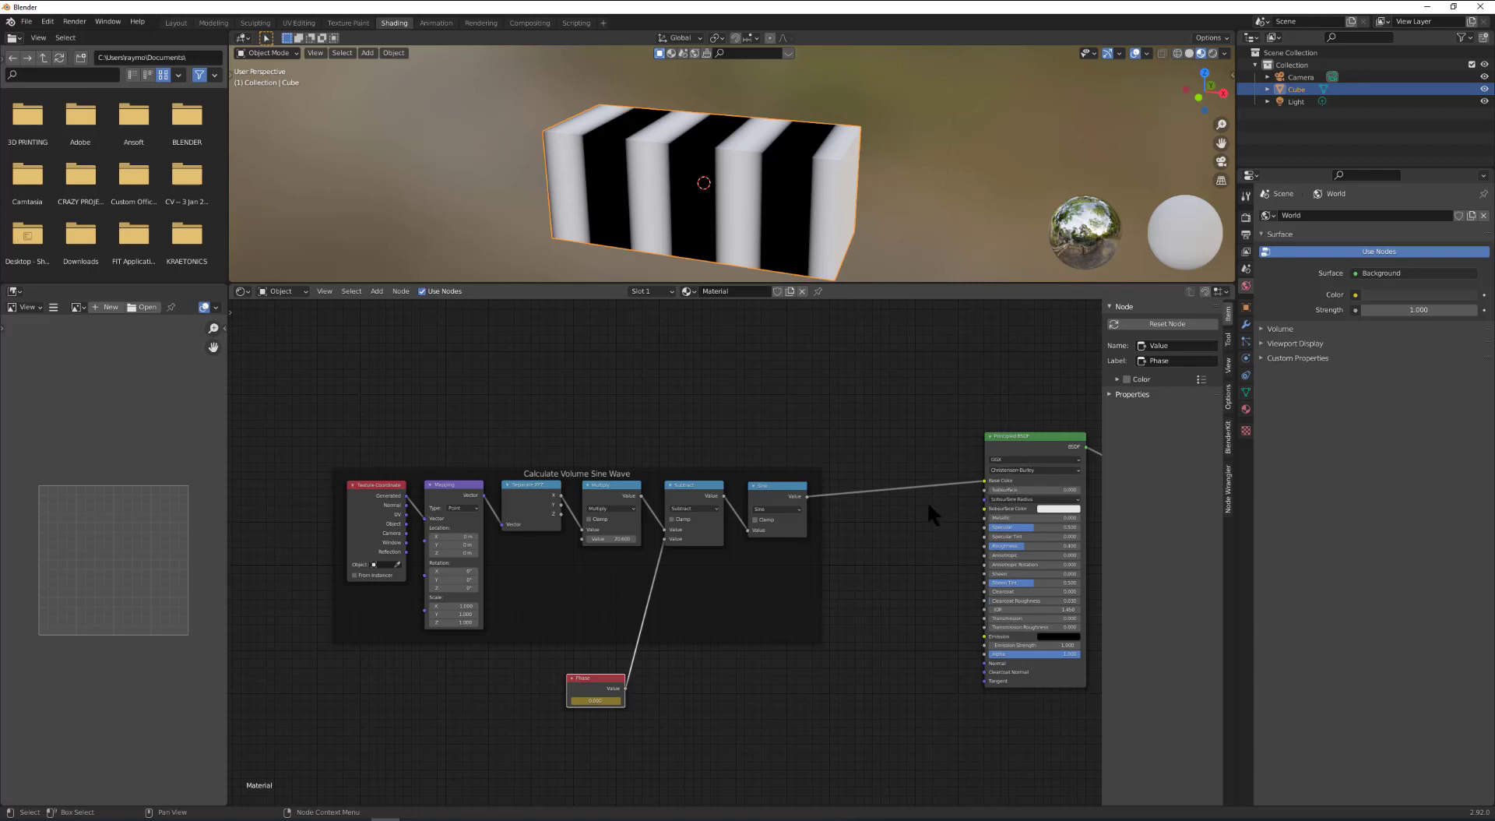
# Shift the Principled BSDF and Material Output nodes right, clearing space after the sine-wave frame.
pyautogui.scroll(-3, 896, 529)
pyautogui.moveTo(871, 548); pyautogui.dragTo(721, 544, button='middle')
pyautogui.scroll(1, 721, 544)
pyautogui.moveTo(722, 397); pyautogui.dragTo(1015, 730)
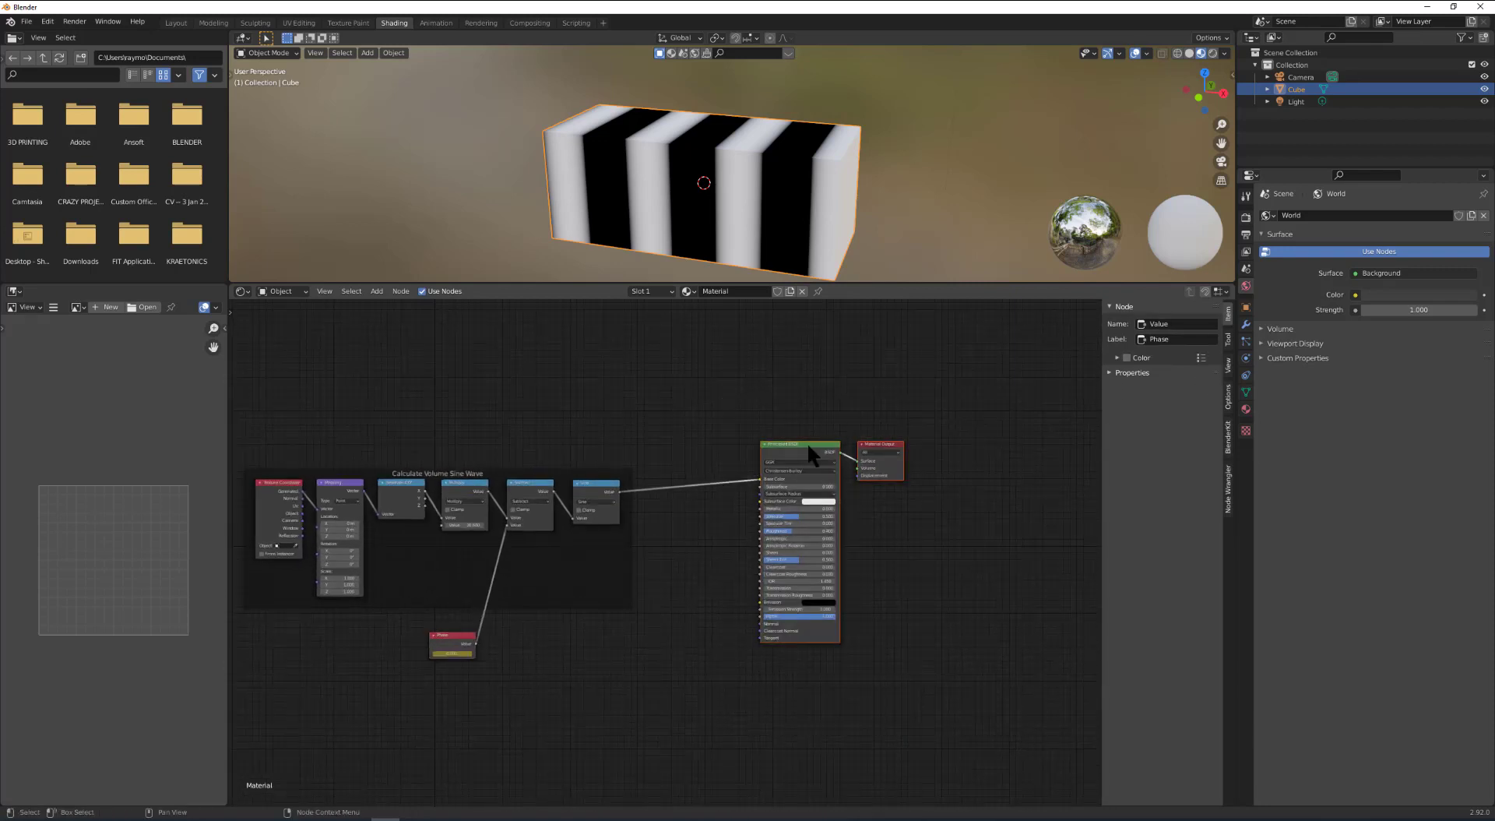
pyautogui.moveTo(807, 442); pyautogui.dragTo(900, 460)
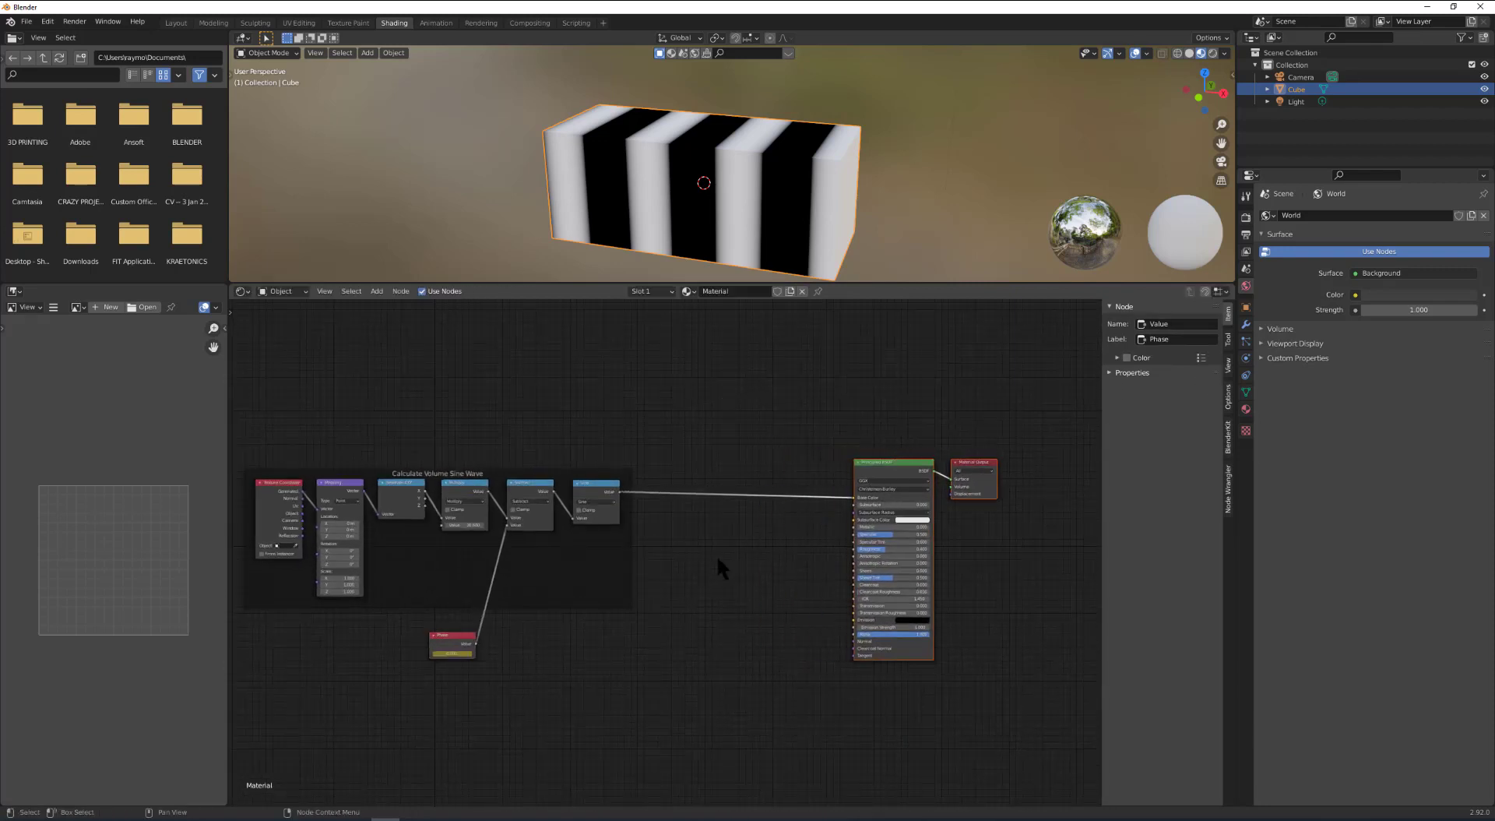
pyautogui.click(729, 420)
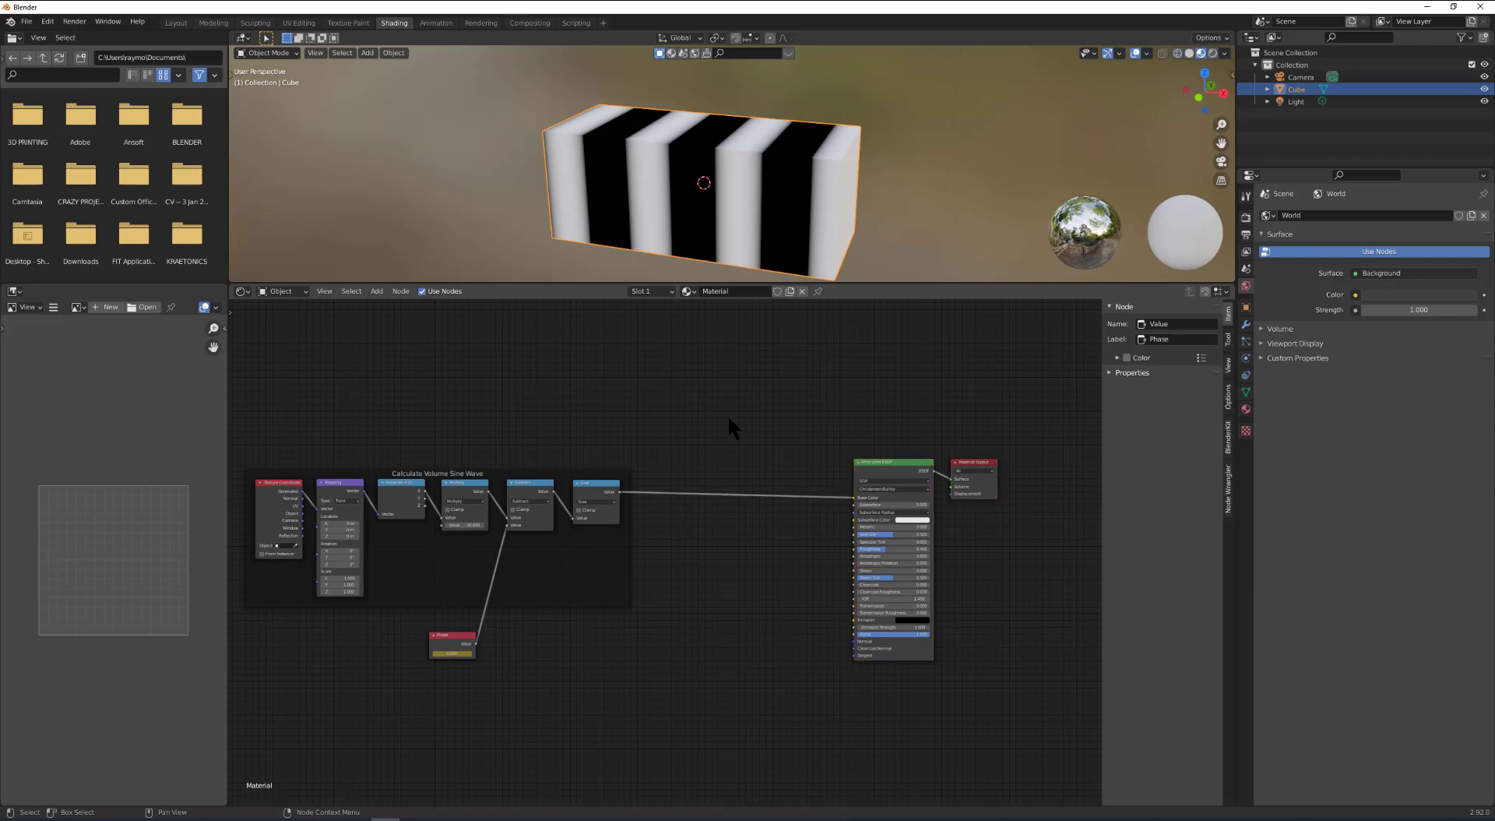
# Add a Math node above the existing links and set its operation to Less Than.
pyautogui.click(377, 291)
pyautogui.moveTo(405, 397)
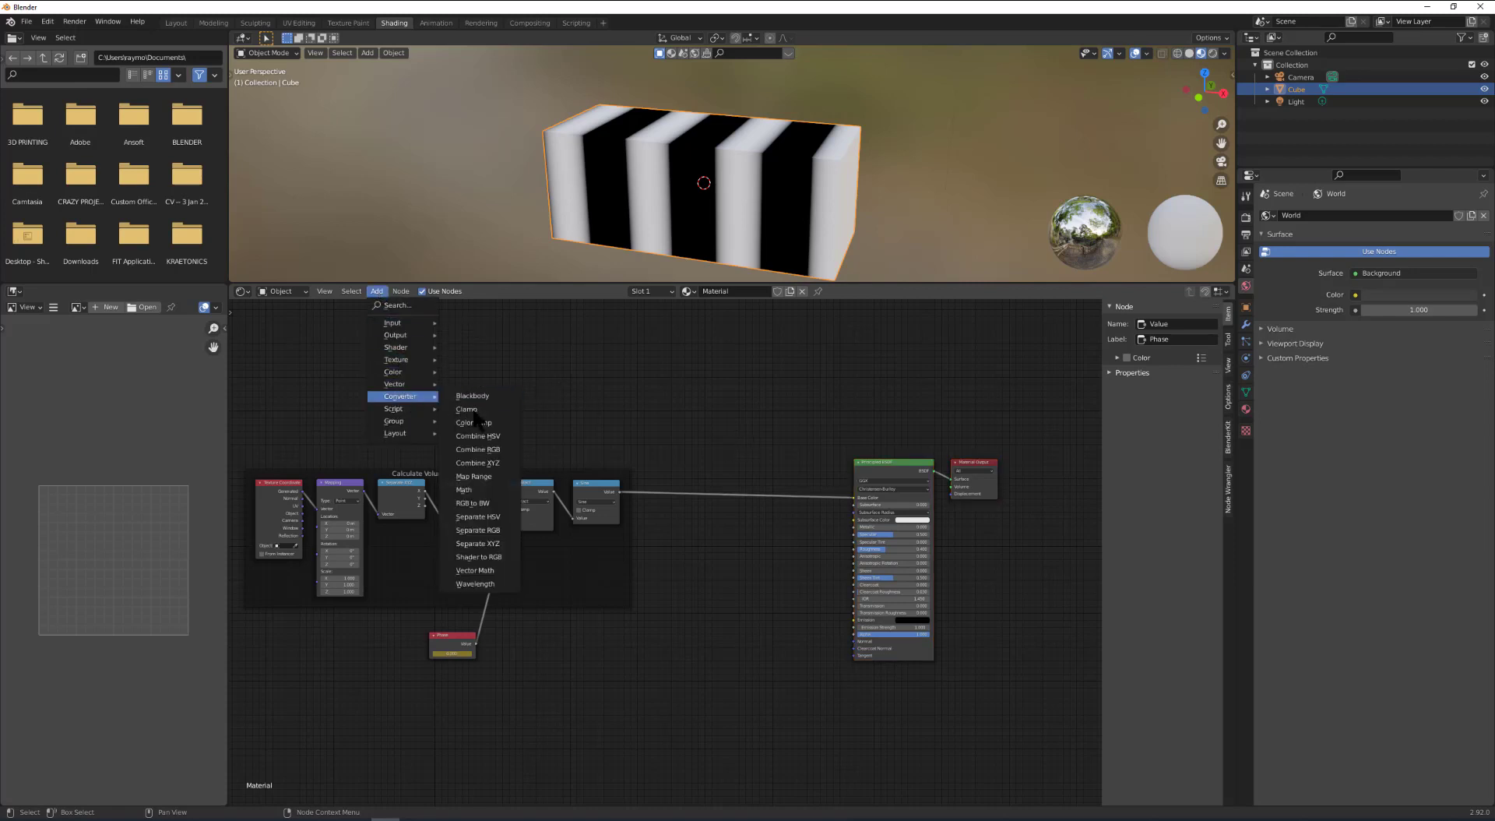
pyautogui.click(470, 490)
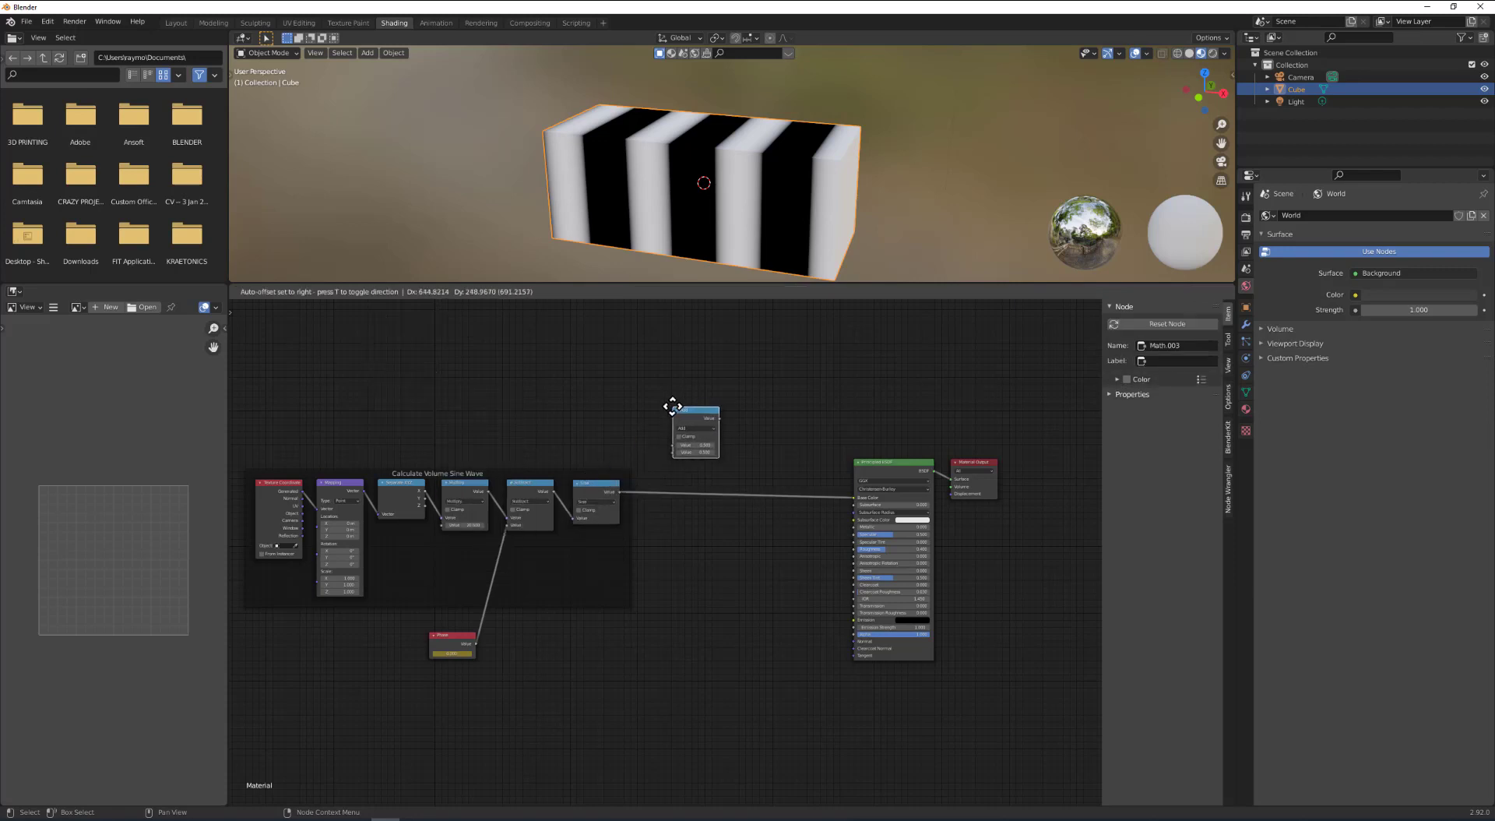
pyautogui.click(678, 411)
pyautogui.scroll(1, 705, 445)
pyautogui.scroll(1, 705, 445)
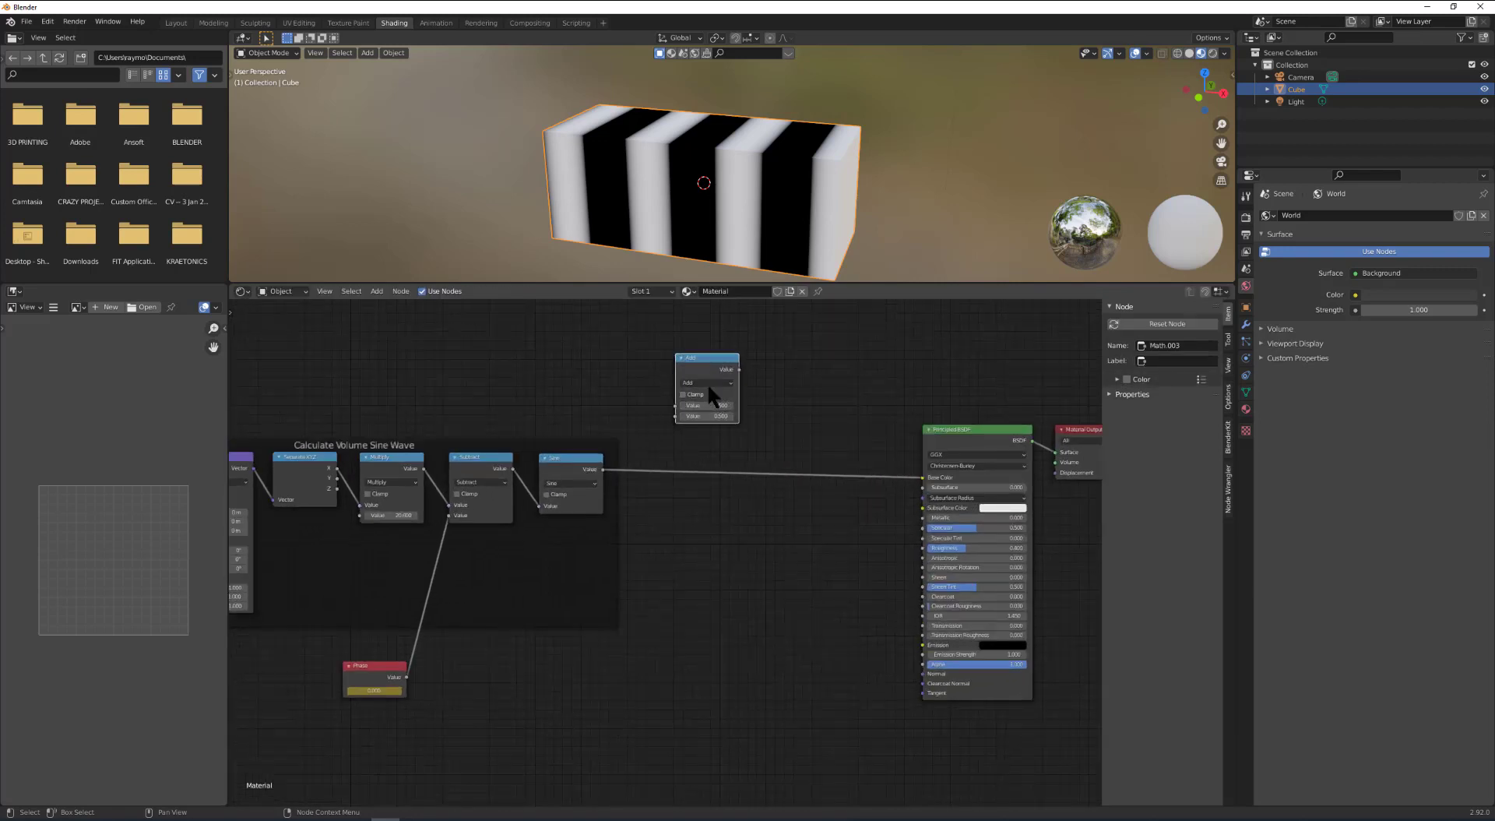
pyautogui.click(708, 382)
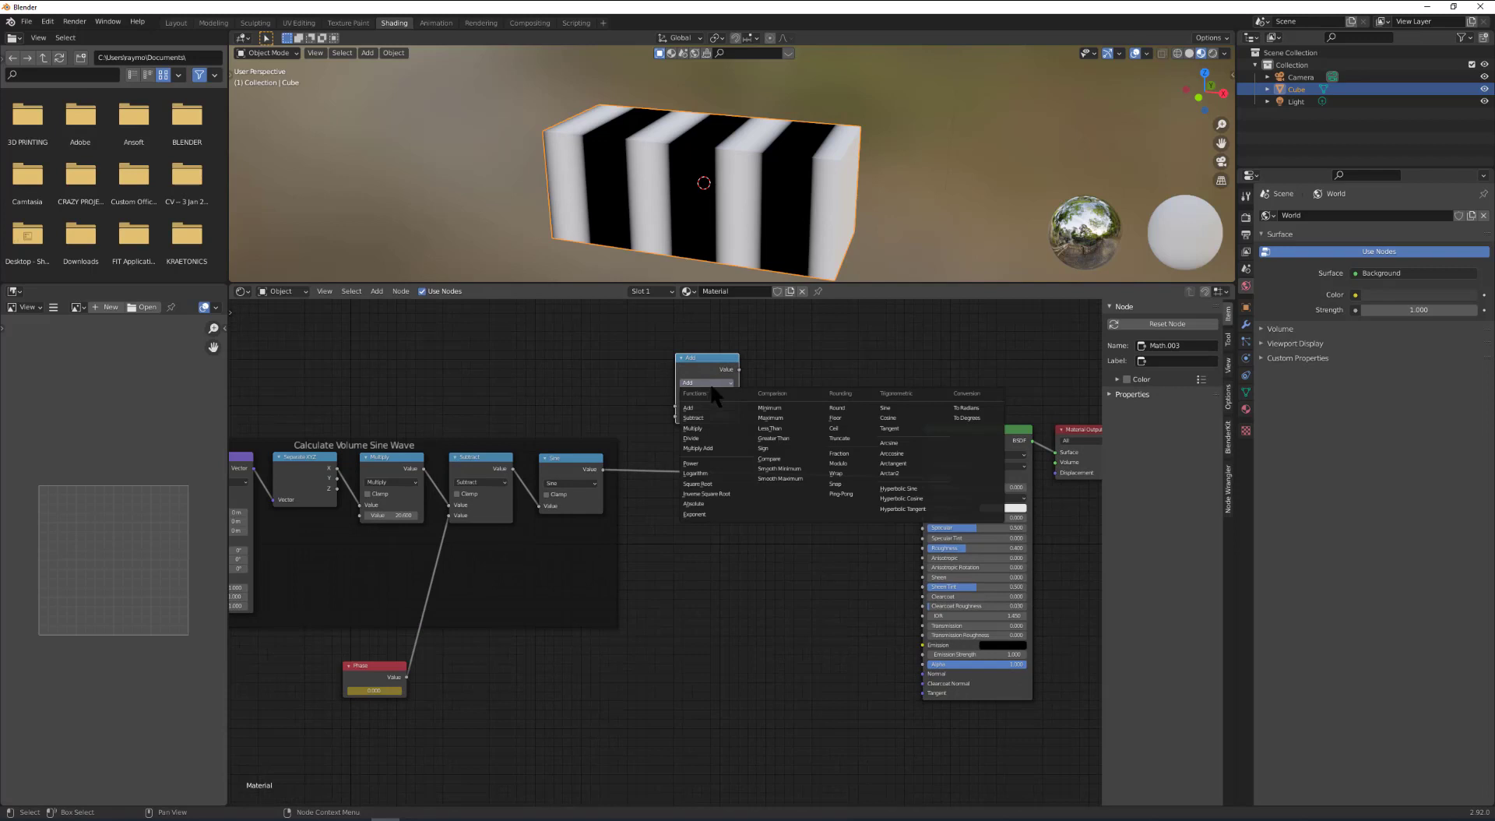
pyautogui.click(781, 427)
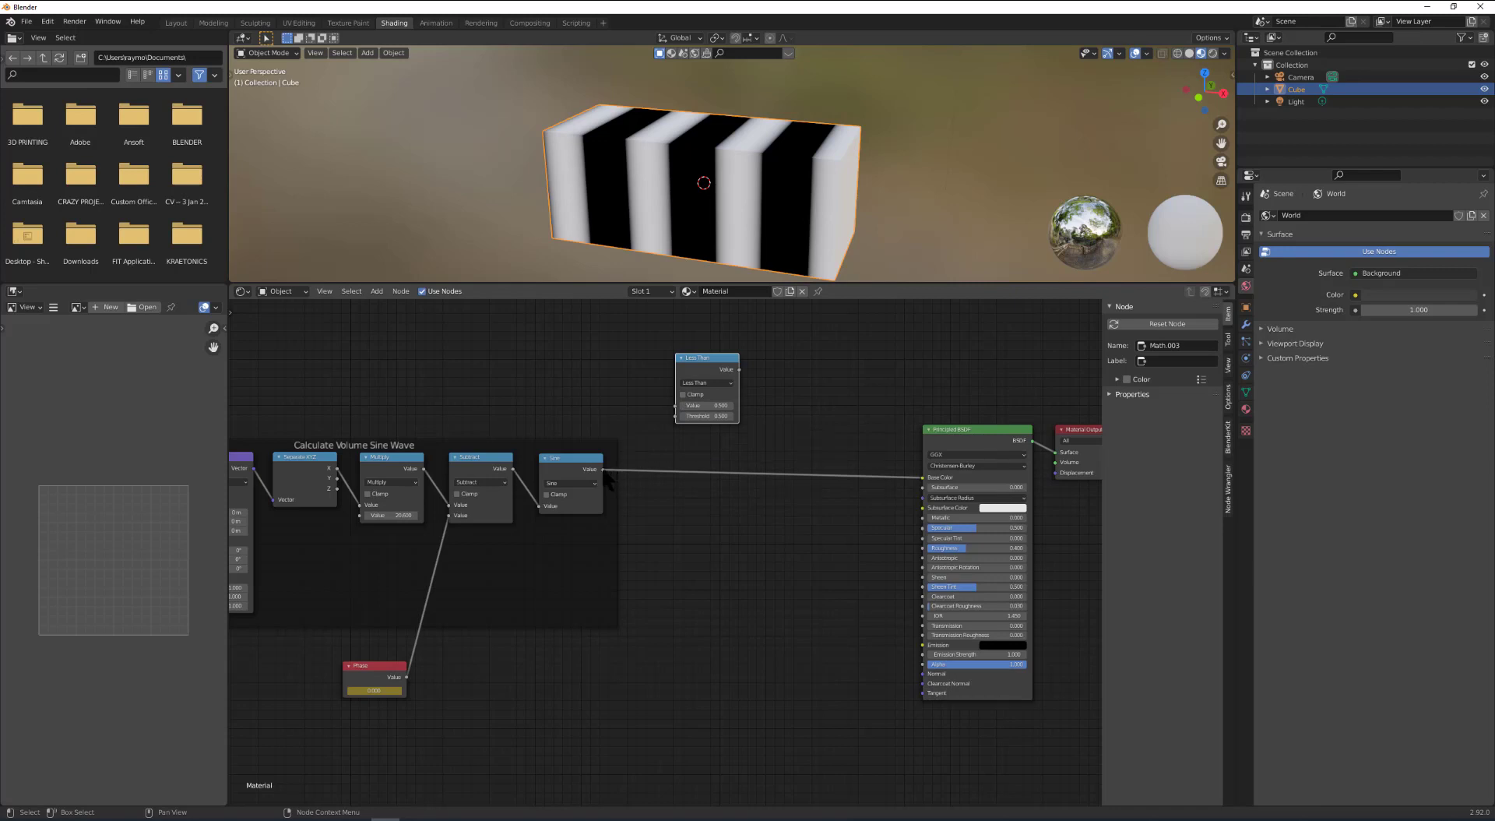
# Feed the Sine output into the Less Than node and set its threshold to 0.5.
pyautogui.moveTo(603, 471); pyautogui.dragTo(676, 406)
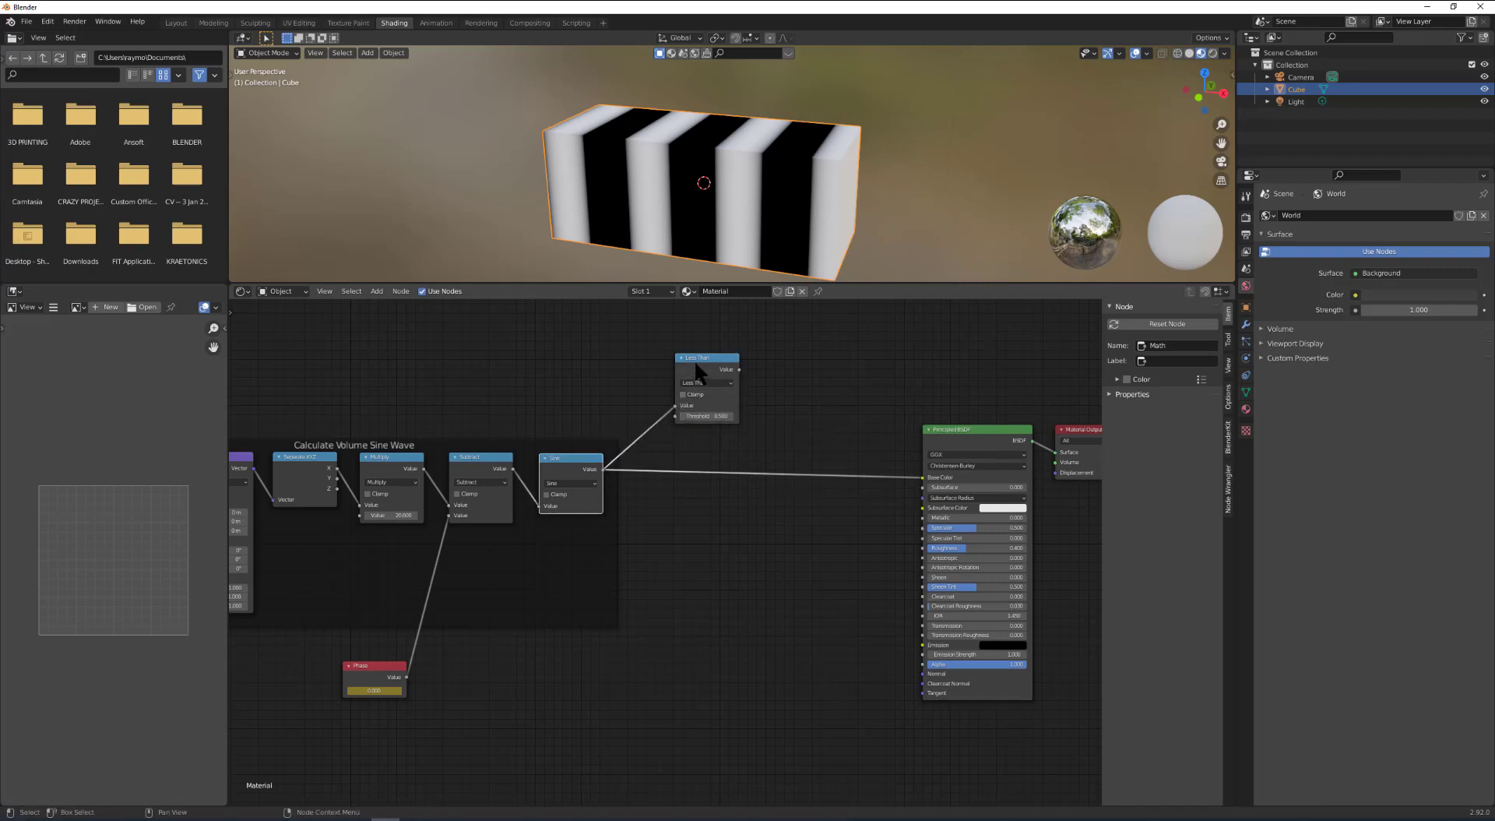
pyautogui.click(708, 416)
pyautogui.write('0.5')
pyautogui.press('Return')
pyautogui.moveTo(734, 379); pyautogui.dragTo(711, 389)
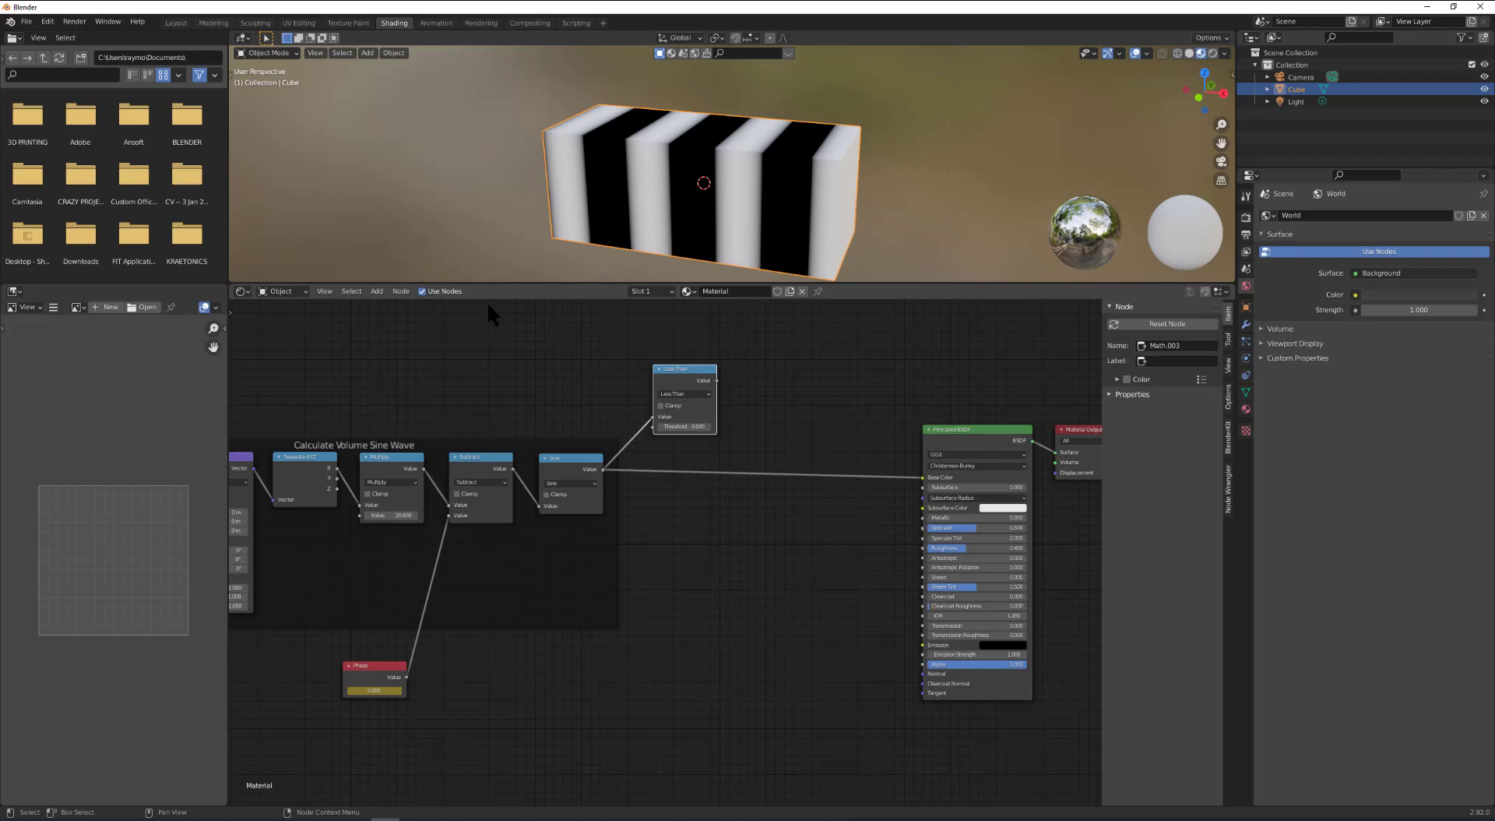
# Add a MixRGB node and drive its Fac with the Less Than result.
pyautogui.click(377, 292)
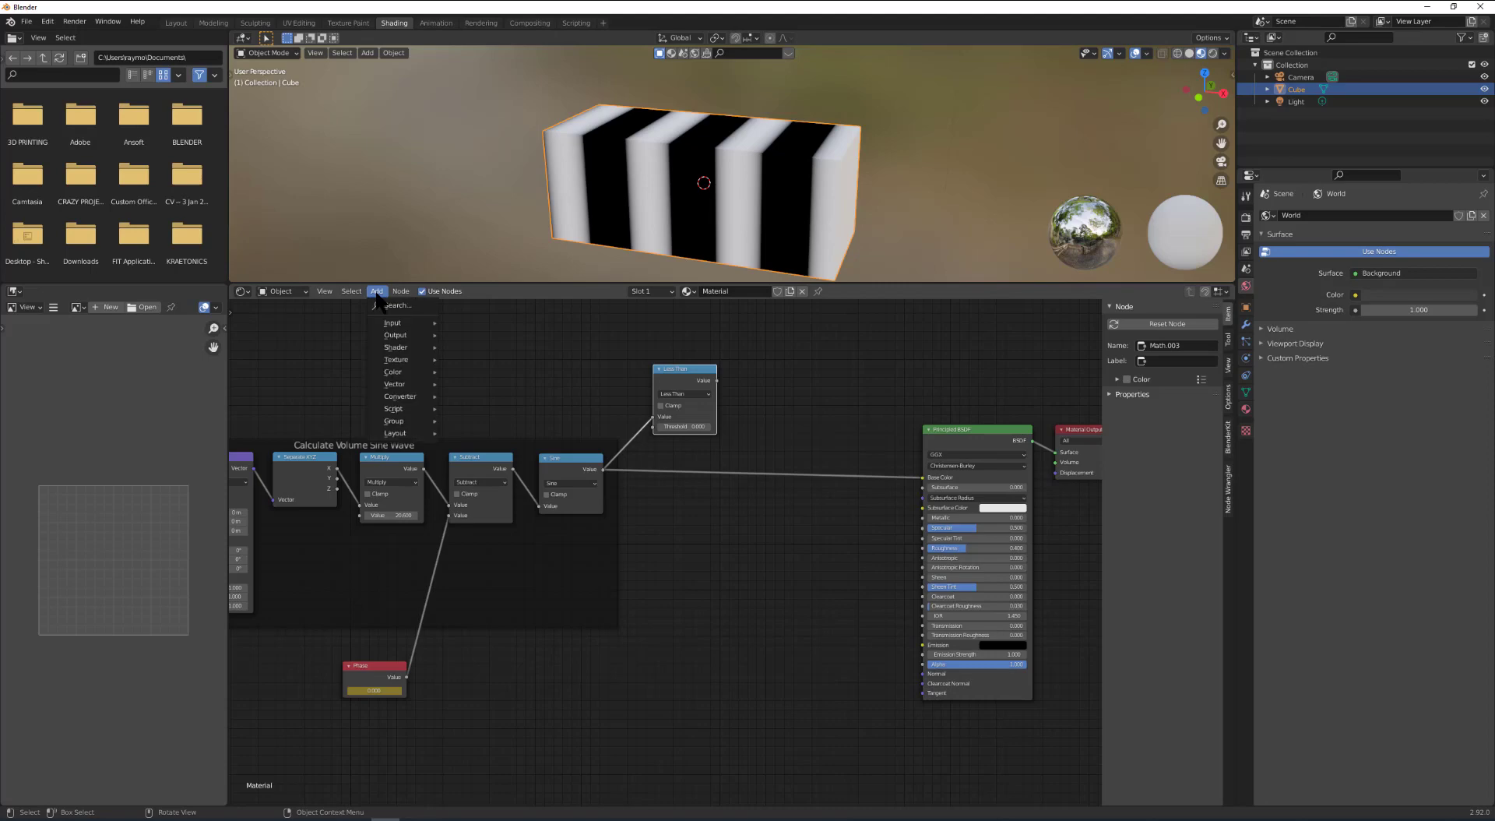
pyautogui.moveTo(390, 374)
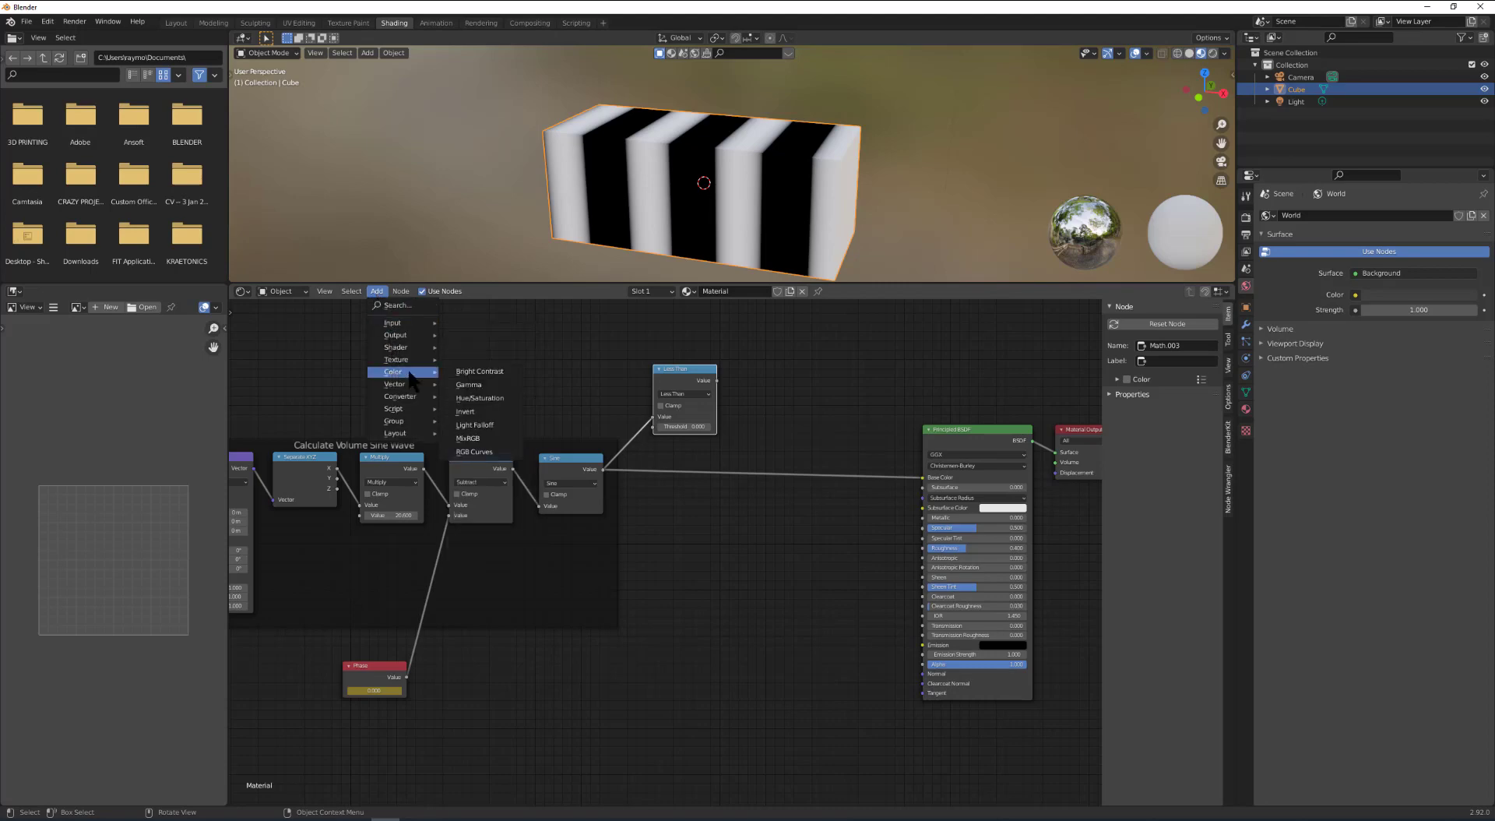
pyautogui.click(472, 439)
pyautogui.click(755, 357)
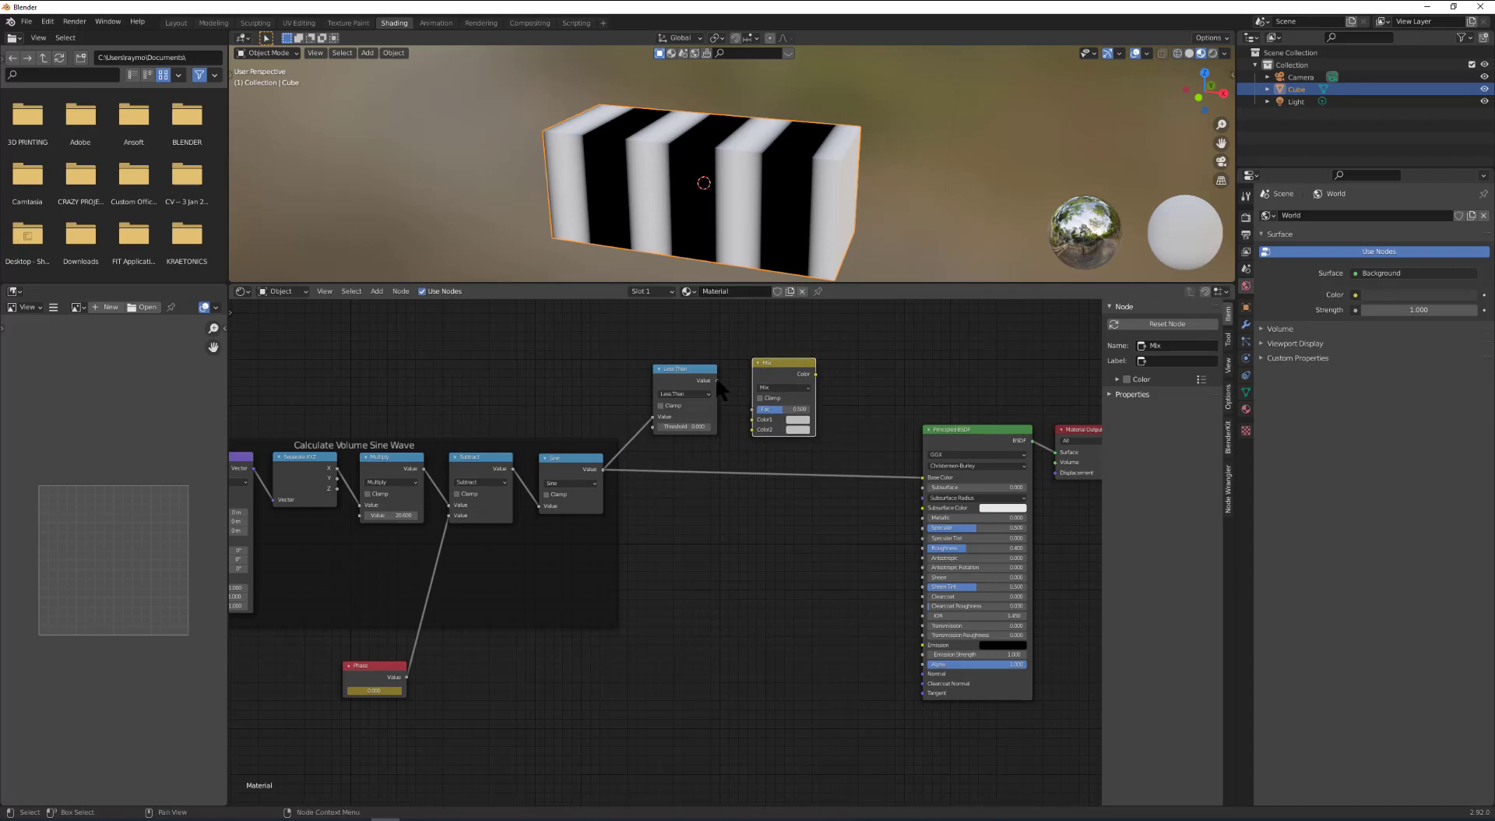
pyautogui.moveTo(716, 381); pyautogui.dragTo(753, 409)
pyautogui.moveTo(785, 361); pyautogui.dragTo(766, 367)
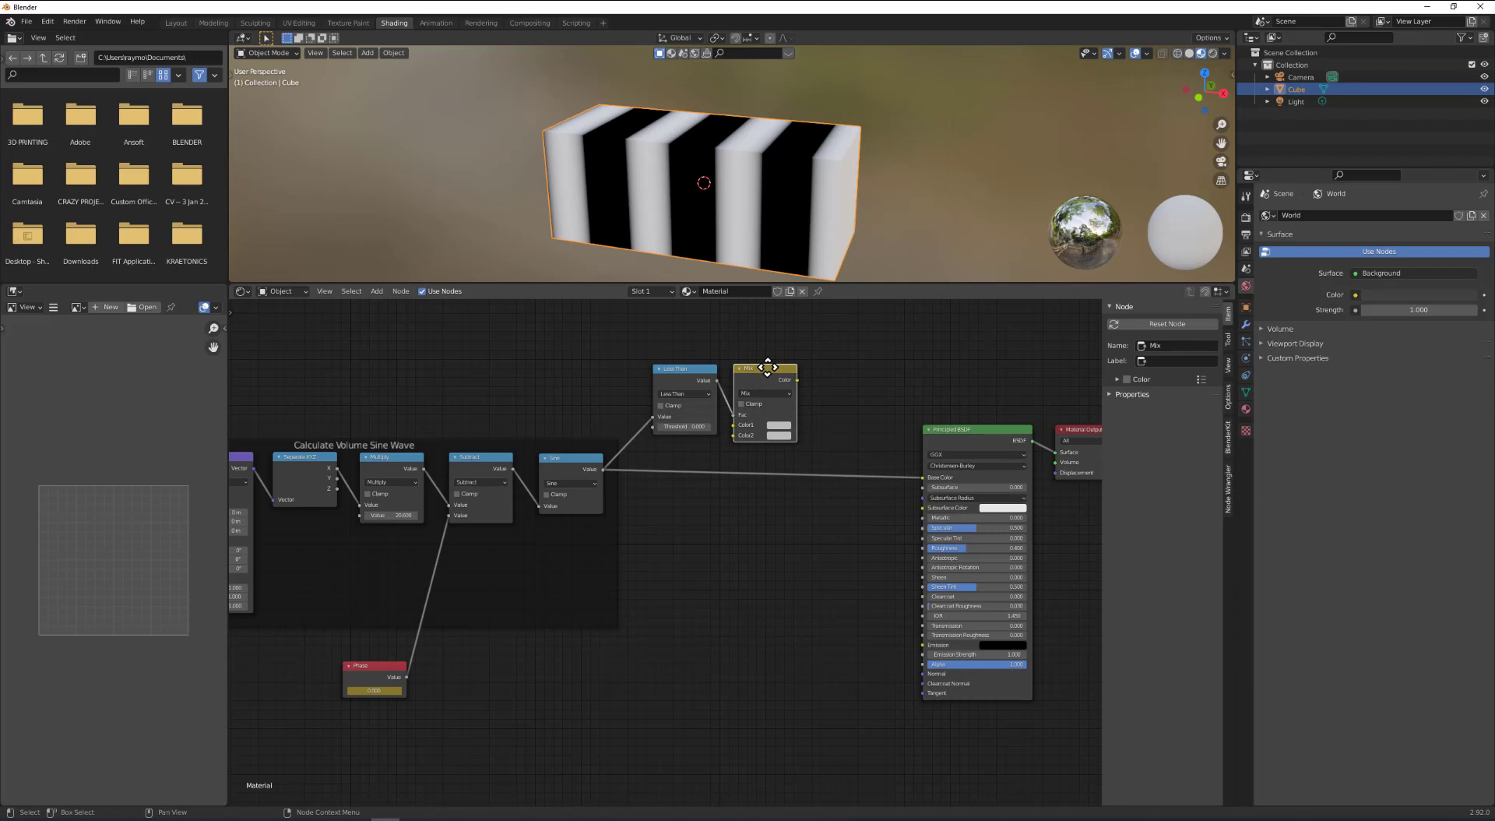
# Set the mix colours to full red and blue and feed the result into Base Color.
pyautogui.click(785, 435)
pyautogui.moveTo(804, 356); pyautogui.dragTo(804, 362)
pyautogui.moveTo(847, 317); pyautogui.dragTo(847, 297)
pyautogui.click(779, 435)
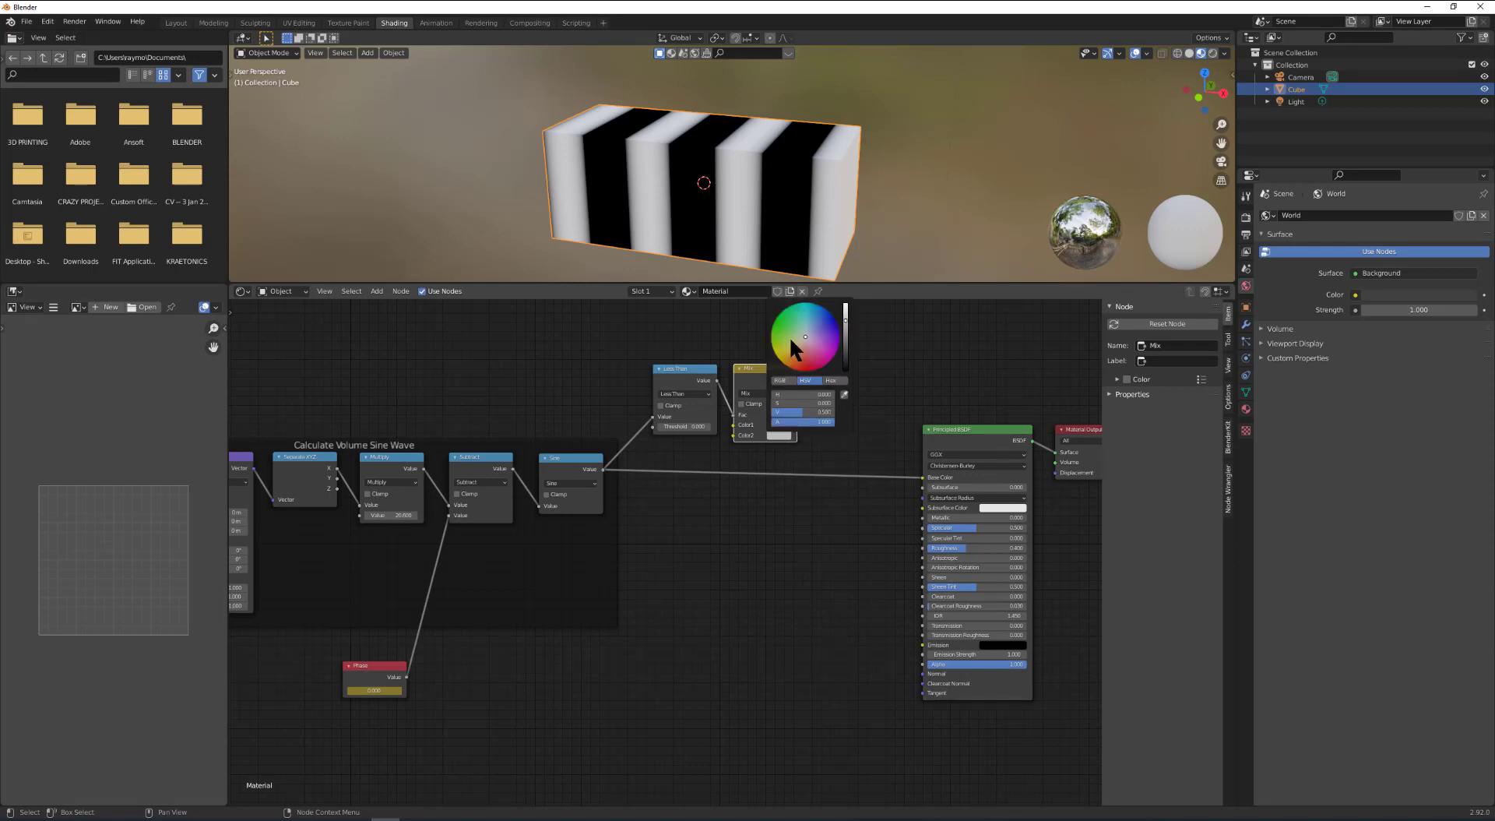
pyautogui.moveTo(806, 337); pyautogui.dragTo(847, 307)
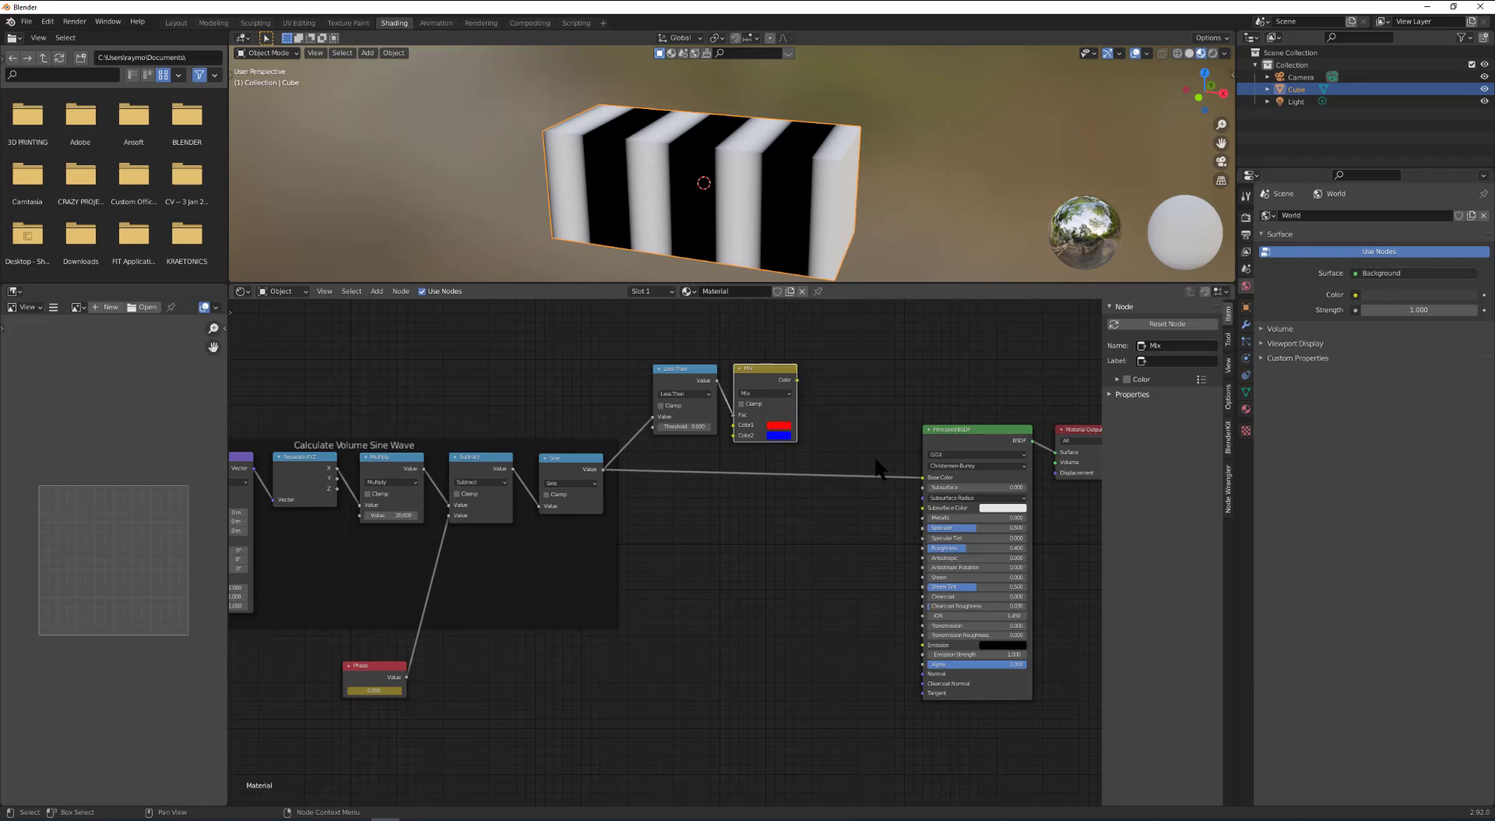
pyautogui.moveTo(798, 380); pyautogui.dragTo(924, 477)
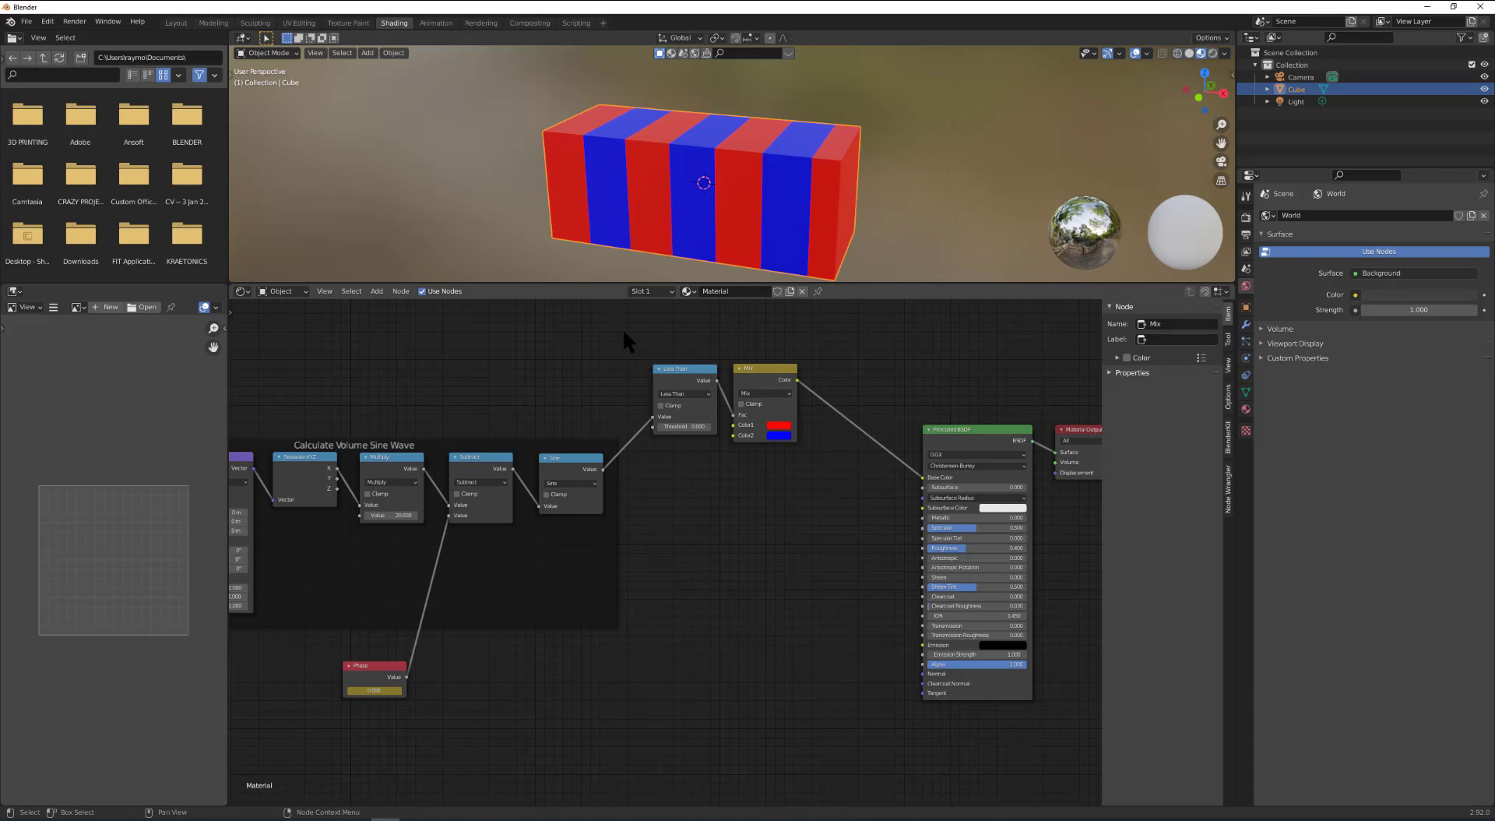
# Frame the Less Than and Mix nodes together and label the frame 'Pos/Neg Color'.
pyautogui.moveTo(623, 330); pyautogui.dragTo(779, 382)
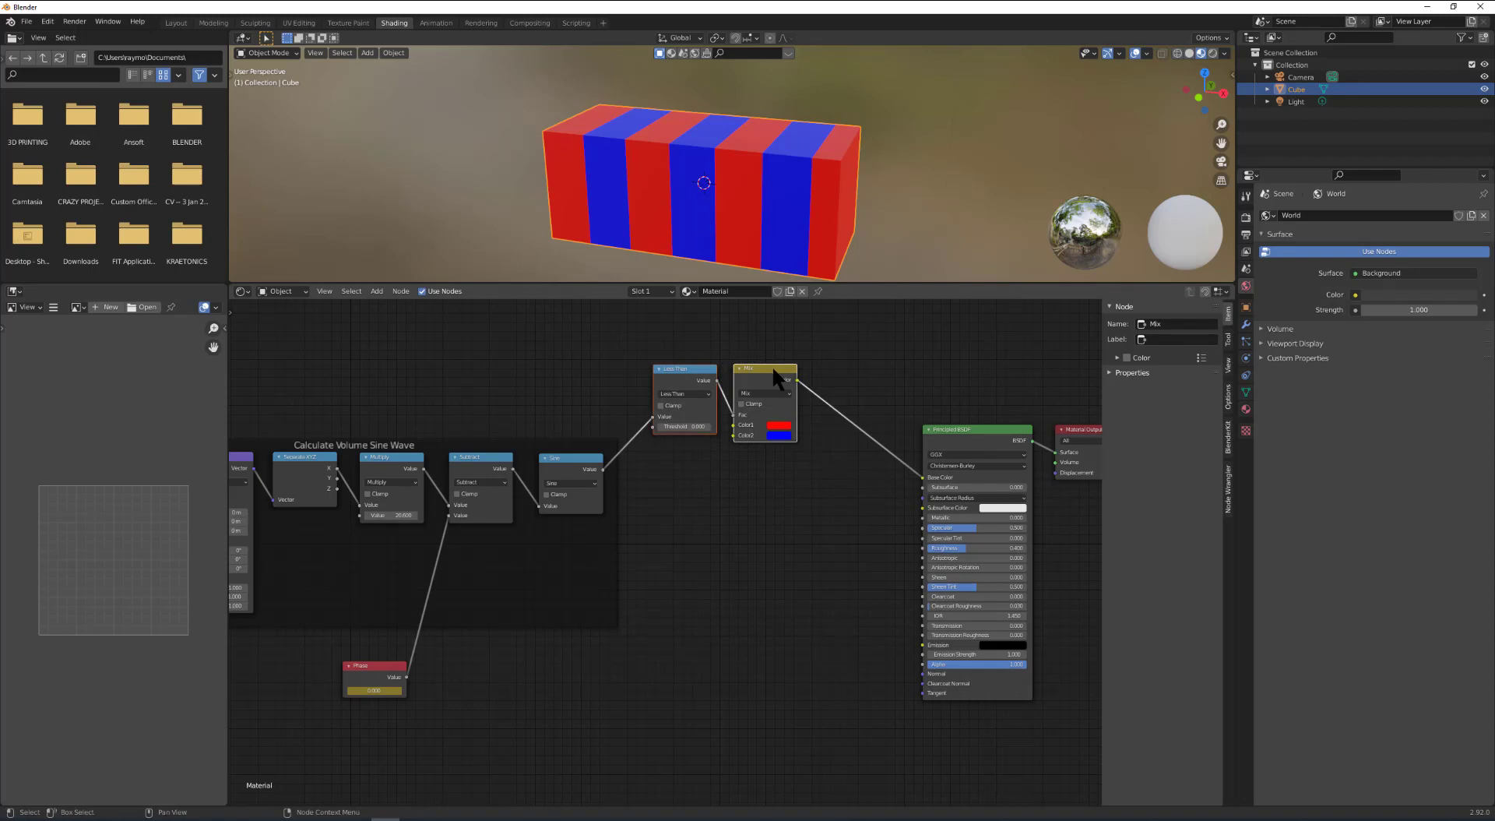
pyautogui.click(797, 373)
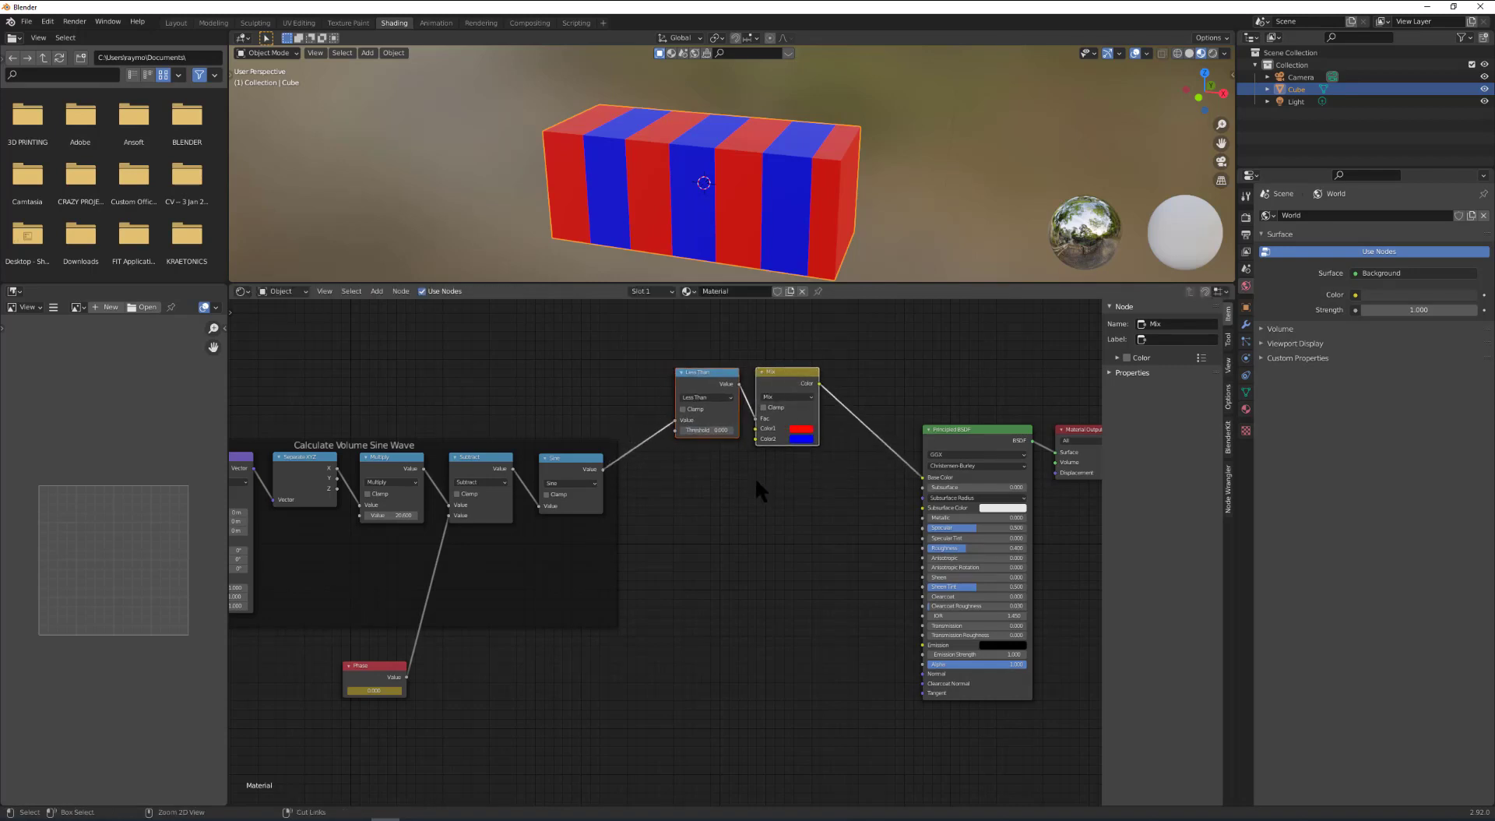
pyautogui.hotkey('ctrl', 'j')
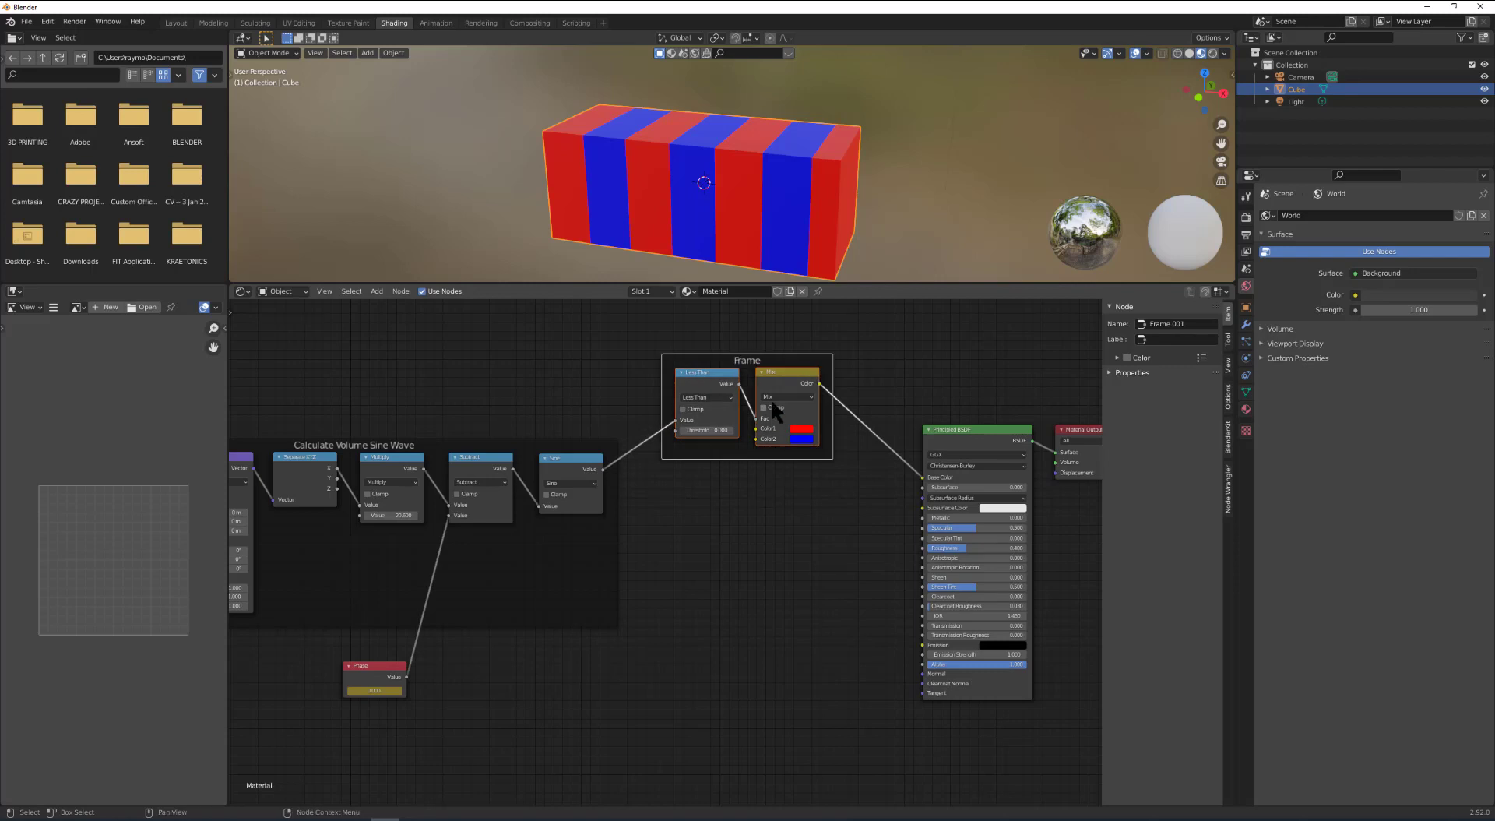
pyautogui.click(1162, 339)
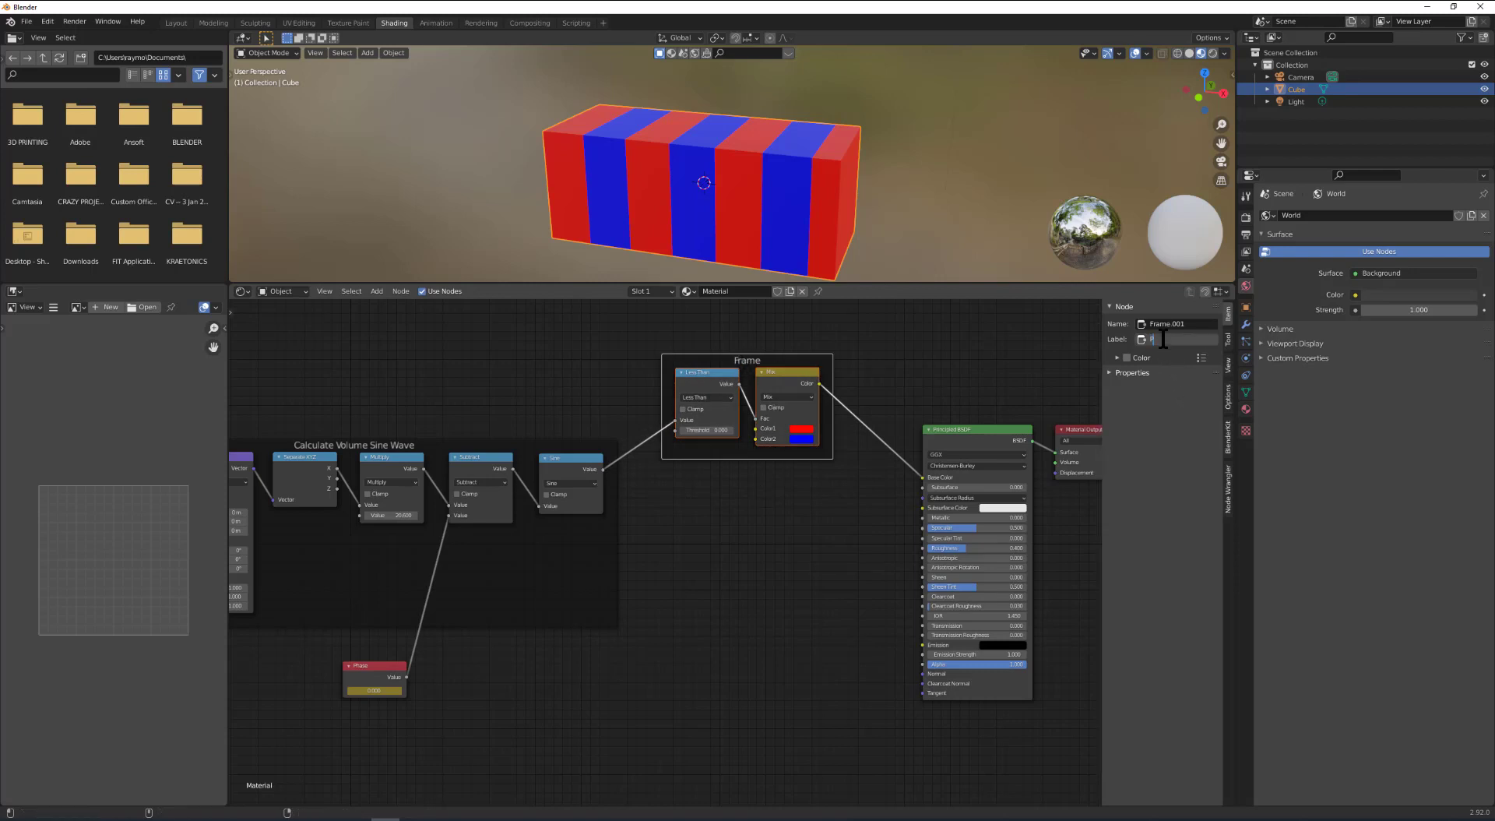
pyautogui.write('Pole')
pyautogui.write(' Colo')
pyautogui.write('r')
pyautogui.press('Return')
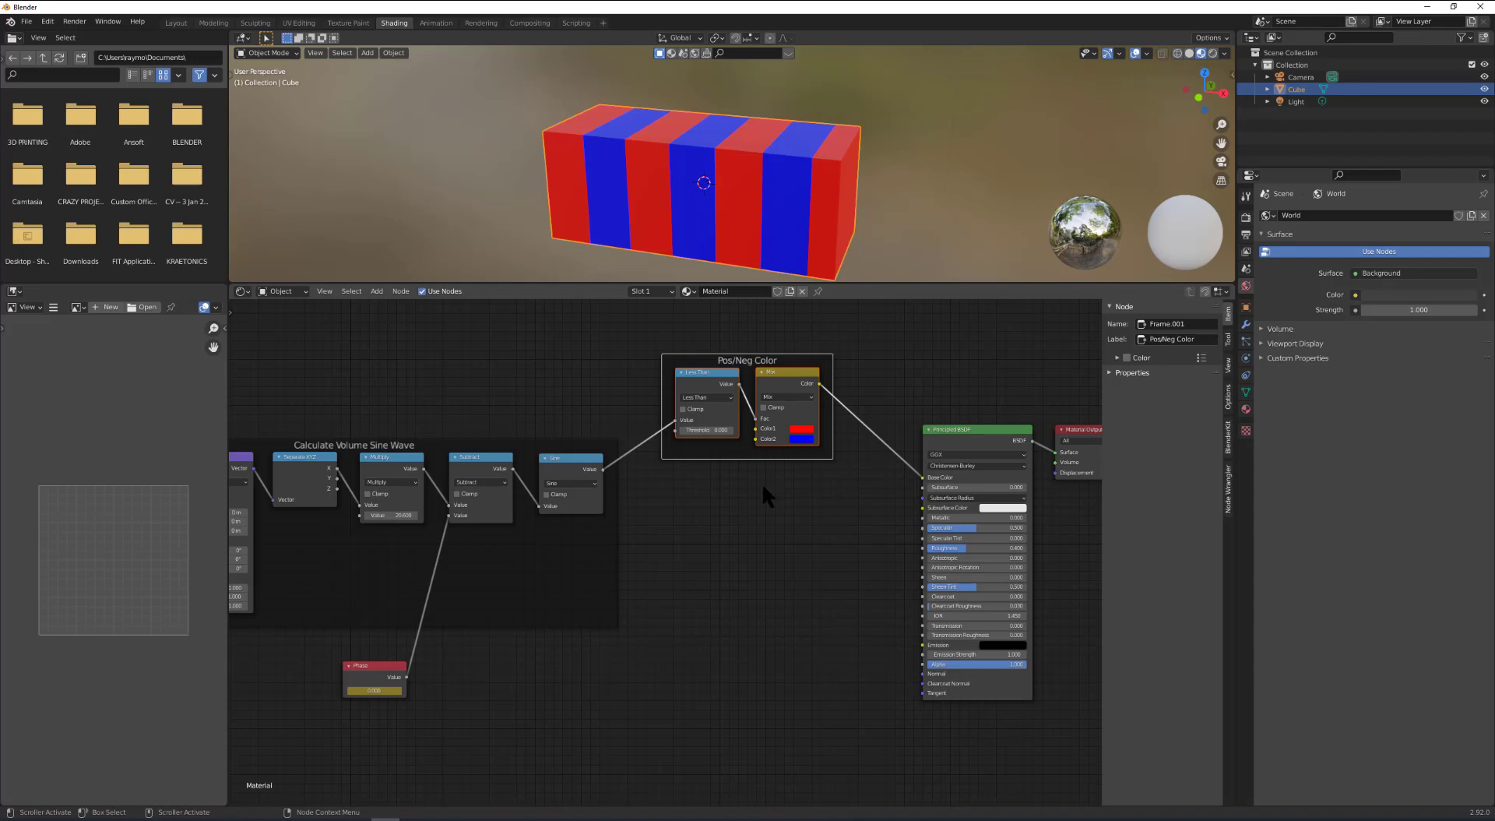
# Replace the Principled BSDF node with a Principled Volume node.
pyautogui.click(991, 425)
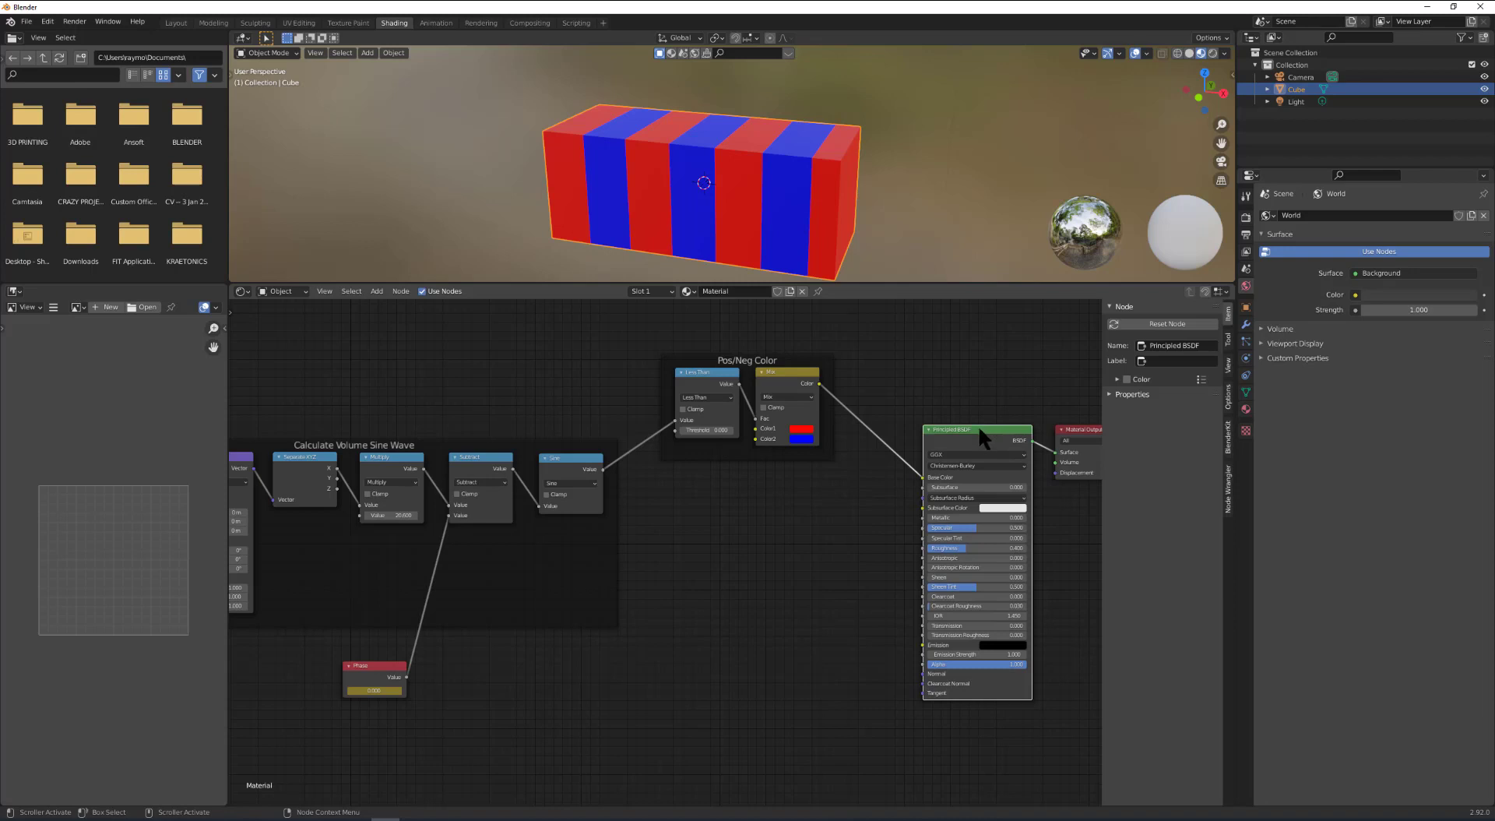
pyautogui.press('Delete')
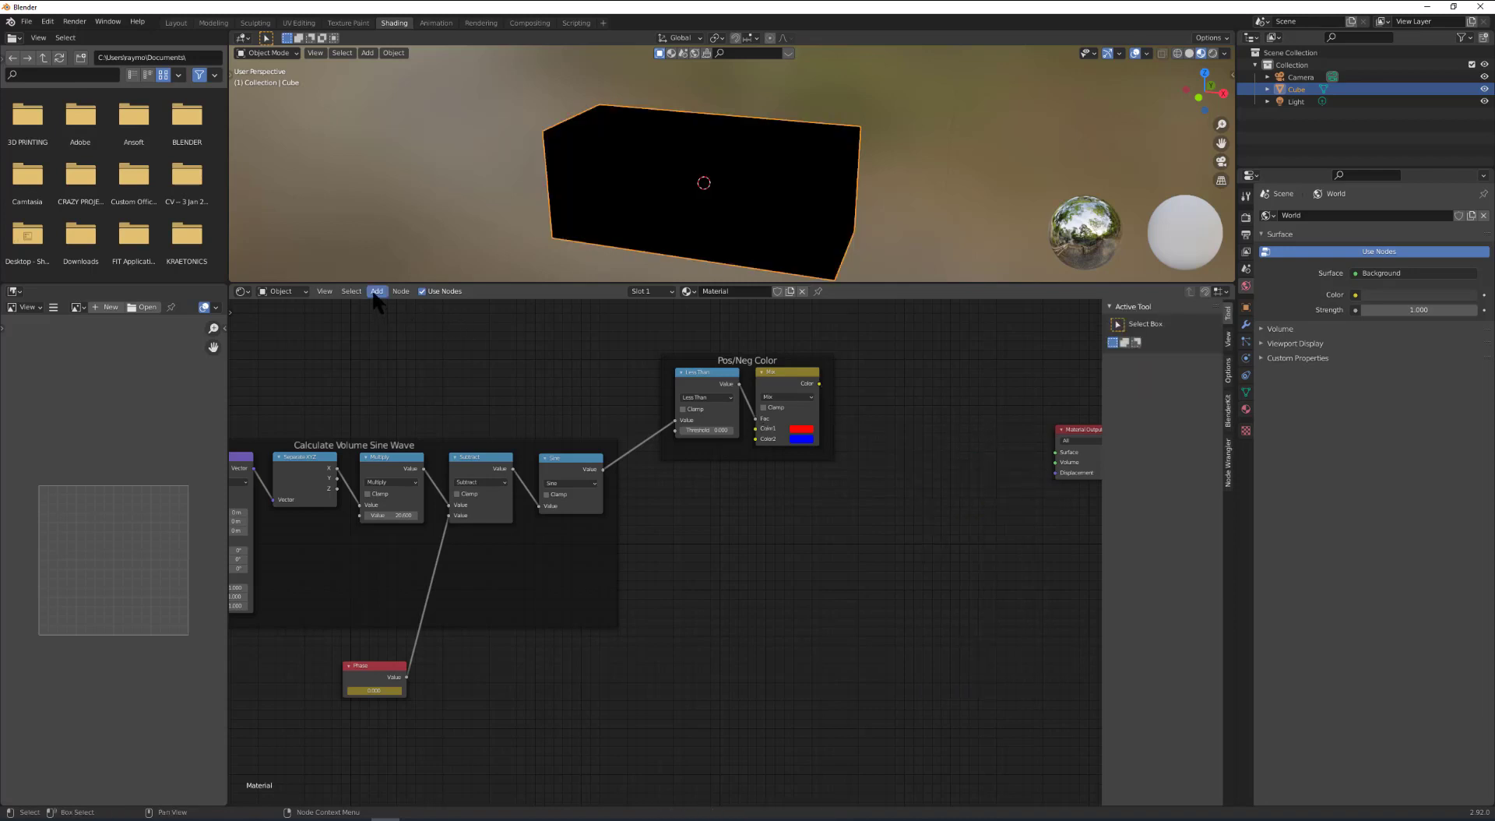
pyautogui.click(375, 293)
pyautogui.moveTo(394, 349)
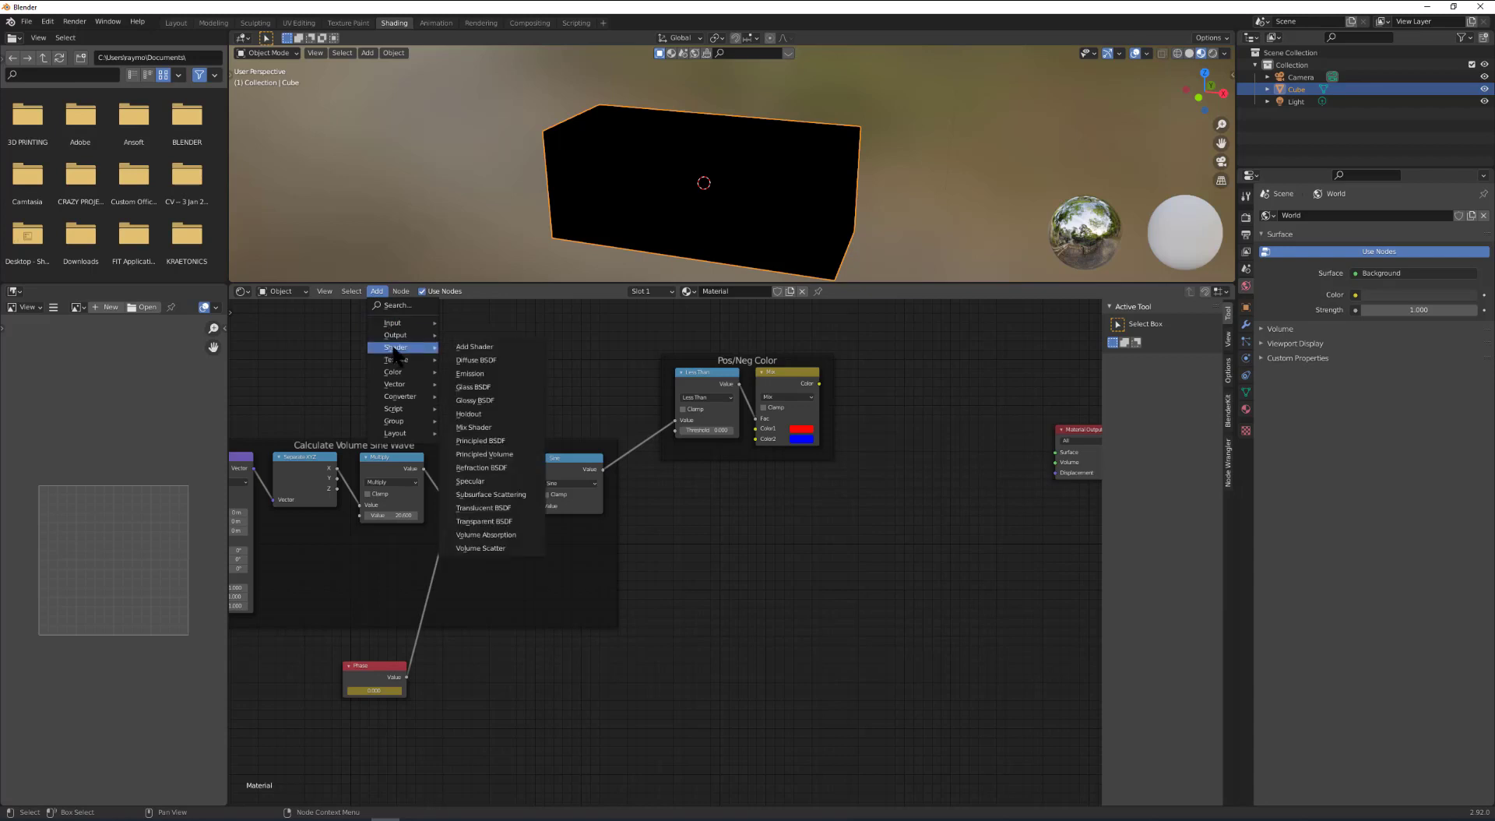
pyautogui.click(492, 456)
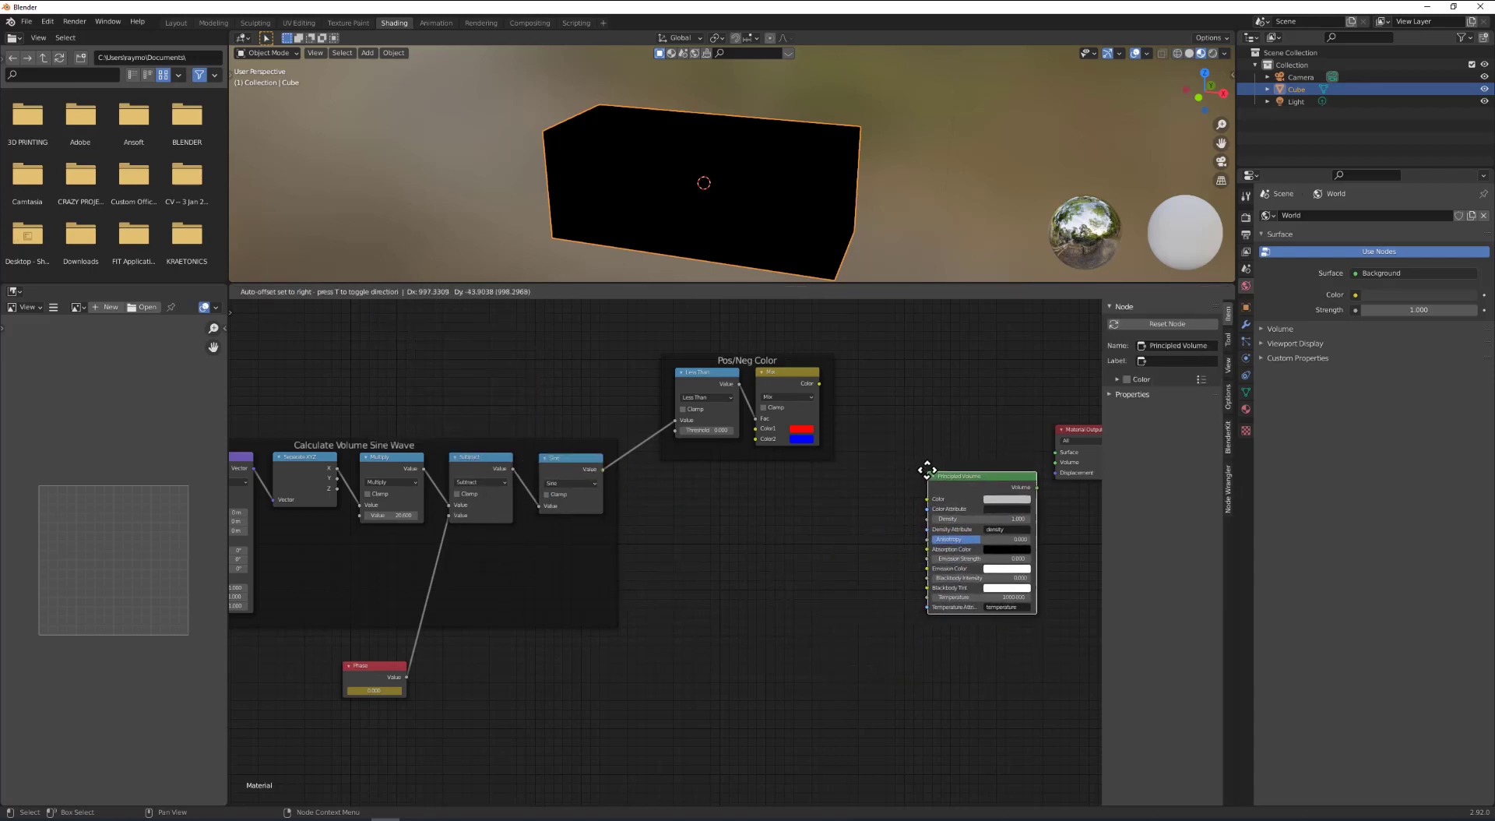
pyautogui.click(927, 470)
# Move Material Output aside and connect Principled Volume to its Volume input.
pyautogui.scroll(-2, 1010, 525)
pyautogui.moveTo(998, 455); pyautogui.dragTo(1006, 531)
pyautogui.scroll(1, 956, 547)
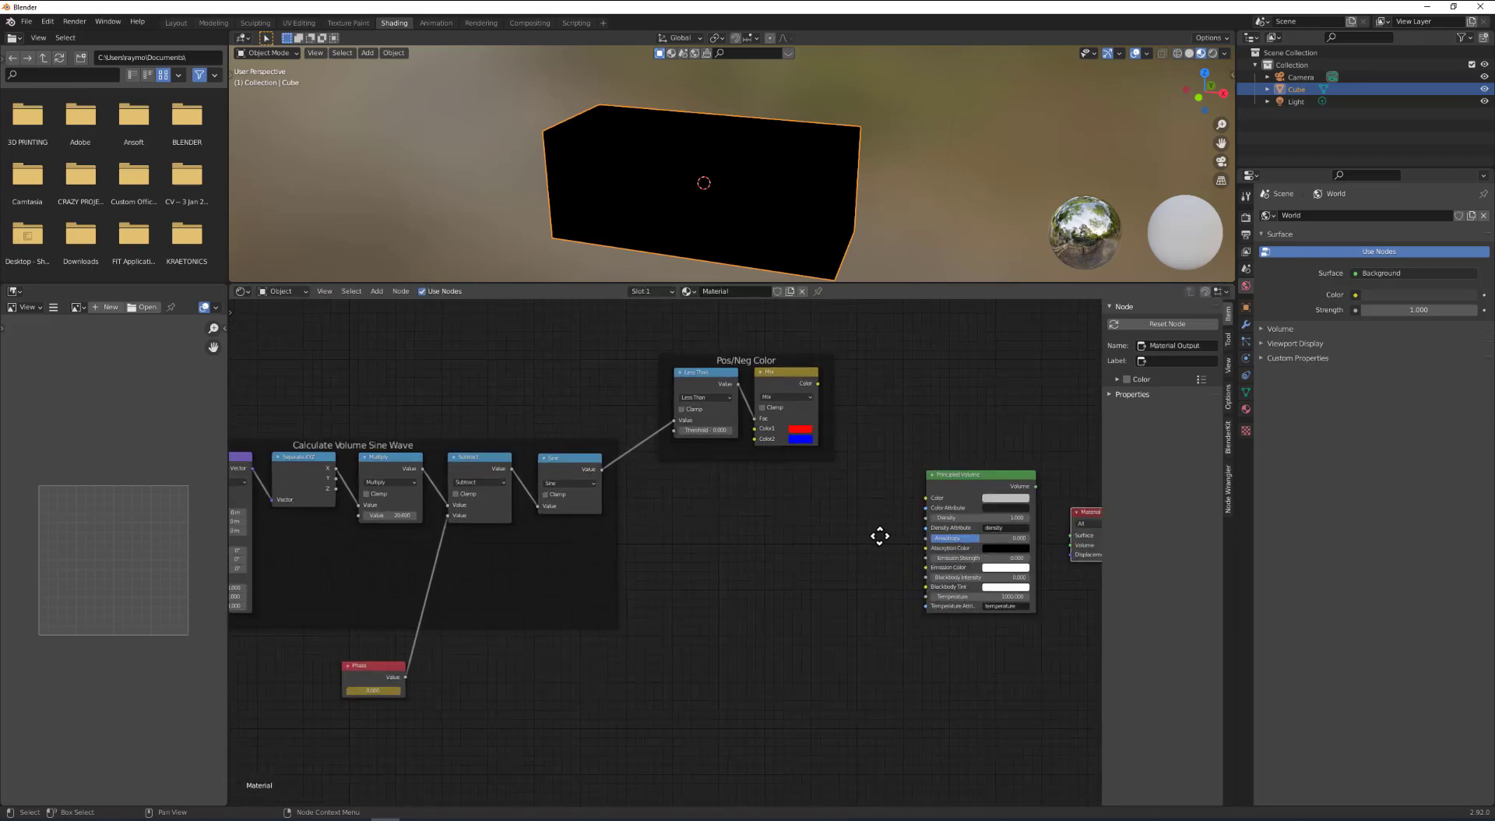
pyautogui.moveTo(869, 536); pyautogui.dragTo(794, 544, button='middle')
pyautogui.moveTo(919, 490); pyautogui.dragTo(957, 554)
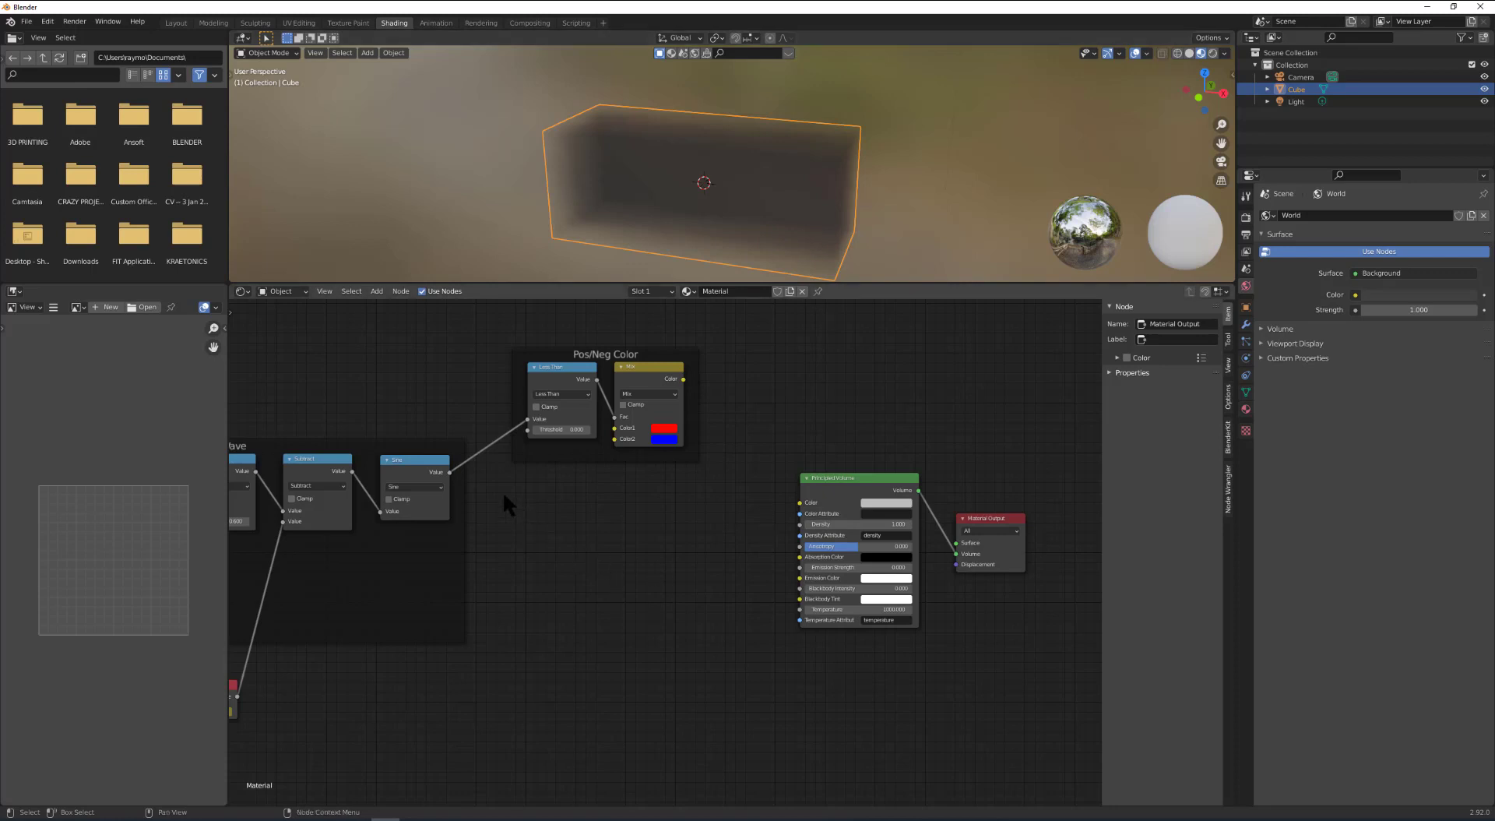
# Route the Sine value through an Absolute Math node into the Principled Volume Density.
pyautogui.moveTo(450, 473); pyautogui.dragTo(800, 525)
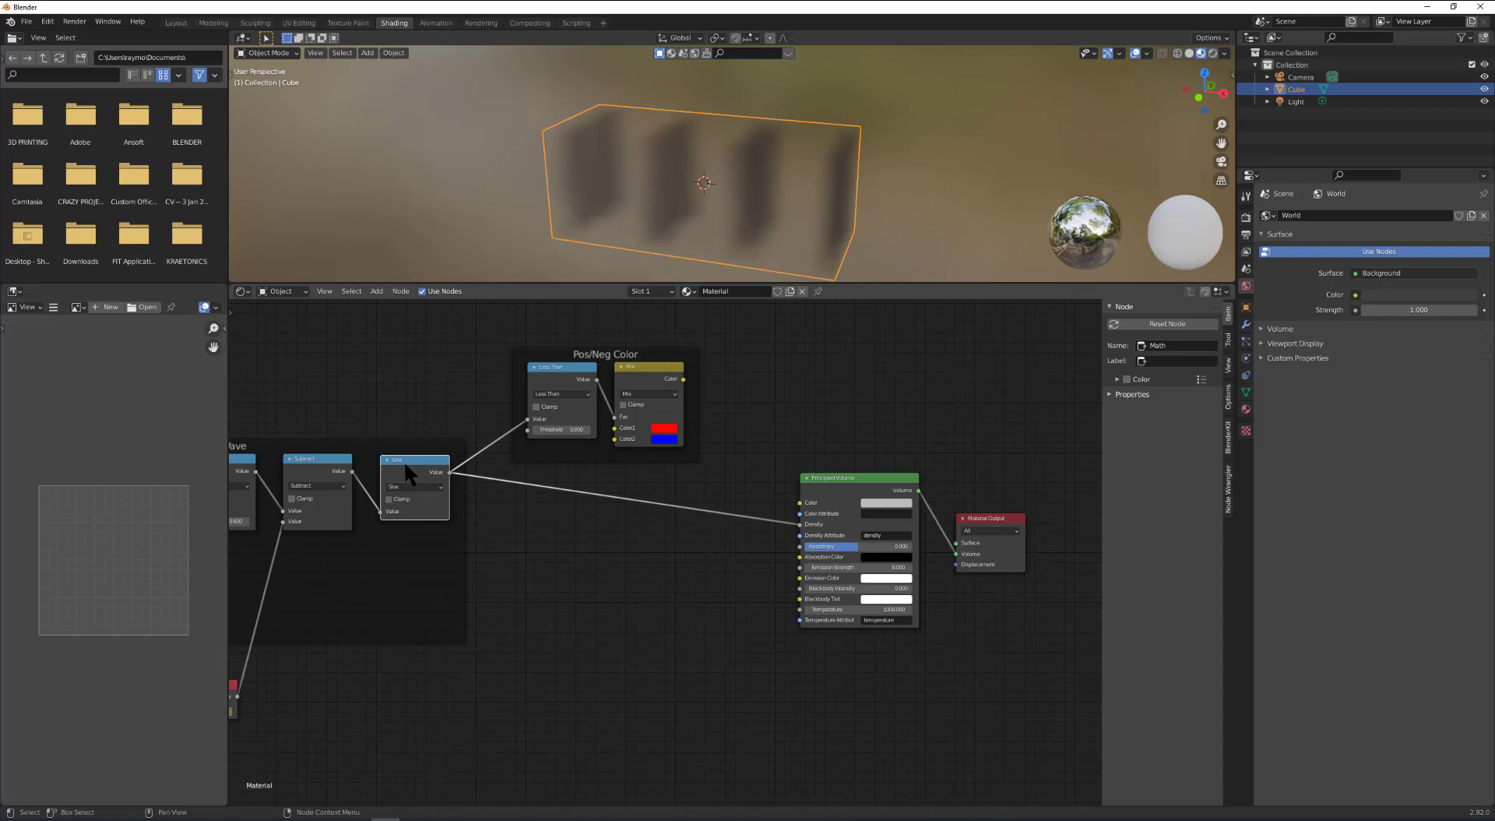
pyautogui.click(535, 548)
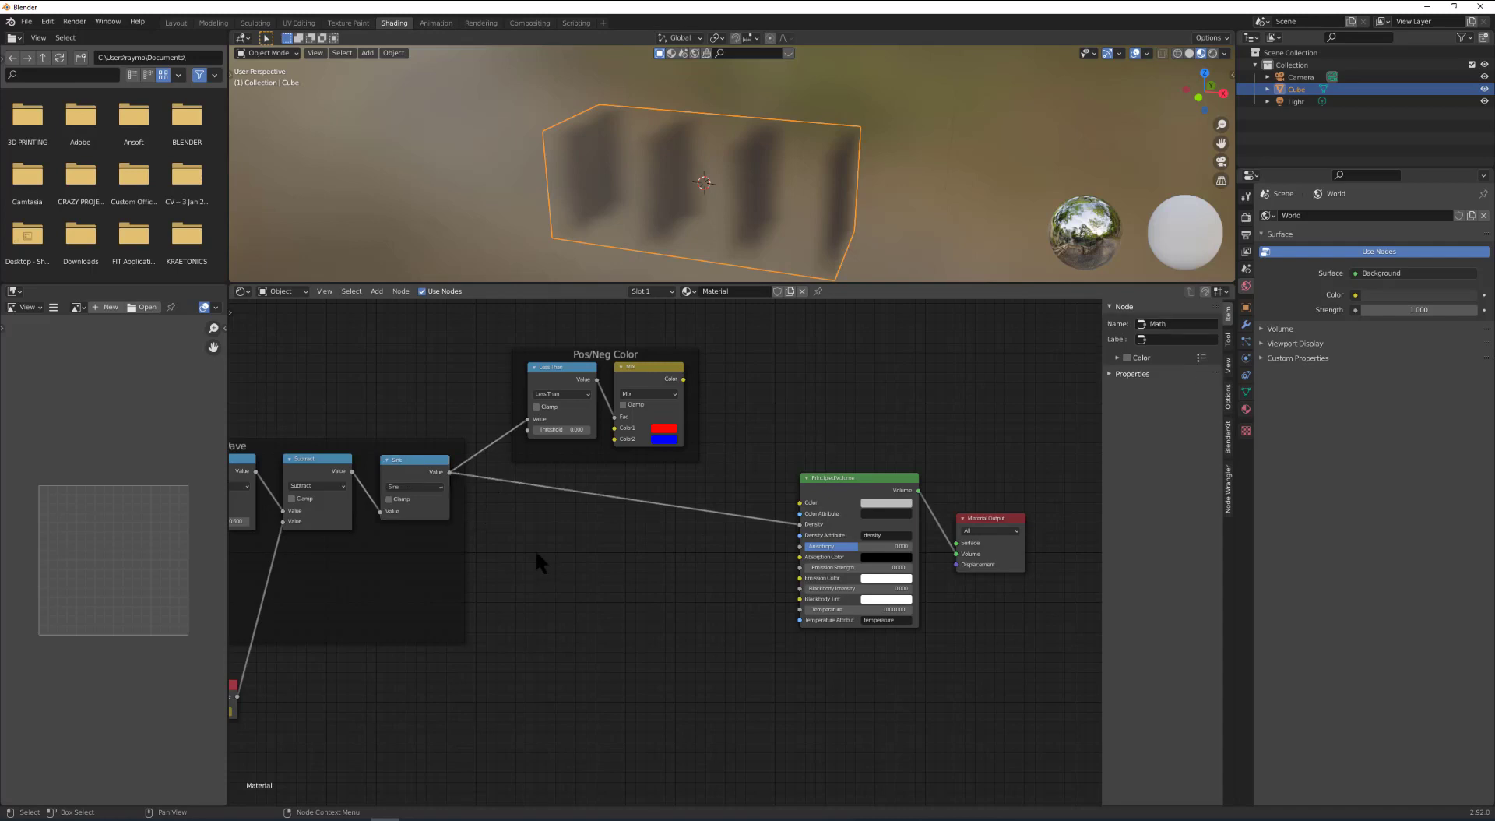
pyautogui.click(377, 292)
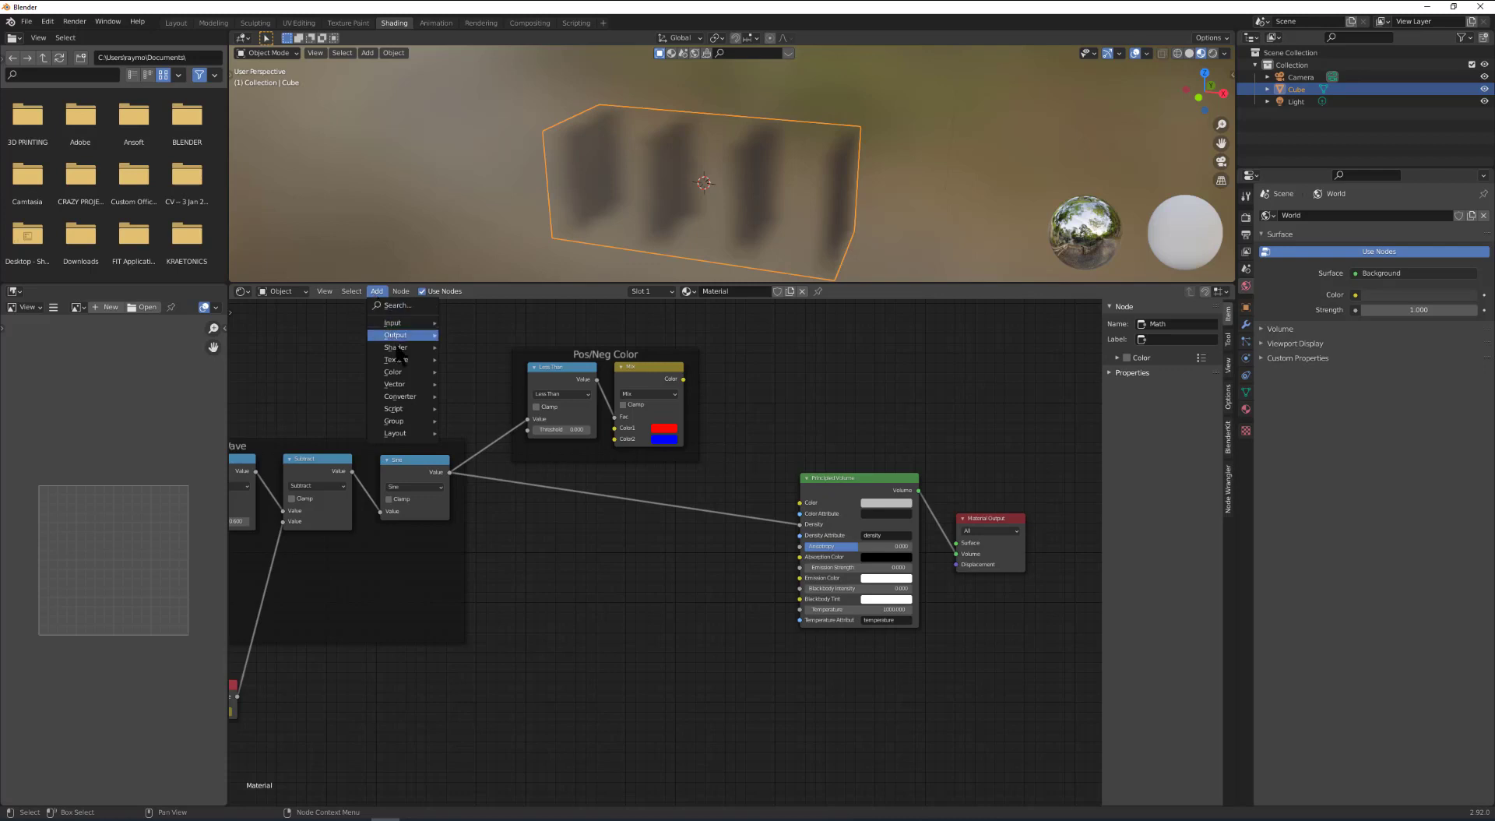
pyautogui.moveTo(405, 397)
pyautogui.click(464, 489)
pyautogui.click(549, 577)
pyautogui.click(550, 577)
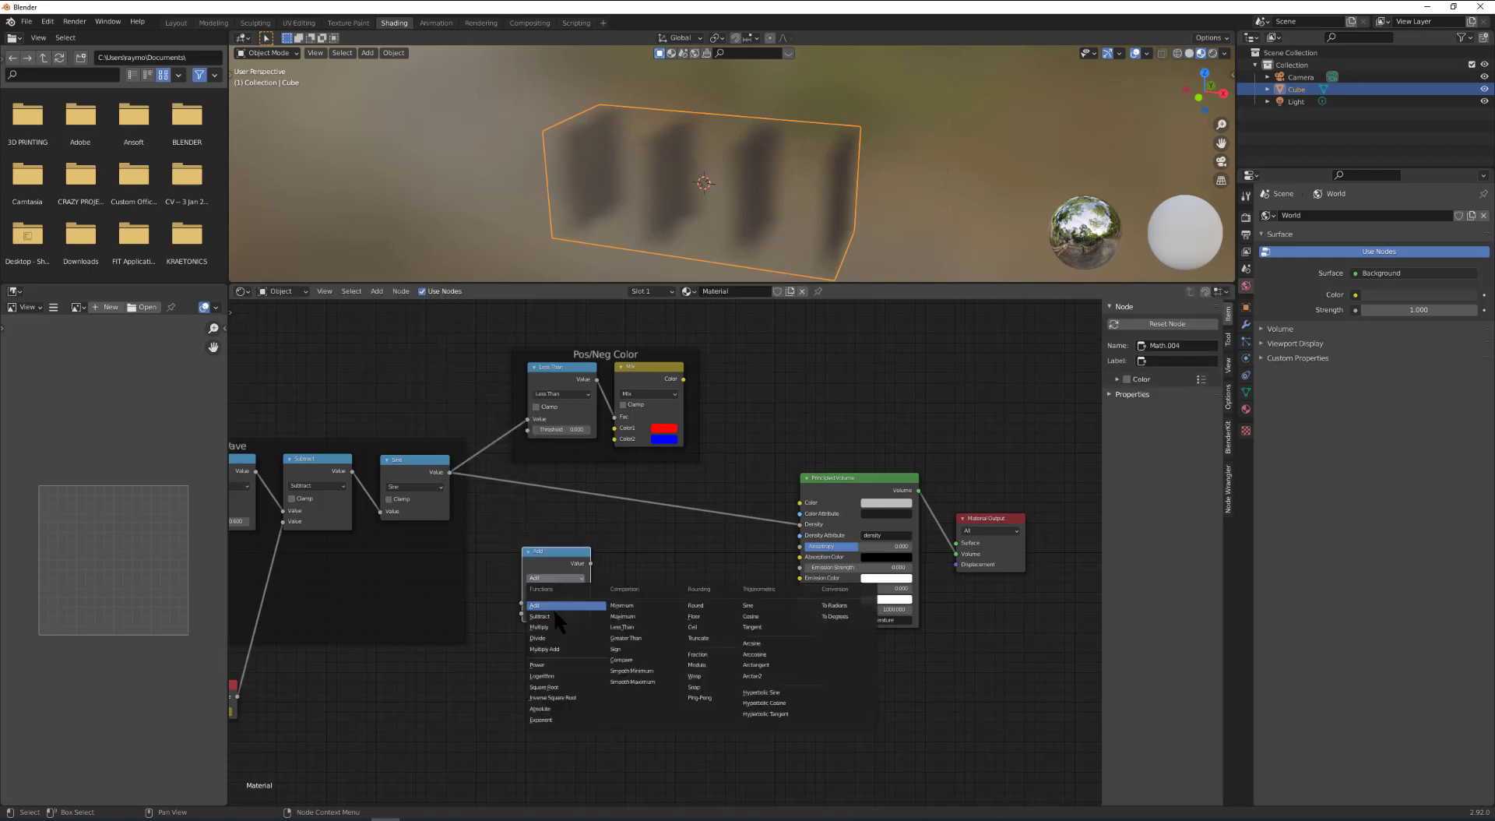
pyautogui.click(551, 710)
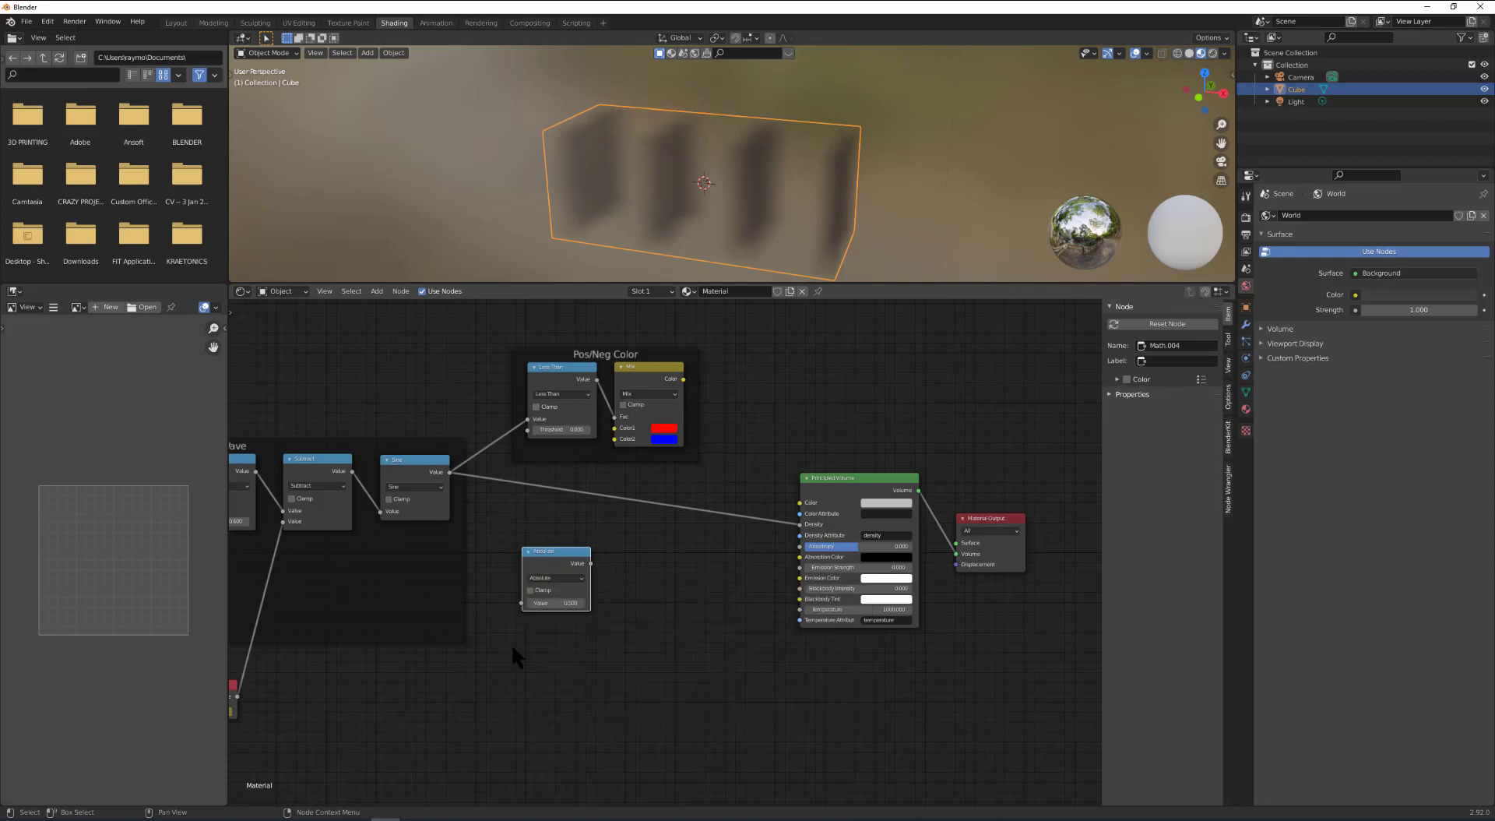
pyautogui.click(450, 475)
pyautogui.moveTo(450, 472); pyautogui.dragTo(522, 603)
pyautogui.moveTo(592, 563); pyautogui.dragTo(801, 527)
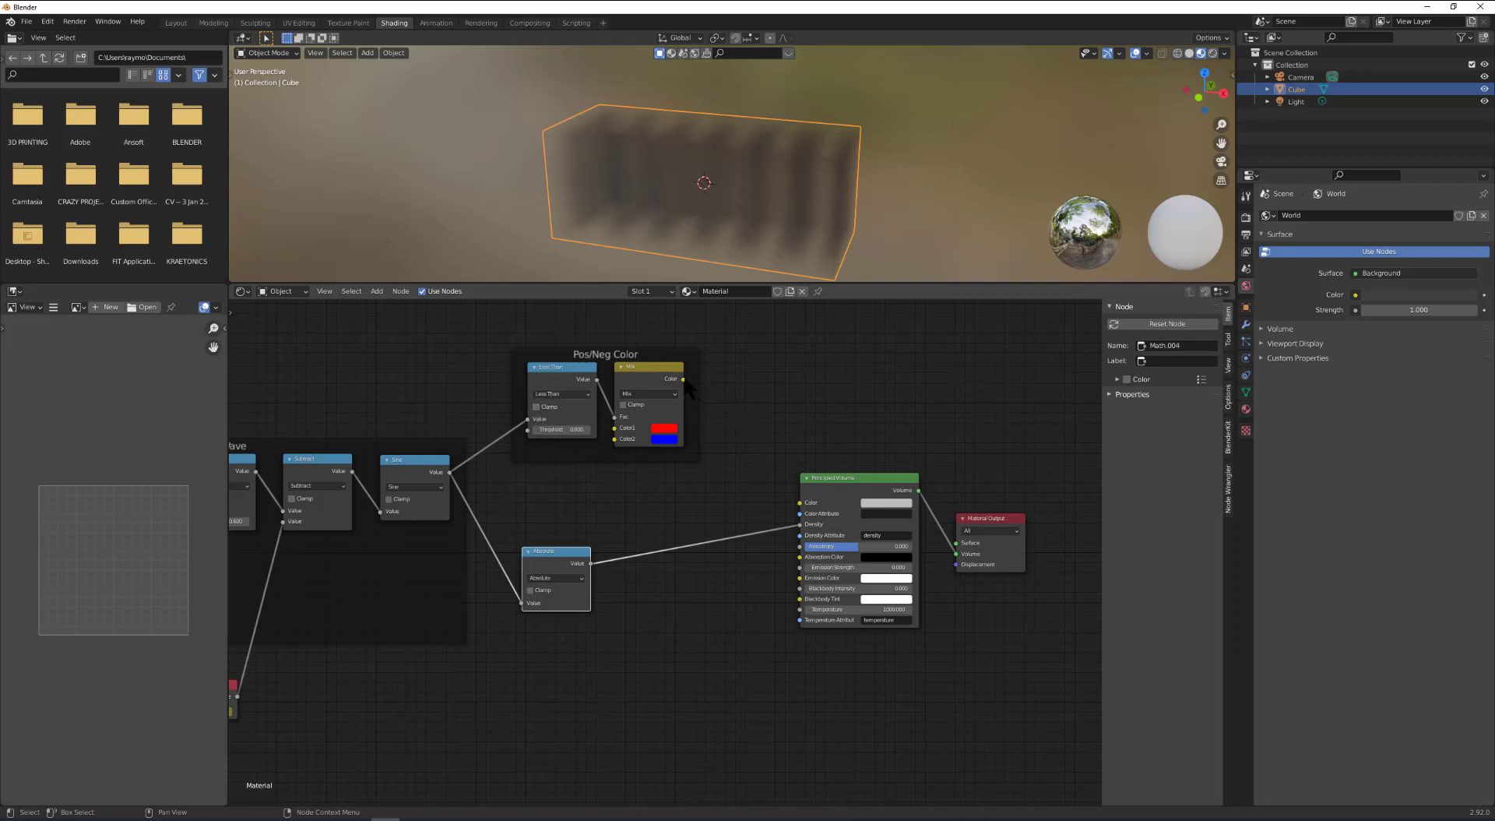
# Connect the Pos/Neg Color Mix output to the Principled Volume Color input.
pyautogui.moveTo(684, 380); pyautogui.dragTo(804, 506)
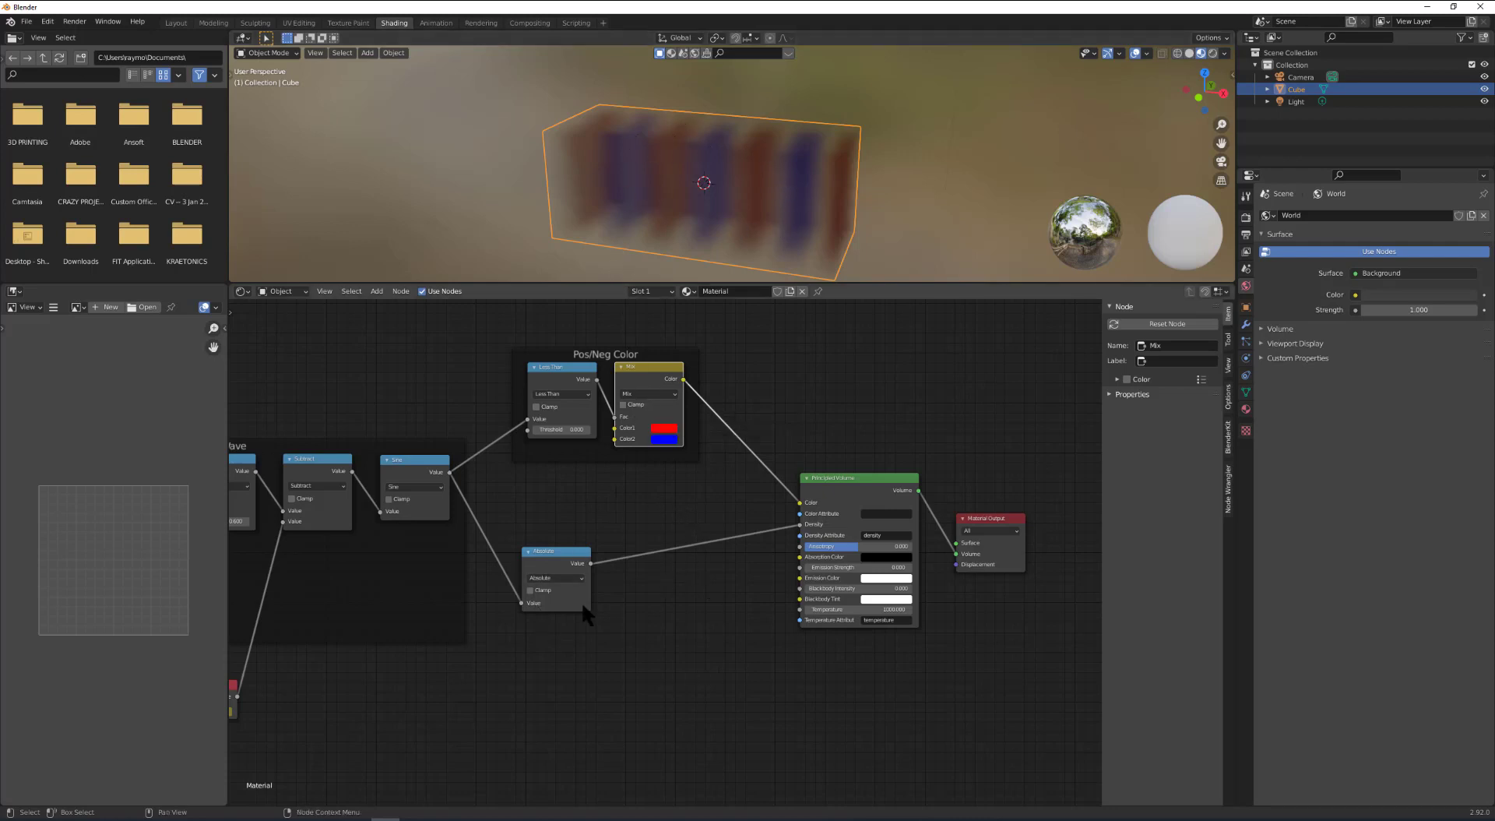
pyautogui.click(557, 558)
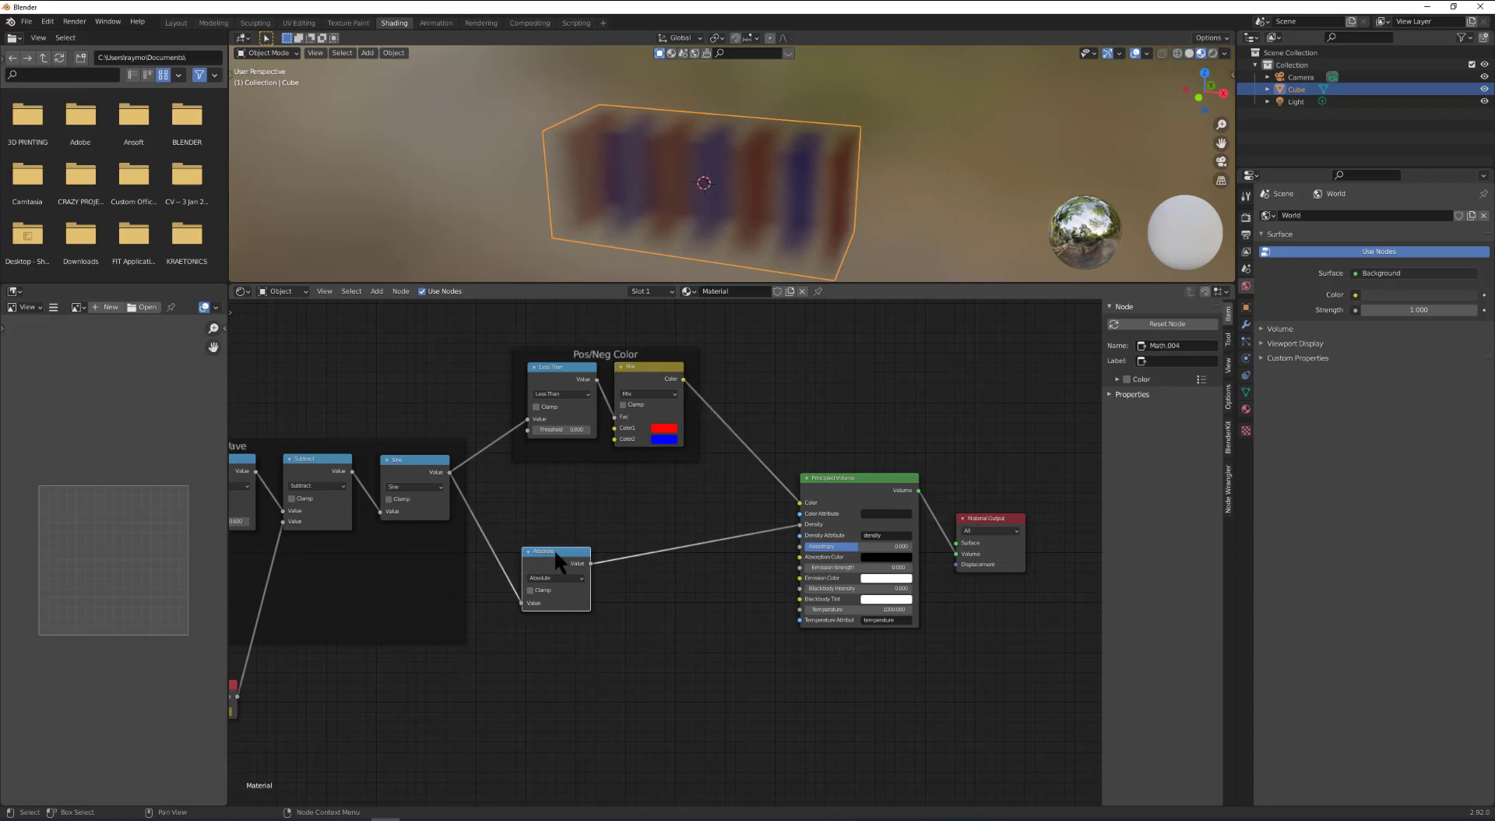
pyautogui.click(377, 291)
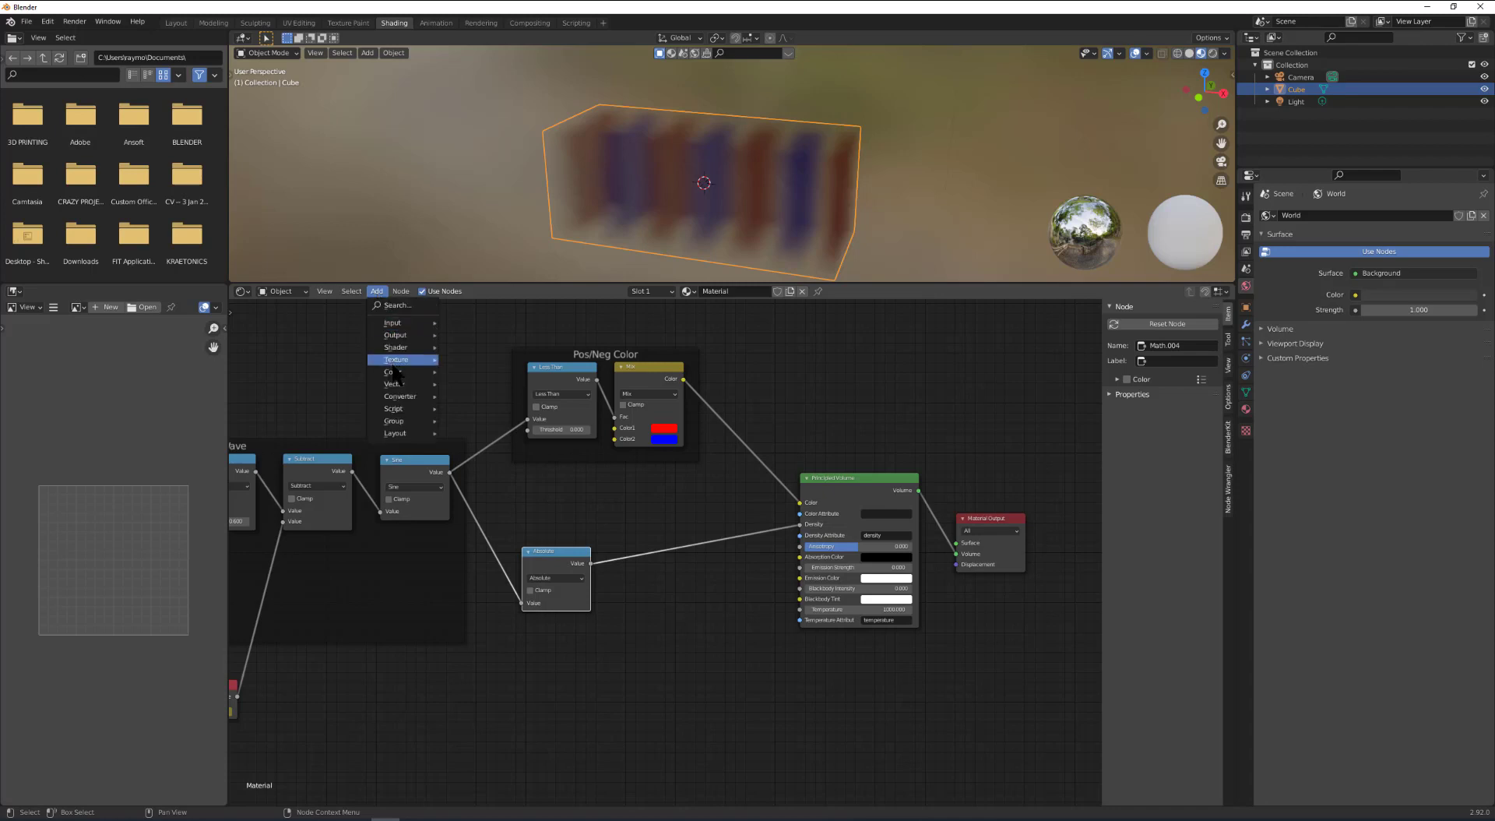
# Insert a Math node set to Power between the Absolute node and the volume Density.
pyautogui.moveTo(420, 399)
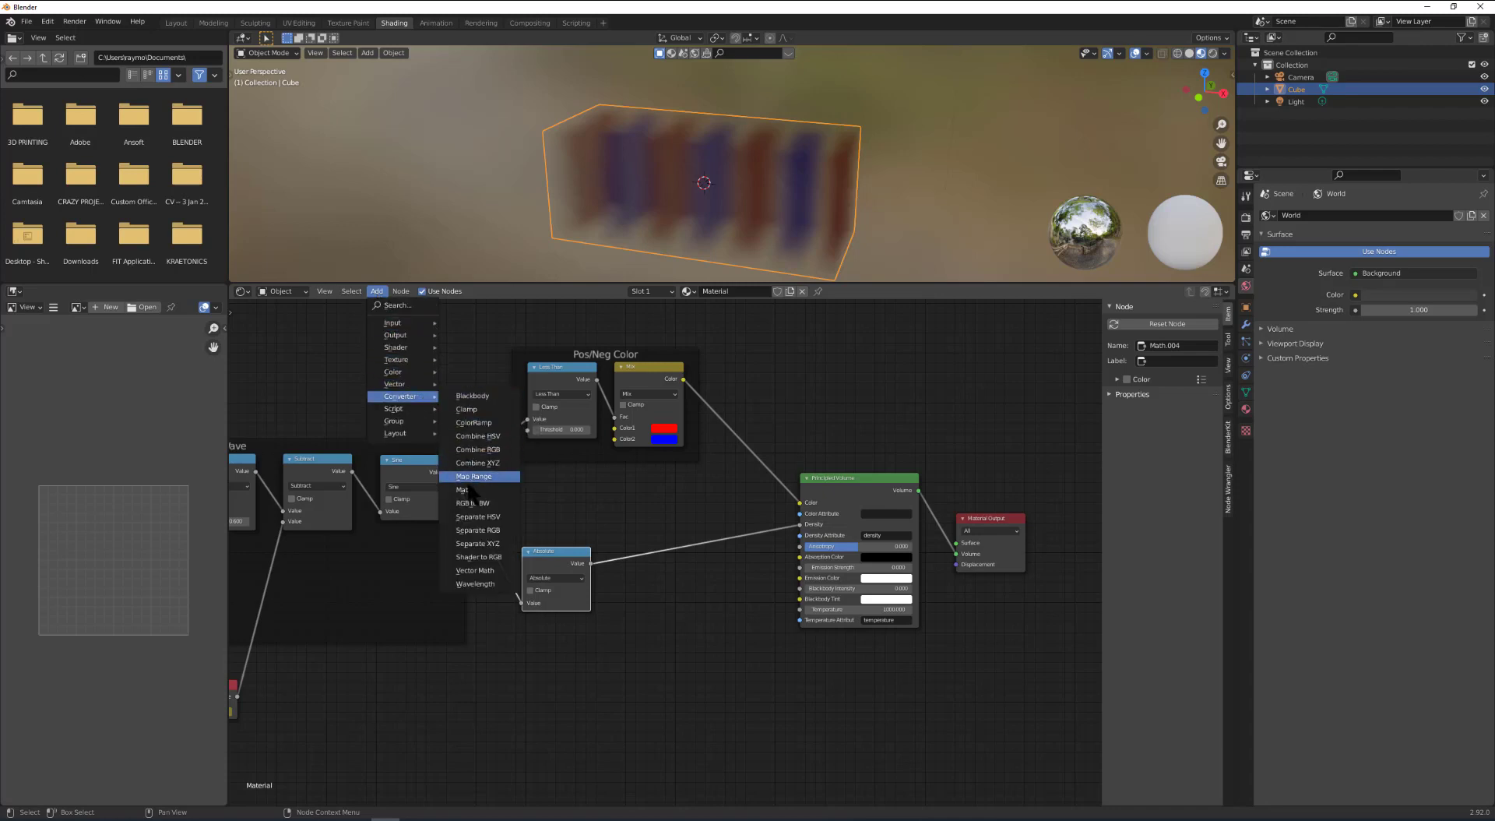
pyautogui.click(466, 490)
pyautogui.click(596, 542)
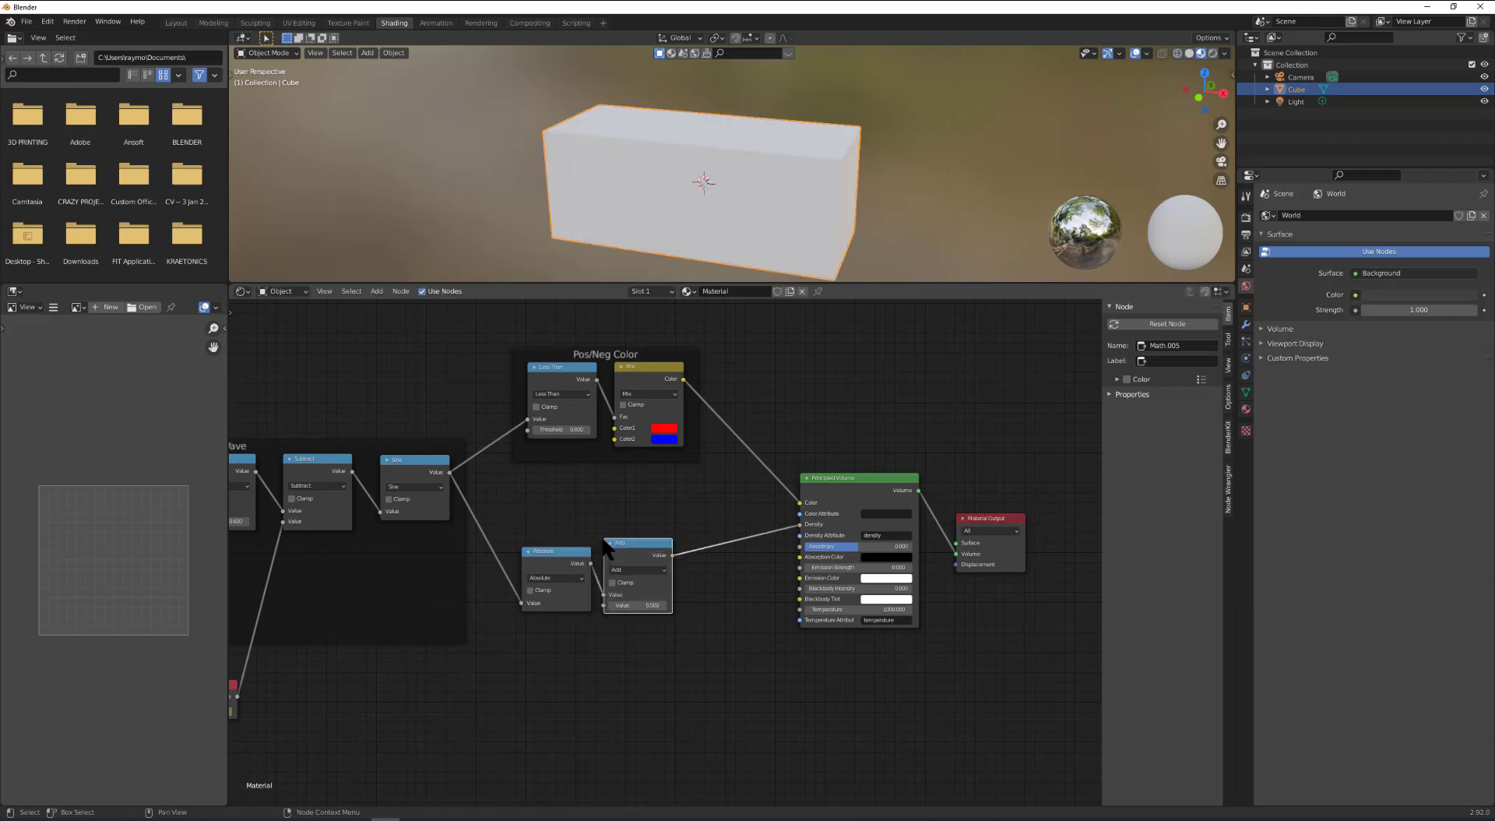
pyautogui.click(666, 568)
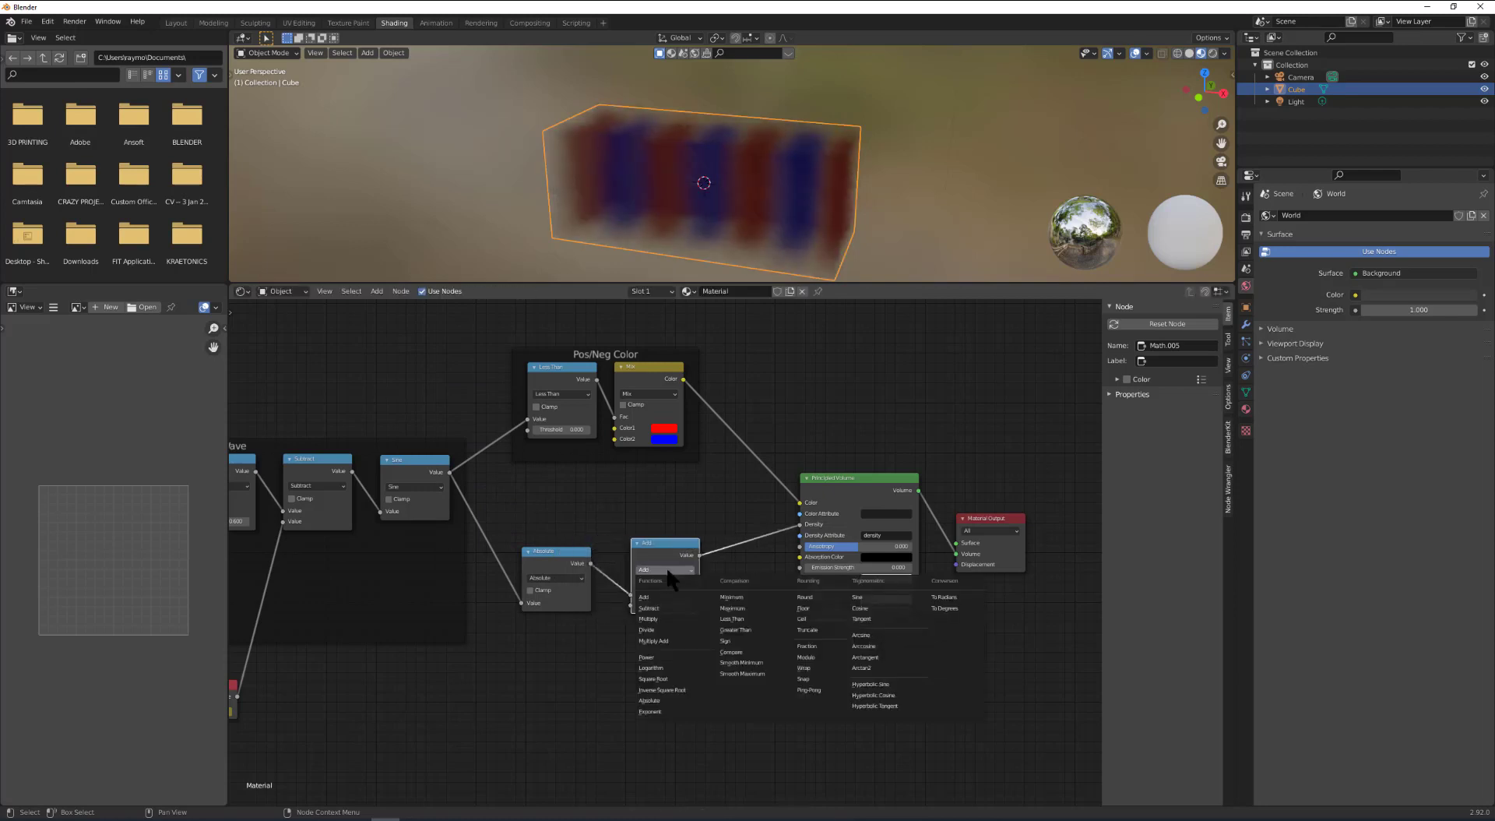
pyautogui.click(652, 657)
pyautogui.moveTo(655, 540); pyautogui.dragTo(636, 549)
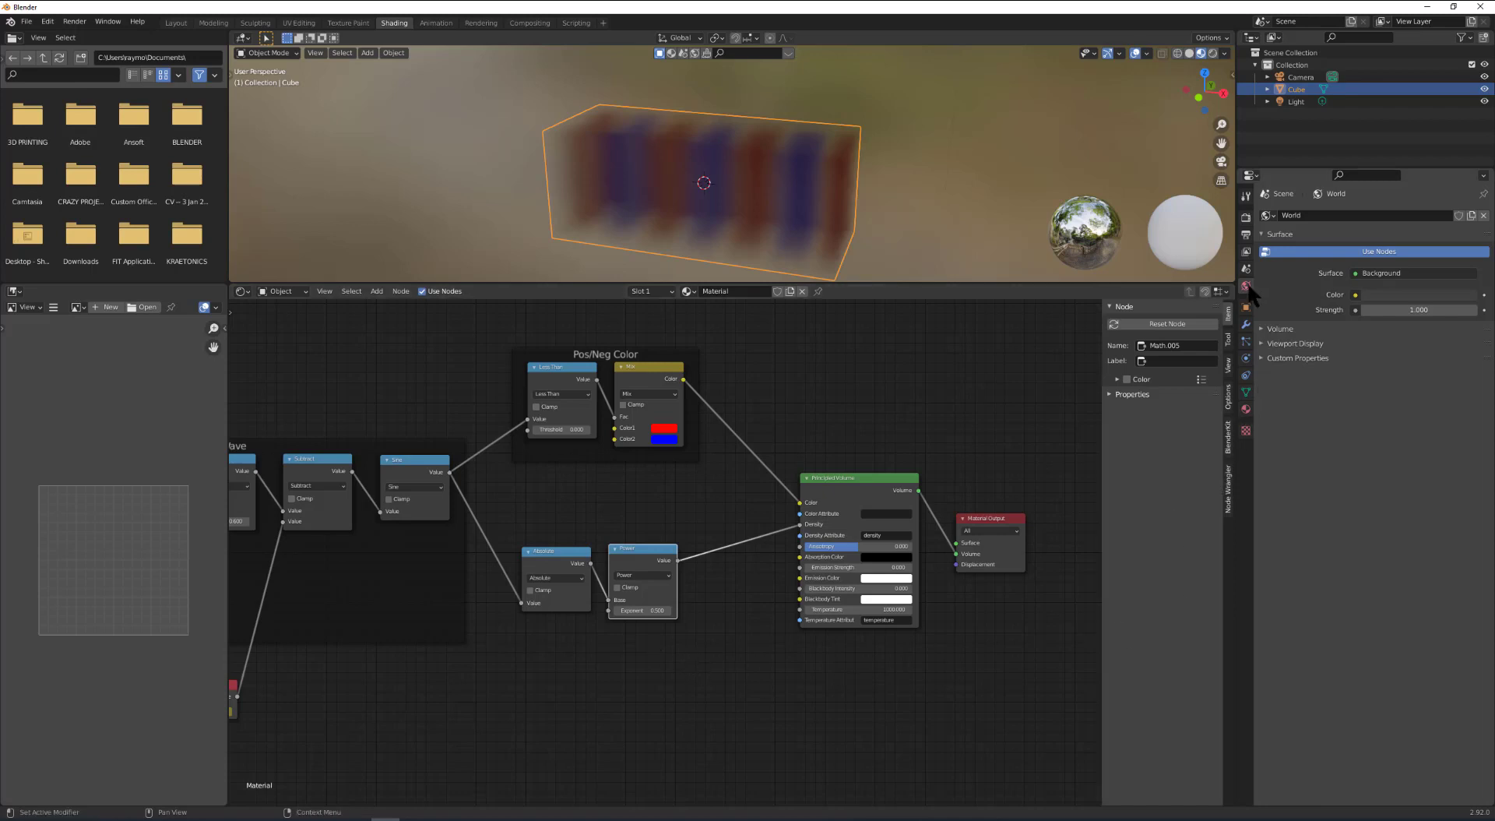
# Brighten the World colour to white.
pyautogui.click(1388, 296)
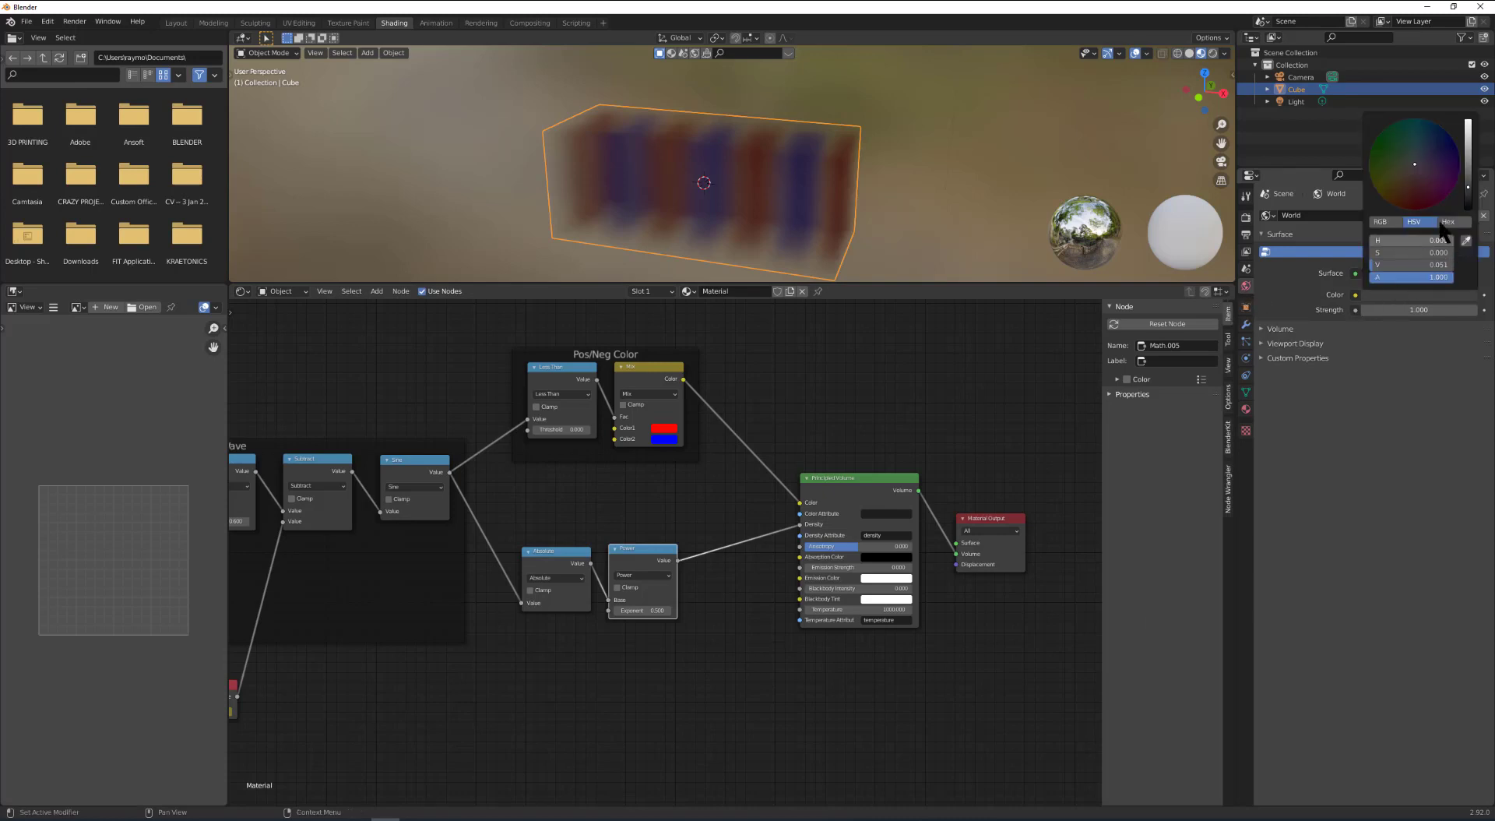
pyautogui.moveTo(1467, 199); pyautogui.dragTo(1467, 122)
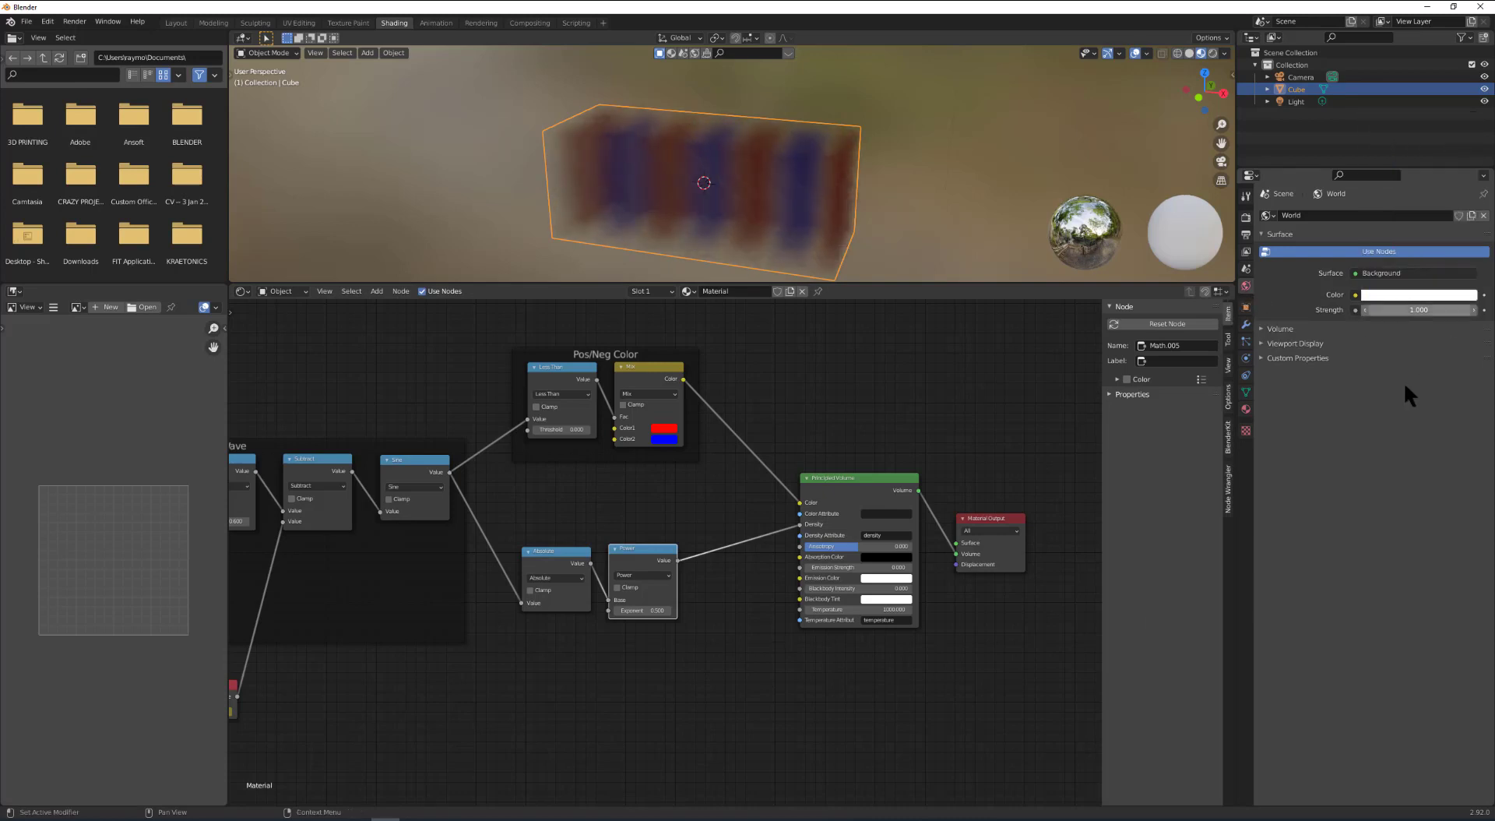
pyautogui.click(1246, 406)
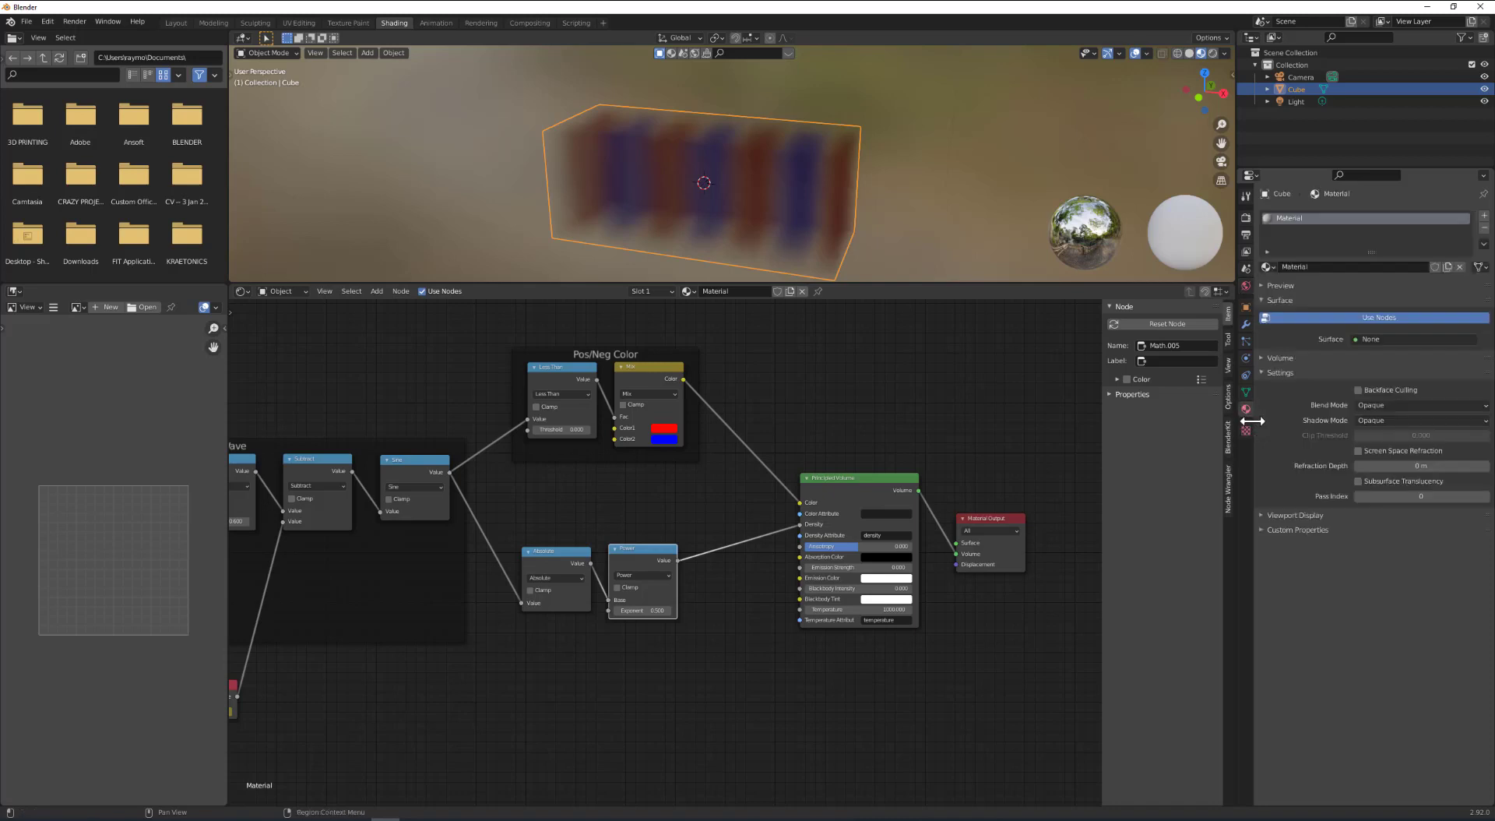
# Set the Color Management View Transform to Standard and preview in Rendered shading.
pyautogui.click(1246, 219)
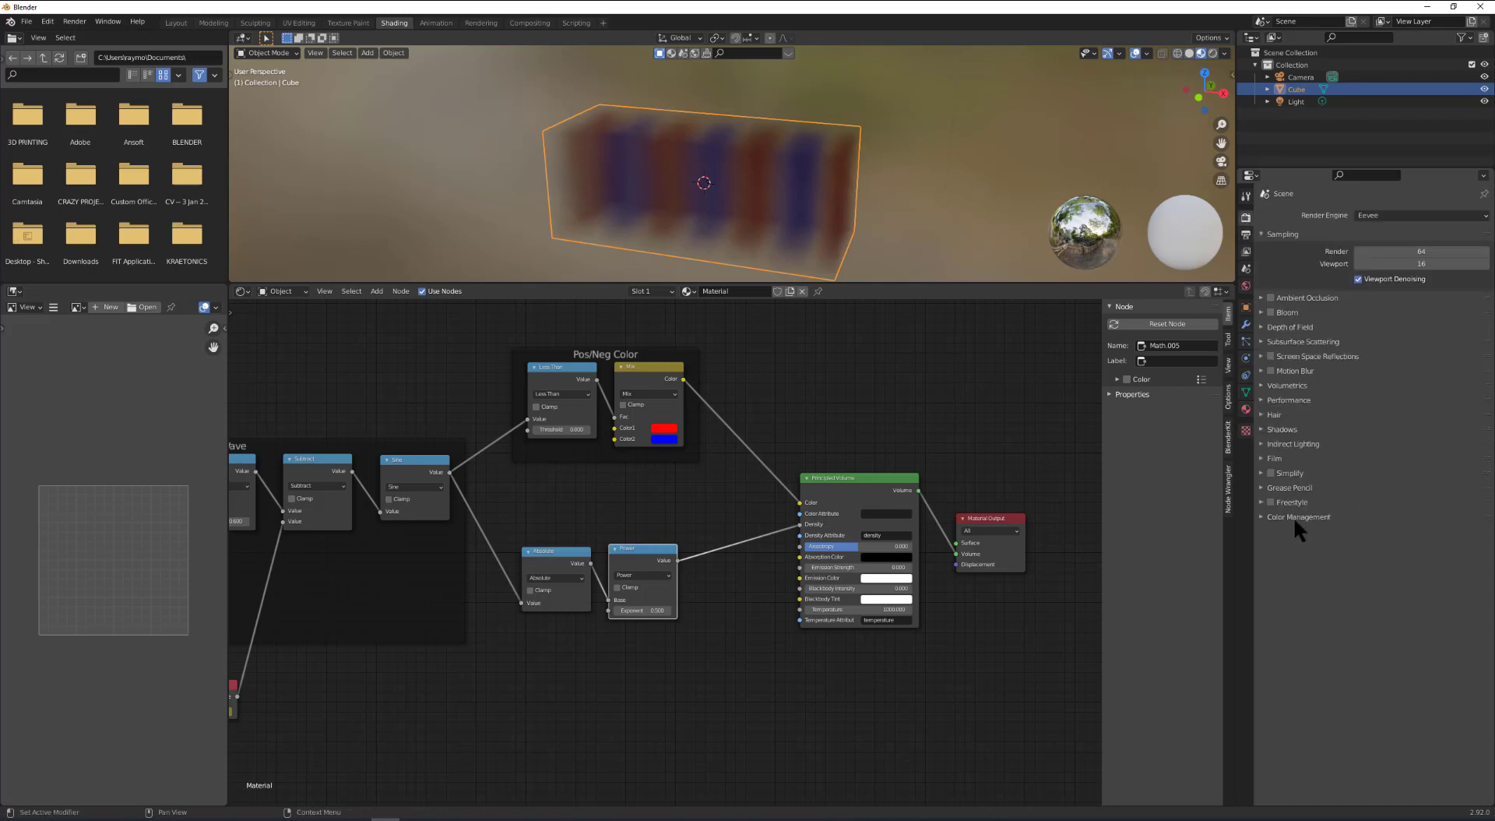
pyautogui.click(1264, 518)
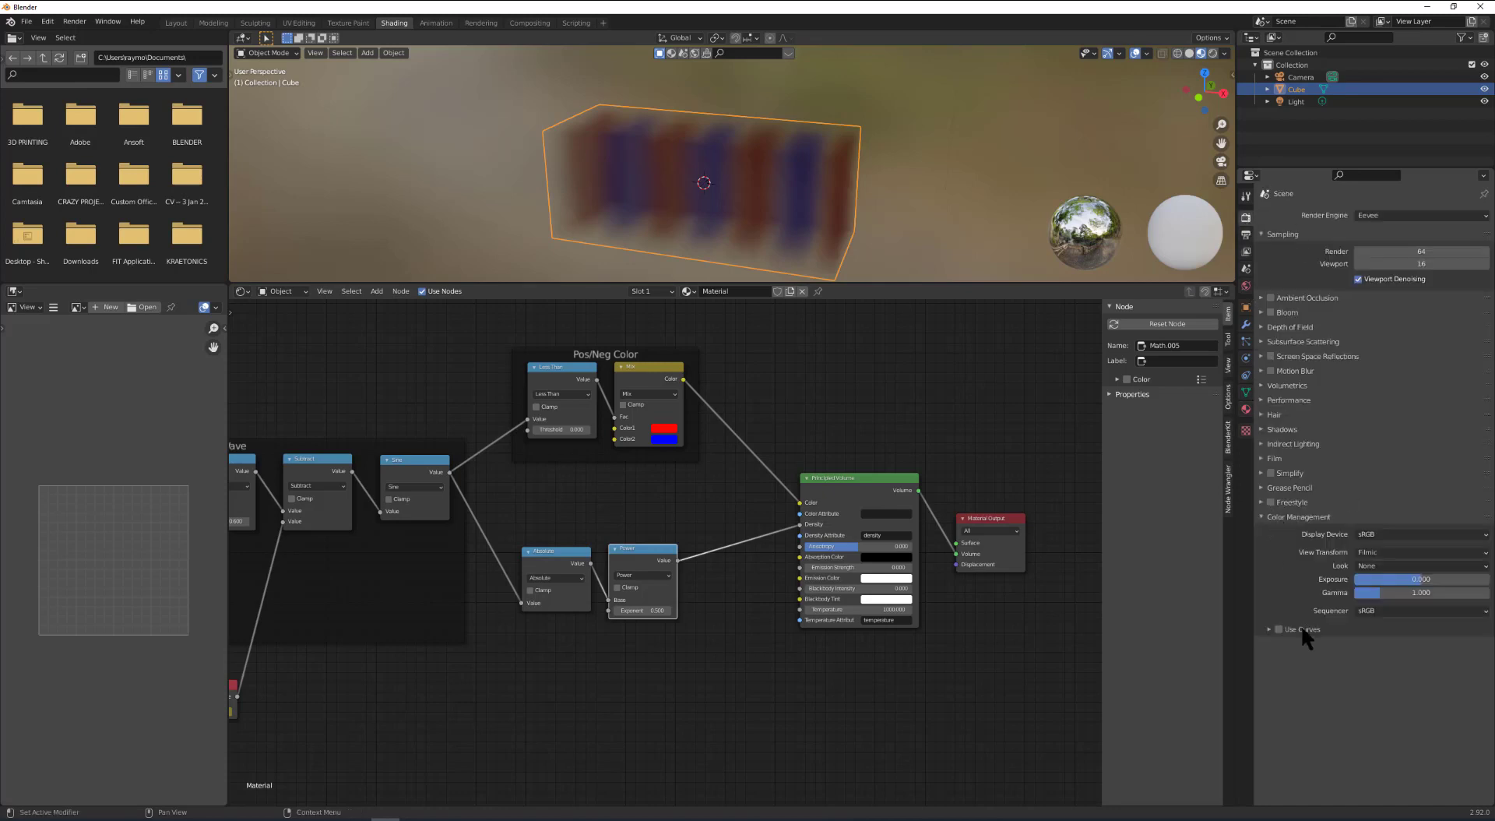
pyautogui.click(1363, 552)
pyautogui.click(1367, 559)
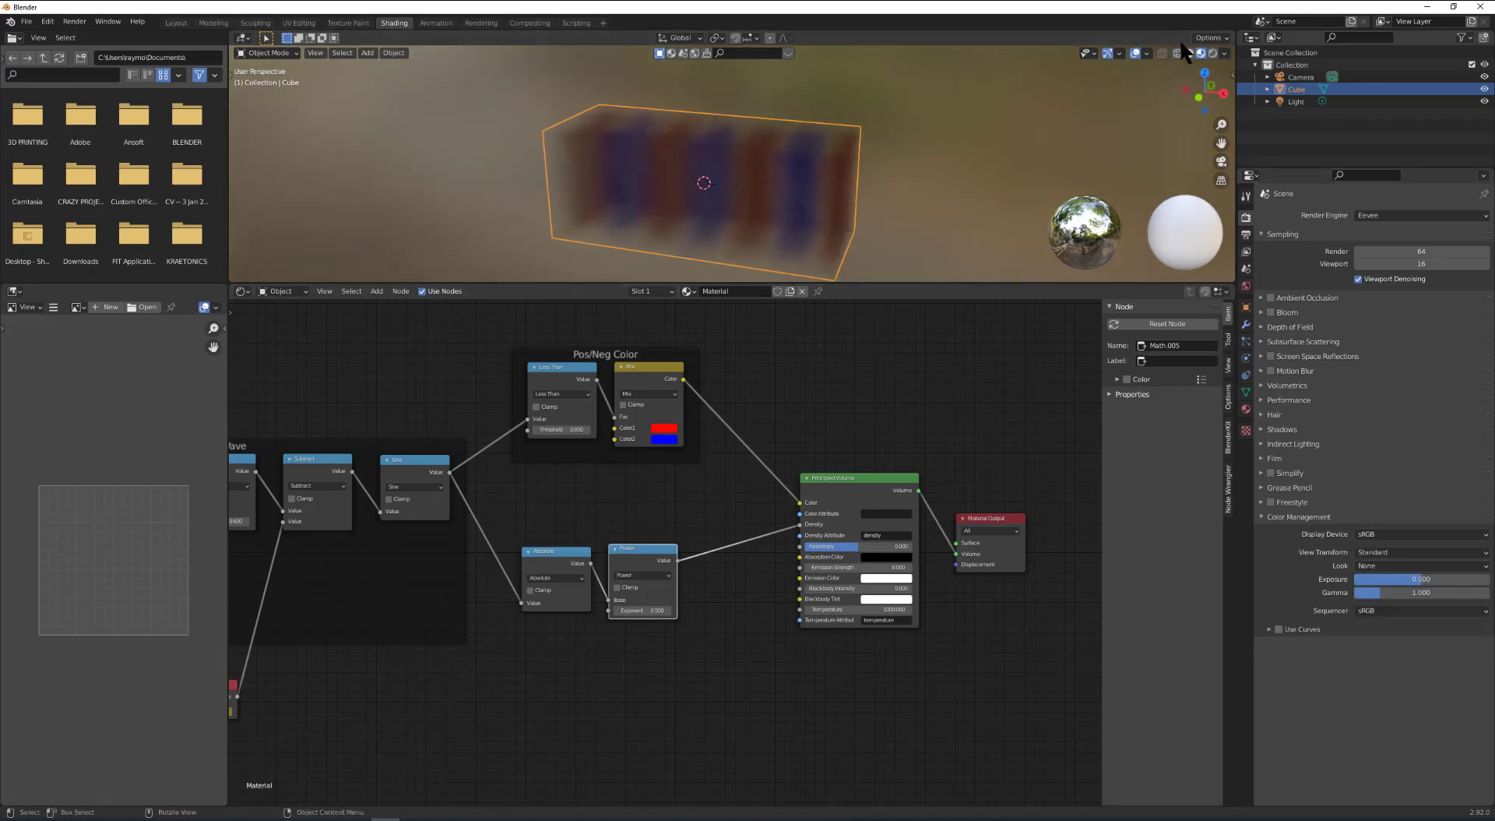
pyautogui.click(1212, 52)
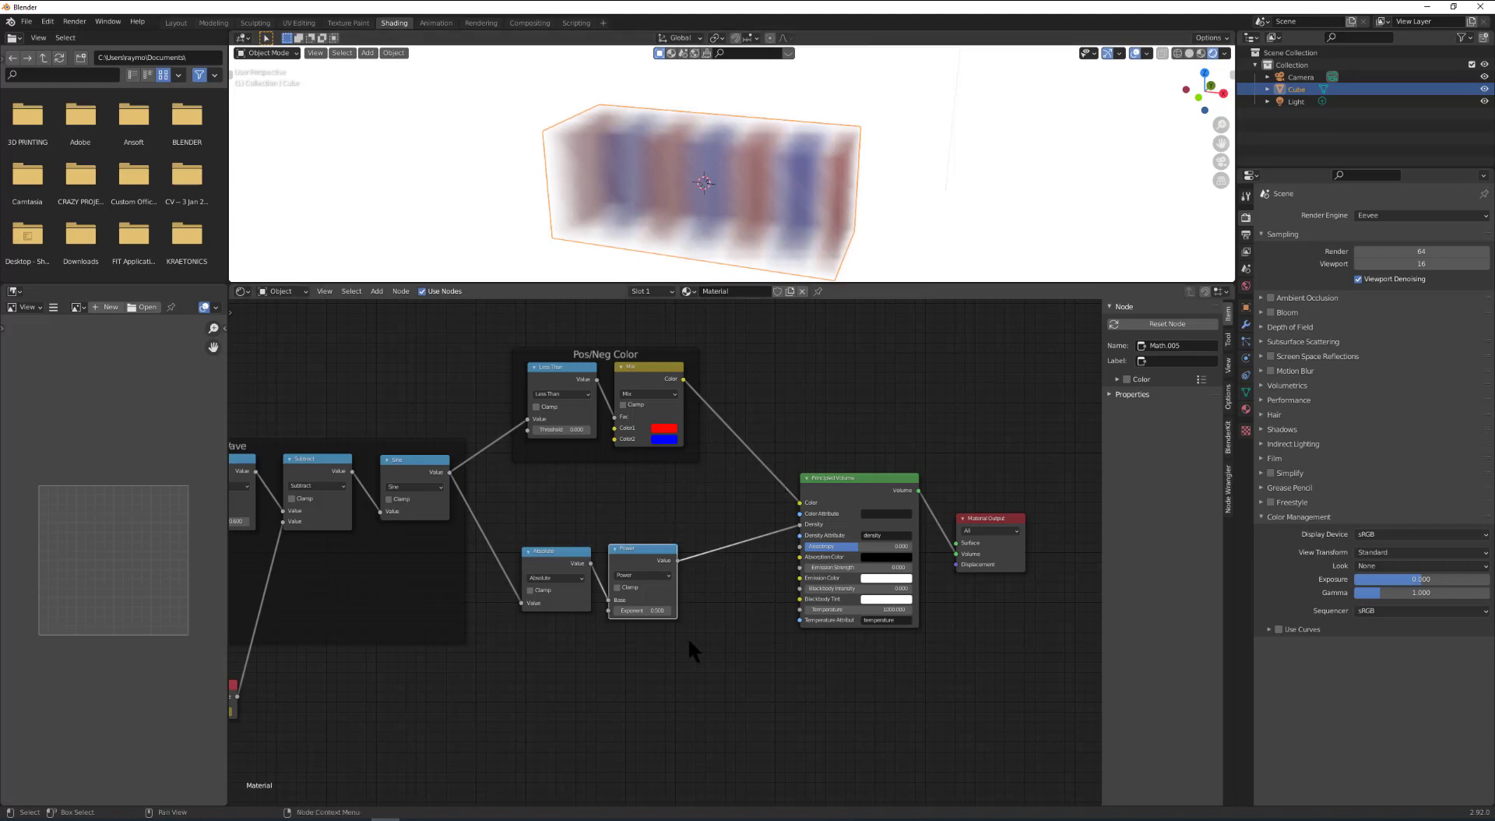
# Try Power exponents of 0.5 and 2, then settle on an exponent of 1.
pyautogui.click(652, 611)
pyautogui.write('0.5')
pyautogui.press('Return')
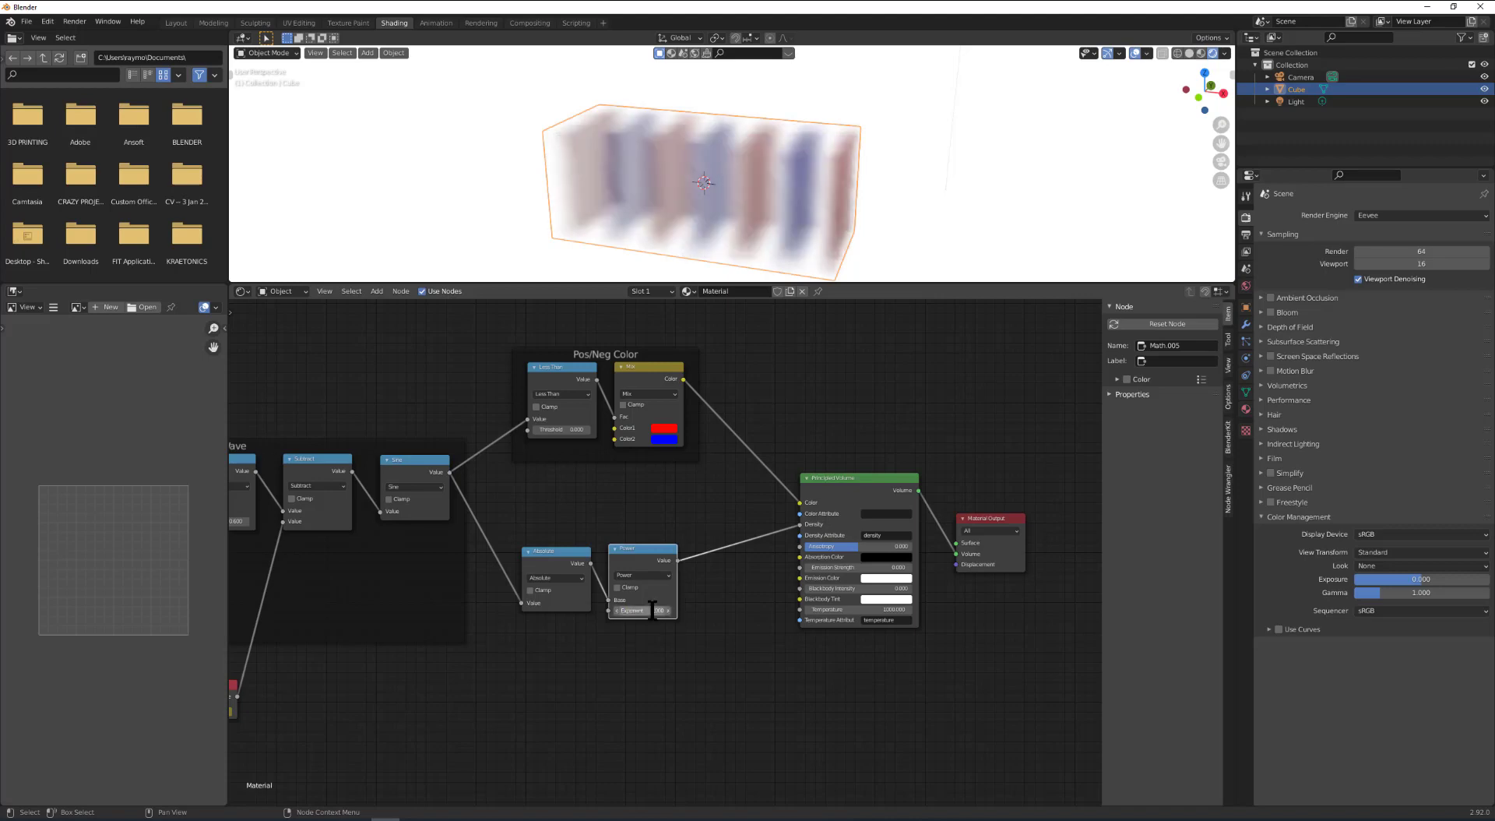
pyautogui.click(652, 611)
pyautogui.write('2')
pyautogui.press('Return')
pyautogui.hotkey('ctrl', 'z')
pyautogui.click(652, 610)
pyautogui.write('1')
pyautogui.press('Return')
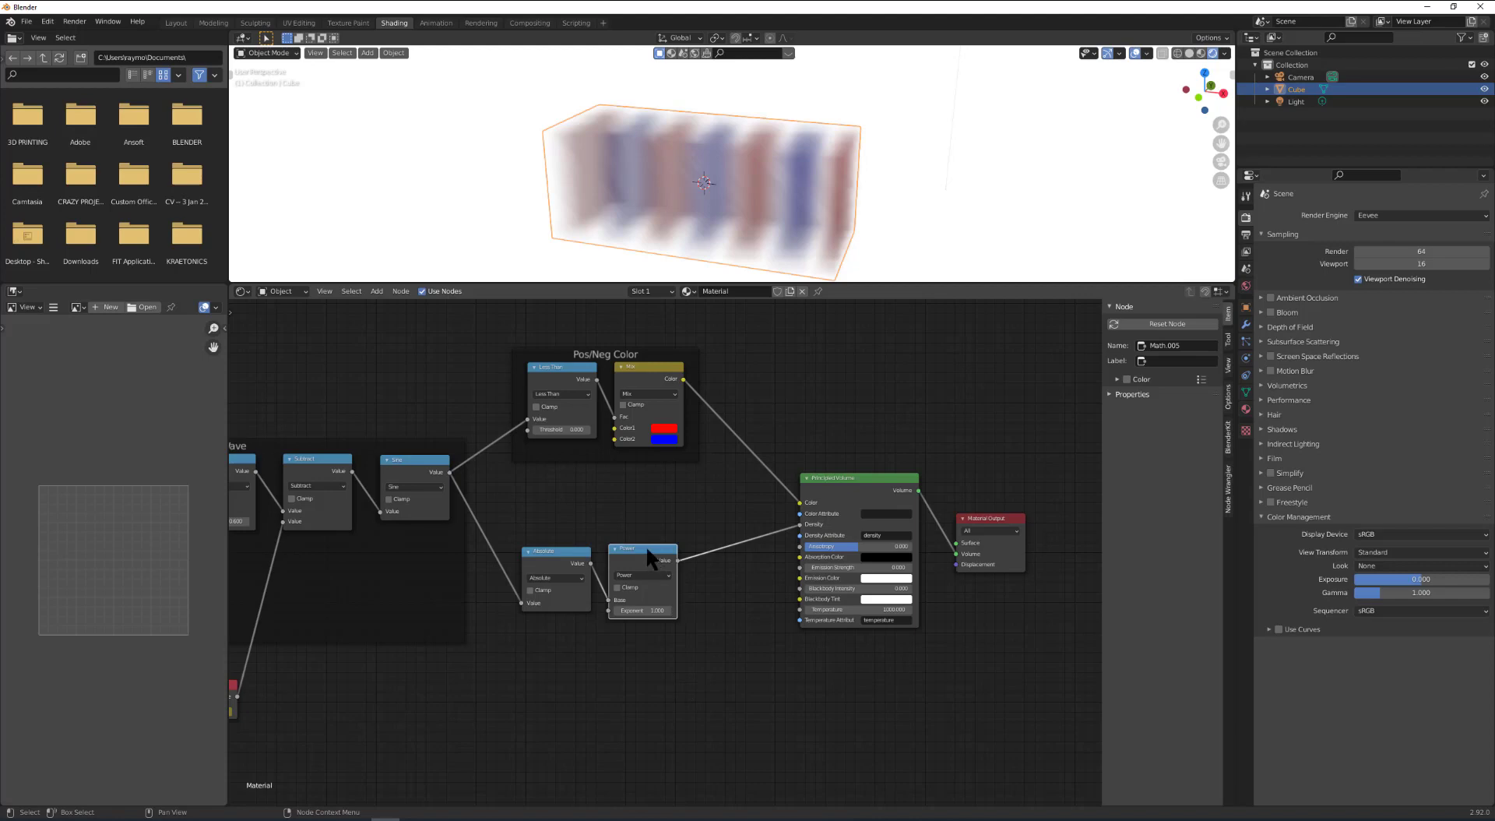
# Duplicate the Power node into a Multiply node placed before Principled Volume.
pyautogui.hotkey('shift', 'd')
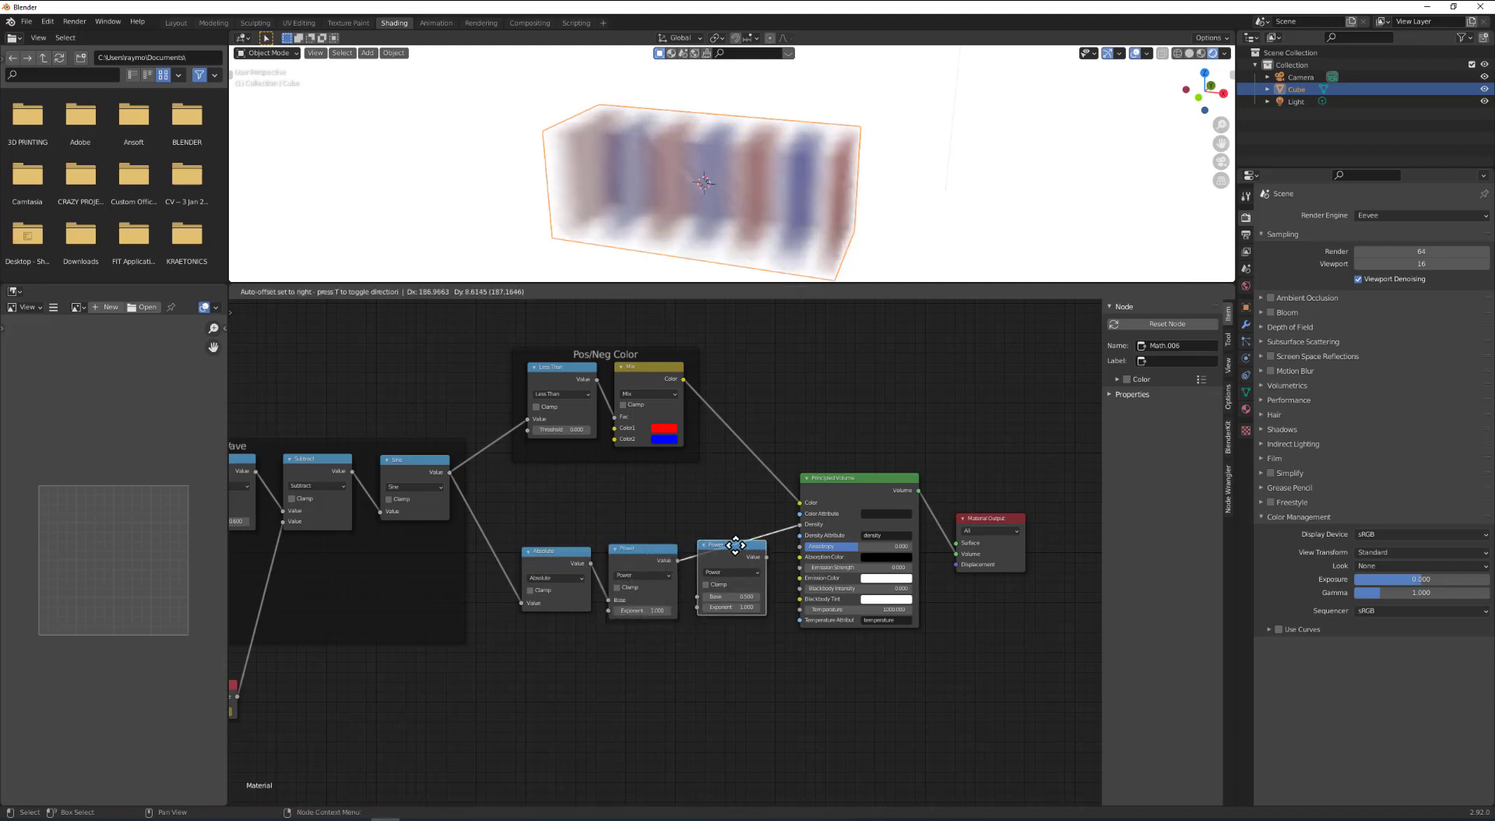
pyautogui.click(731, 555)
pyautogui.click(741, 573)
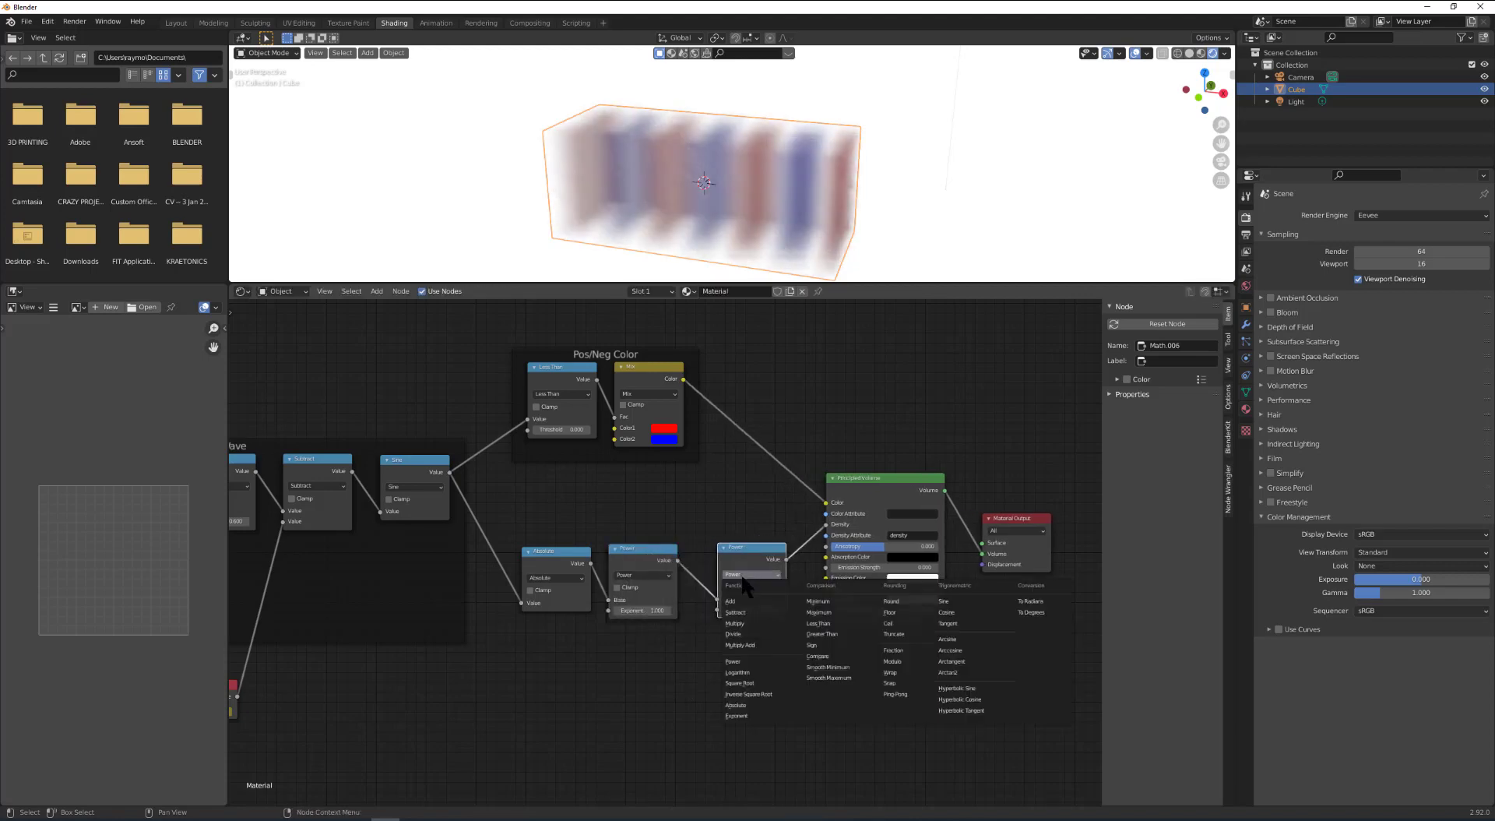
pyautogui.click(736, 623)
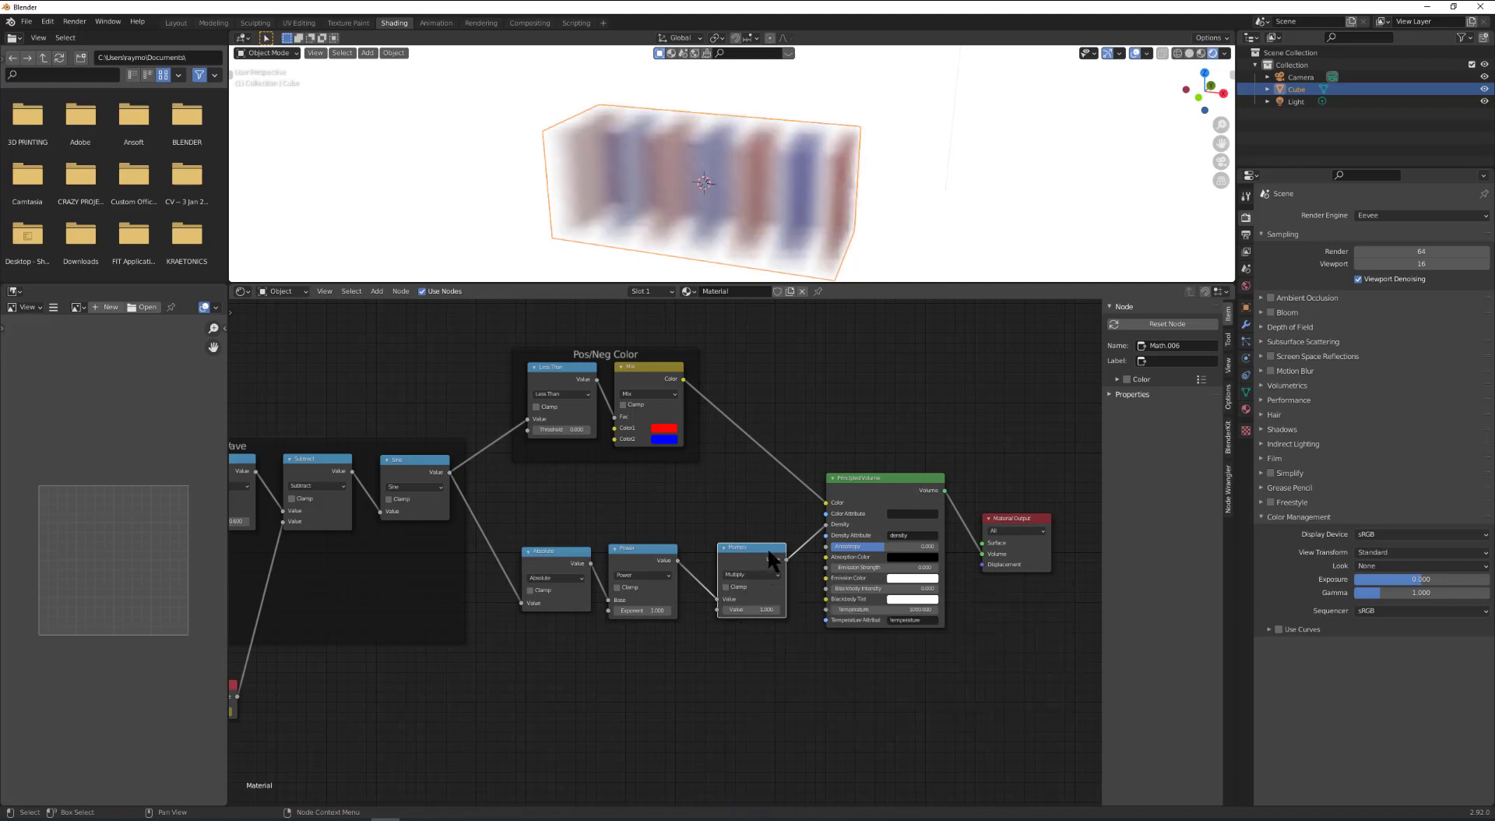
pyautogui.moveTo(768, 547); pyautogui.dragTo(748, 552)
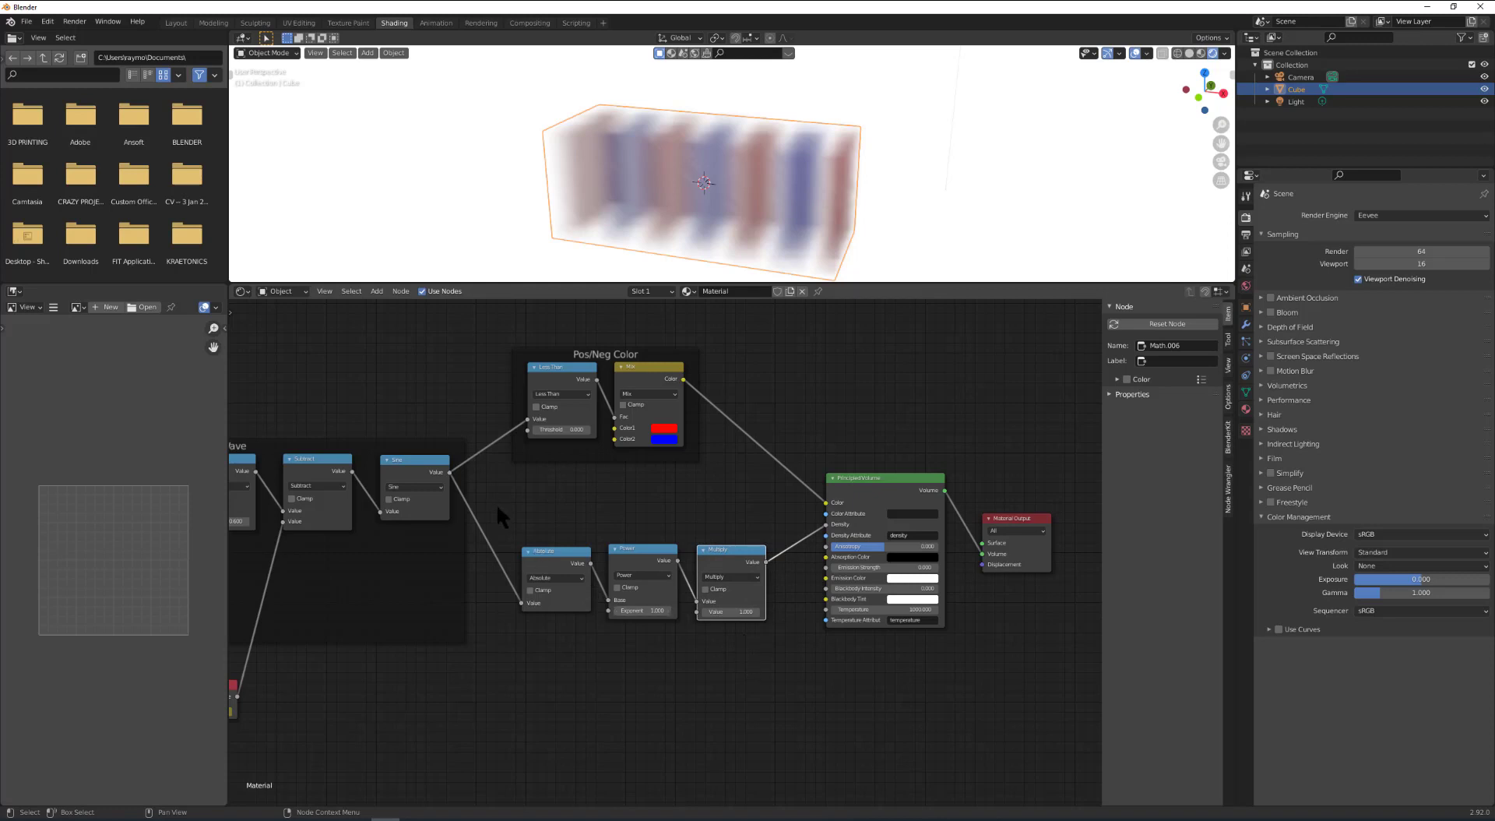
# Frame the Absolute, Power and Multiply nodes with the label 'Scale Amplitude'.
pyautogui.moveTo(499, 508); pyautogui.dragTo(787, 677)
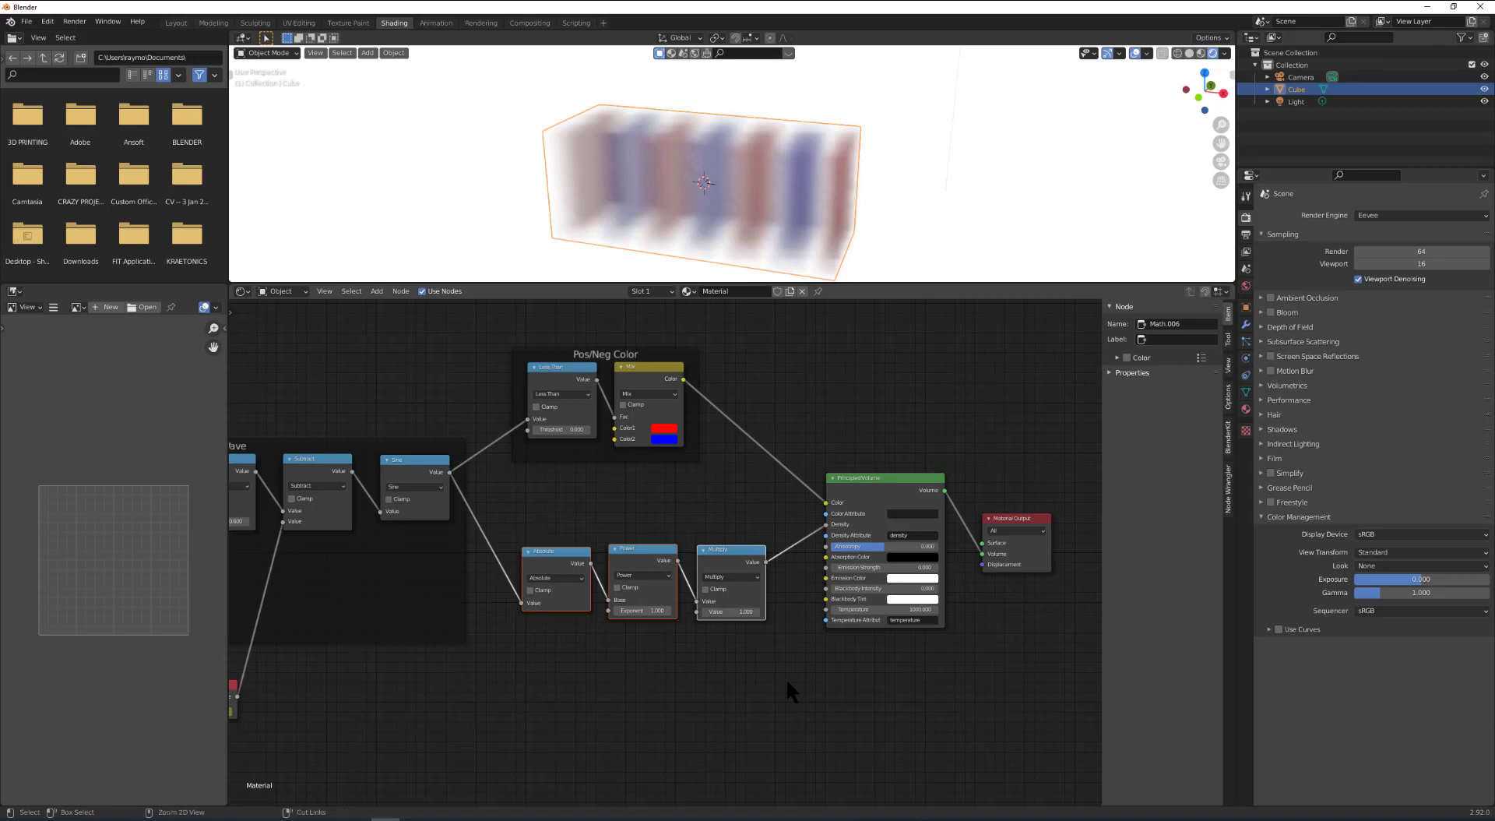
pyautogui.hotkey('ctrl', 'j')
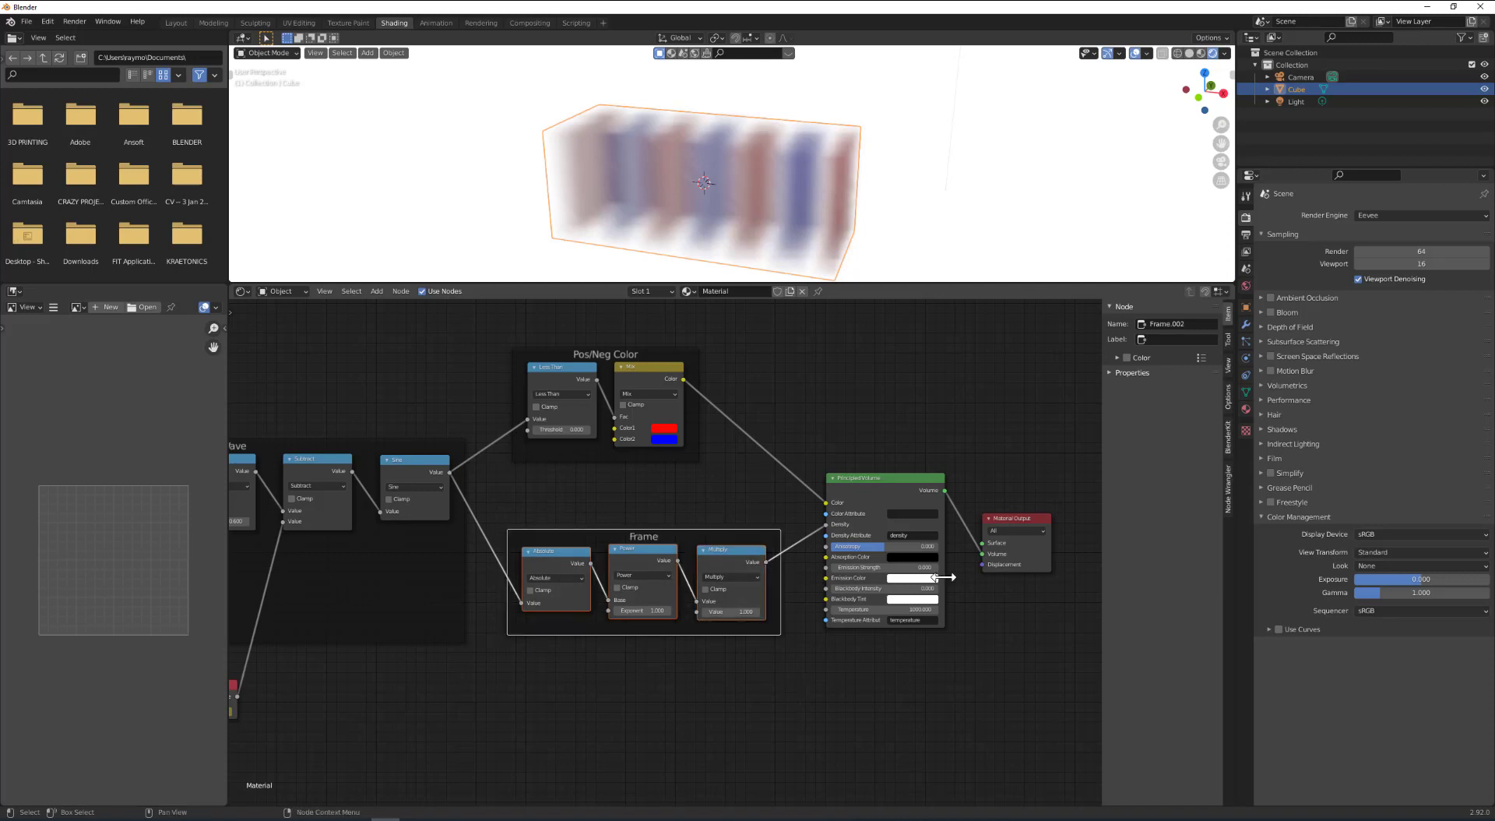
pyautogui.click(1177, 339)
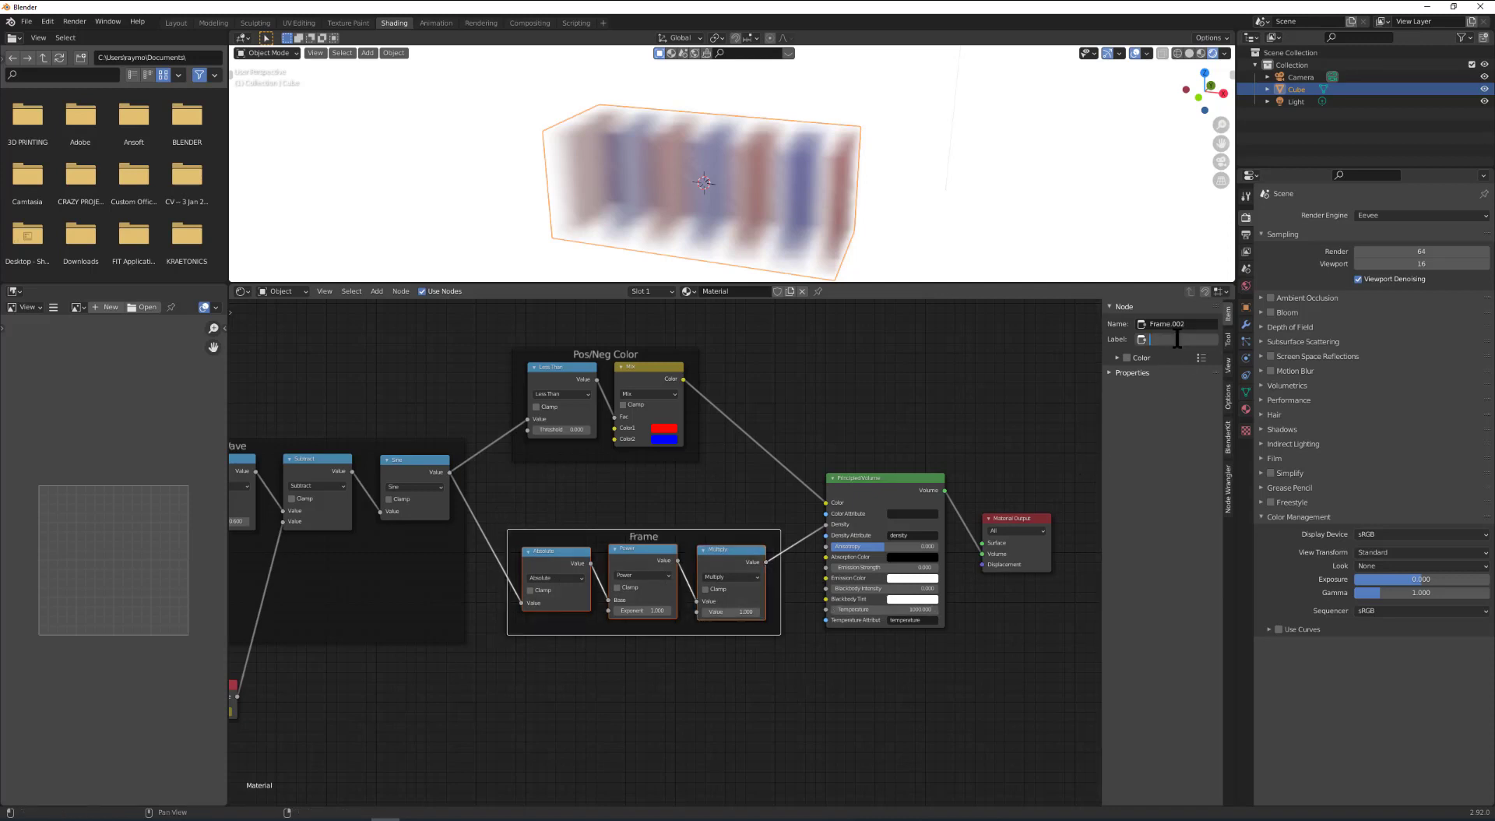
pyautogui.write('Scale Amplitude')
pyautogui.press('Return')
# Shift the Pos/Neg Color frame right and down and raise Material Output, then review the volume.
pyautogui.moveTo(615, 354); pyautogui.dragTo(654, 389)
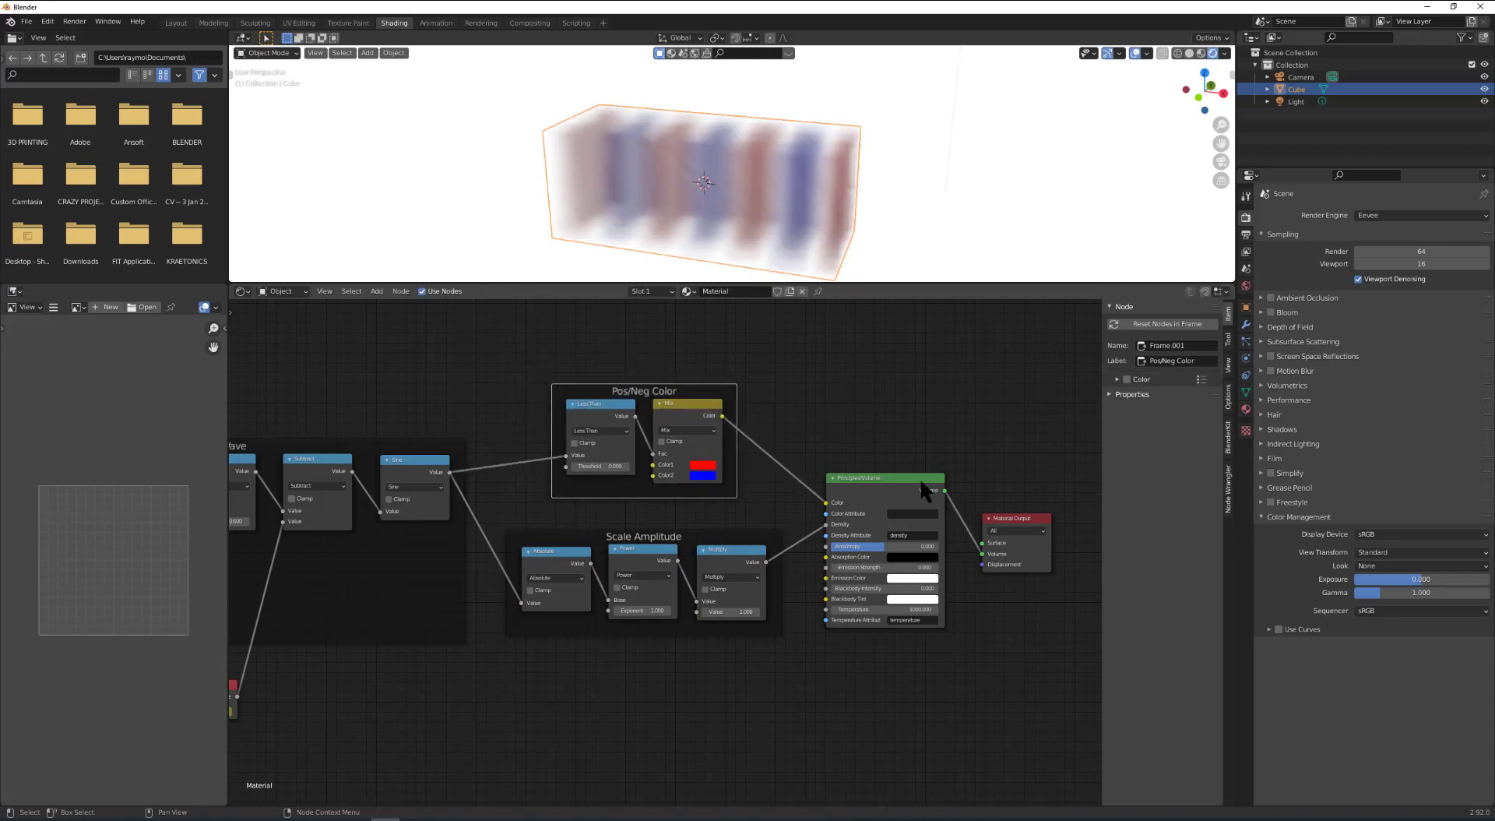
pyautogui.moveTo(923, 489); pyautogui.dragTo(924, 487)
pyautogui.moveTo(1013, 520); pyautogui.dragTo(1023, 495)
pyautogui.scroll(-2, 595, 694)
pyautogui.moveTo(601, 691); pyautogui.dragTo(714, 701, button='middle')
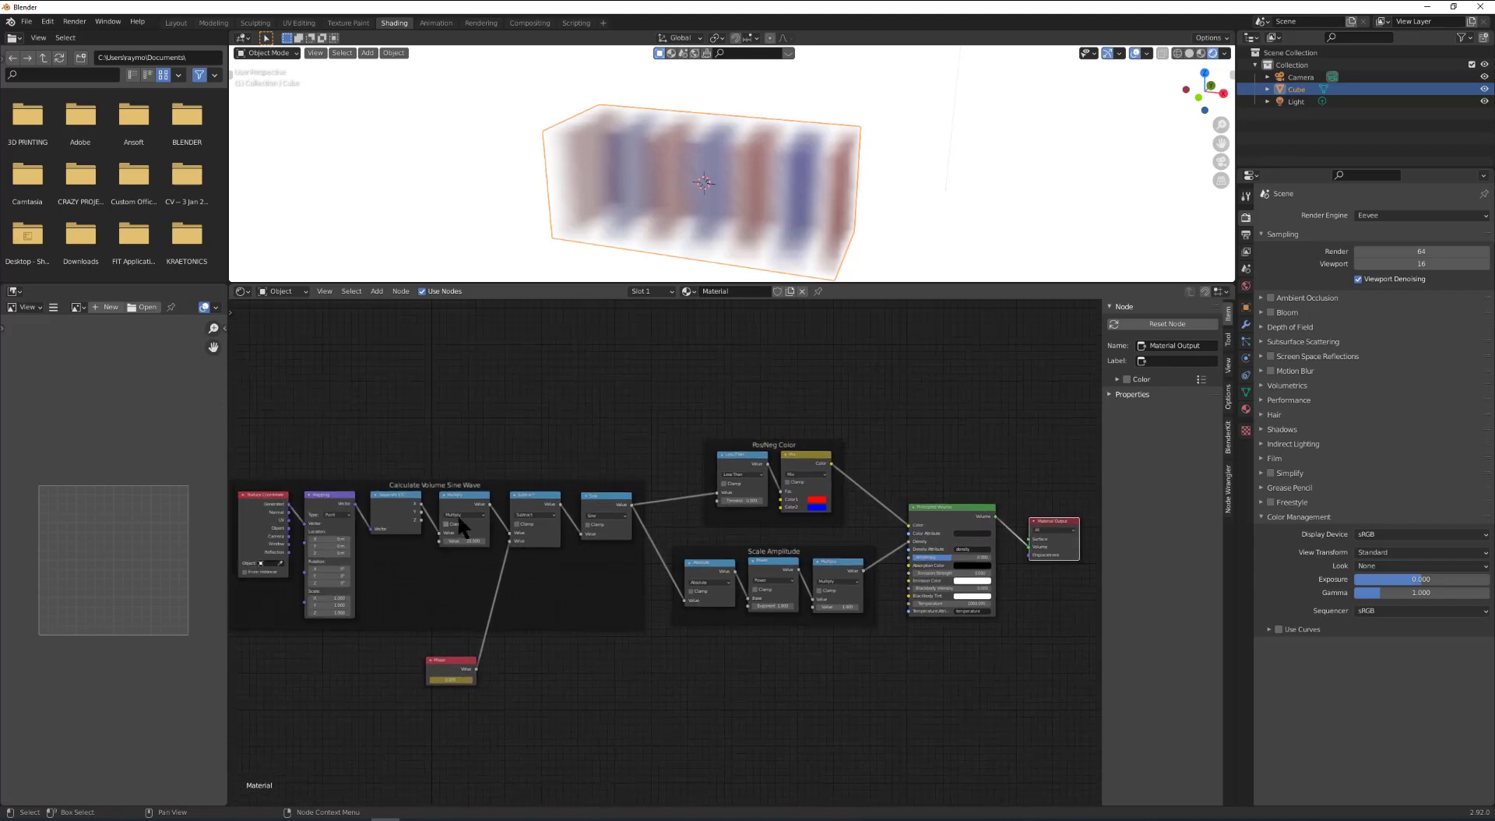
pyautogui.scroll(2, 888, 708)
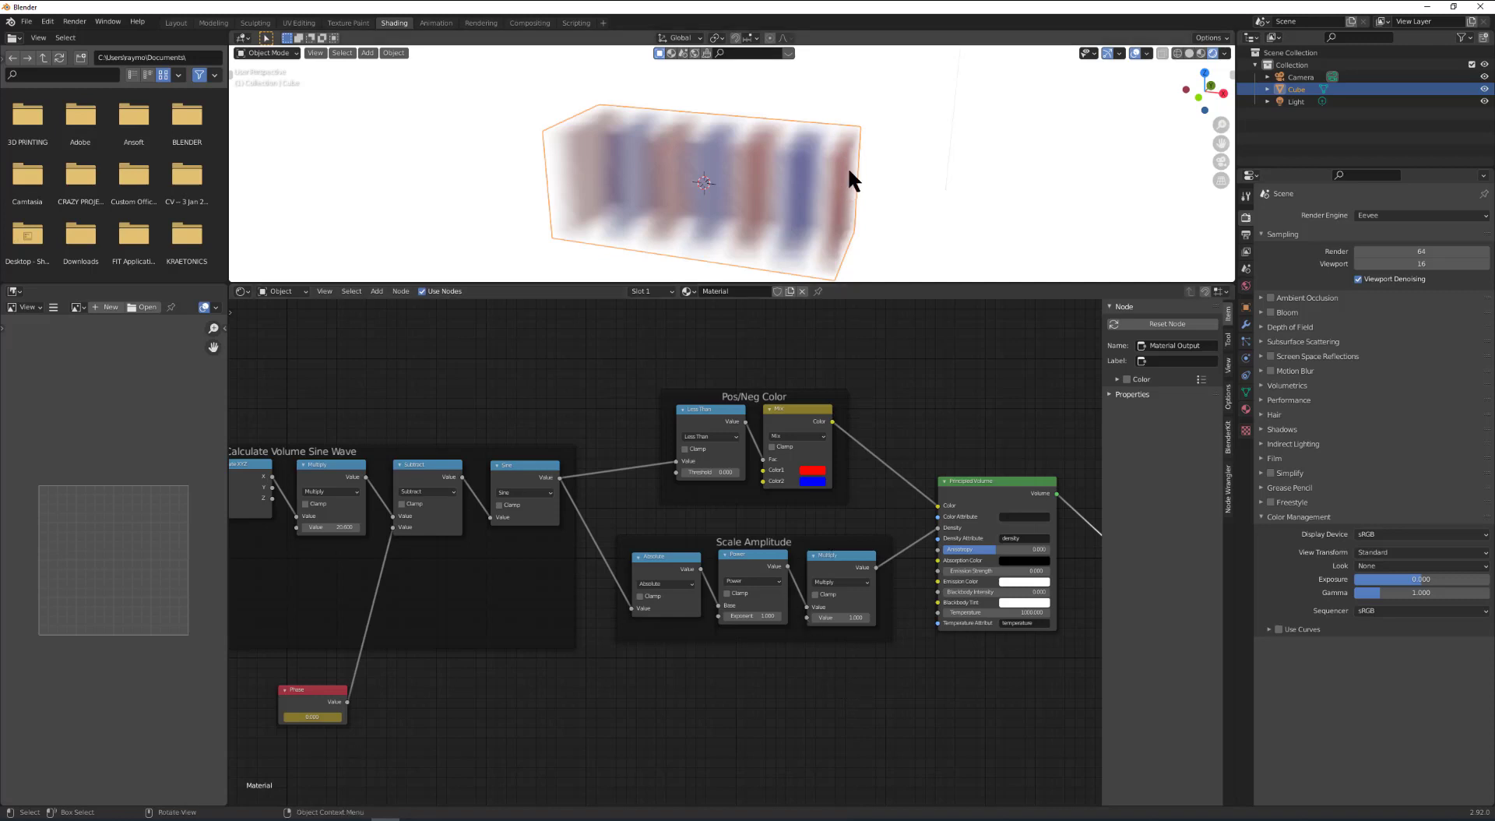
pyautogui.moveTo(920, 158); pyautogui.dragTo(807, 154, button='middle')
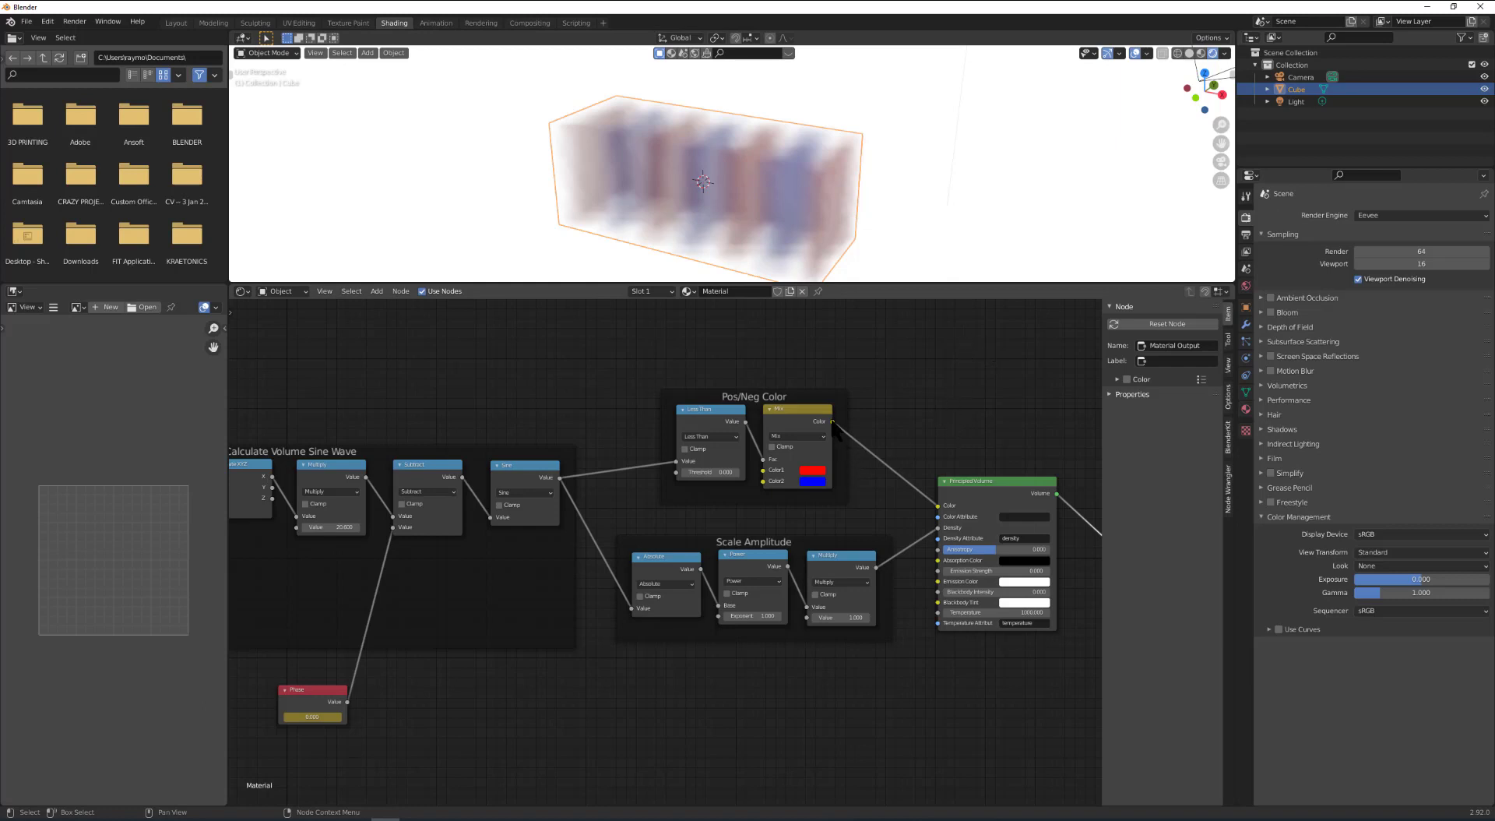
# Wire the Mix colour into Principled Volume Emission Color, set Emission Strength 5, then drive it from Multiply.
pyautogui.moveTo(833, 421); pyautogui.dragTo(938, 583)
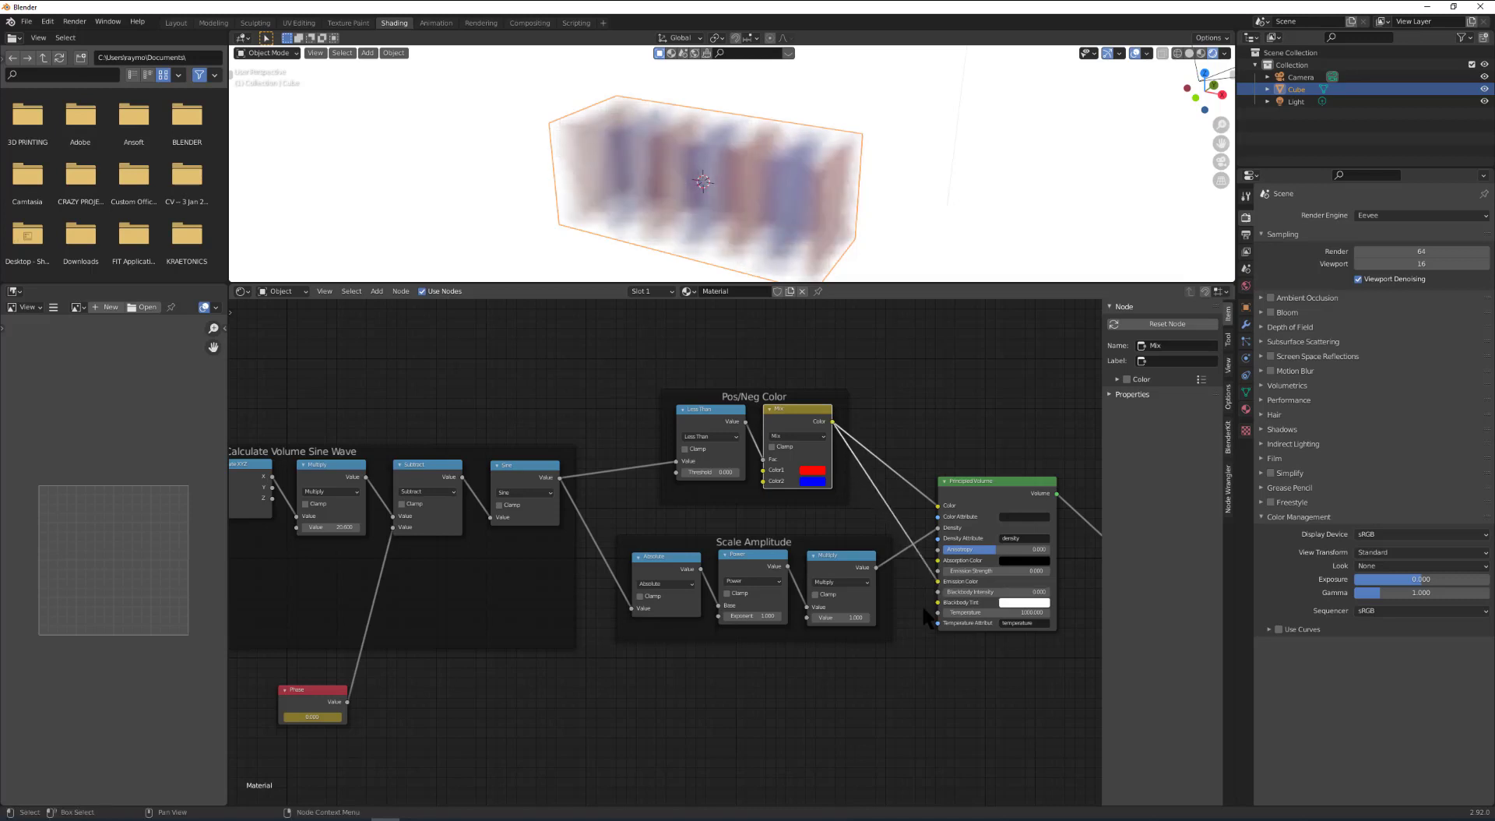
pyautogui.doubleClick(1000, 573)
pyautogui.write('5')
pyautogui.press('Return')
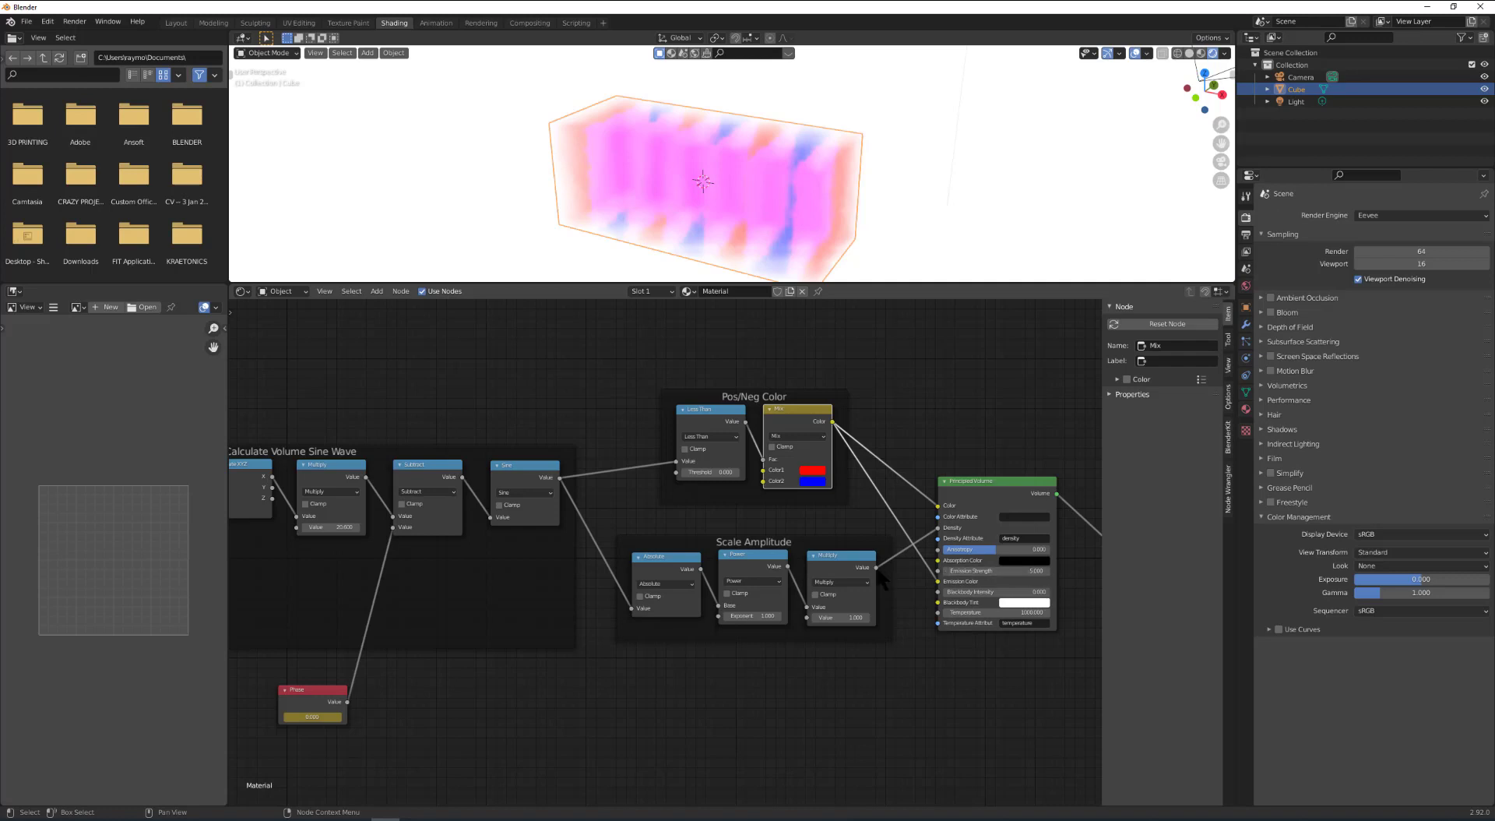
pyautogui.moveTo(876, 567); pyautogui.dragTo(938, 572)
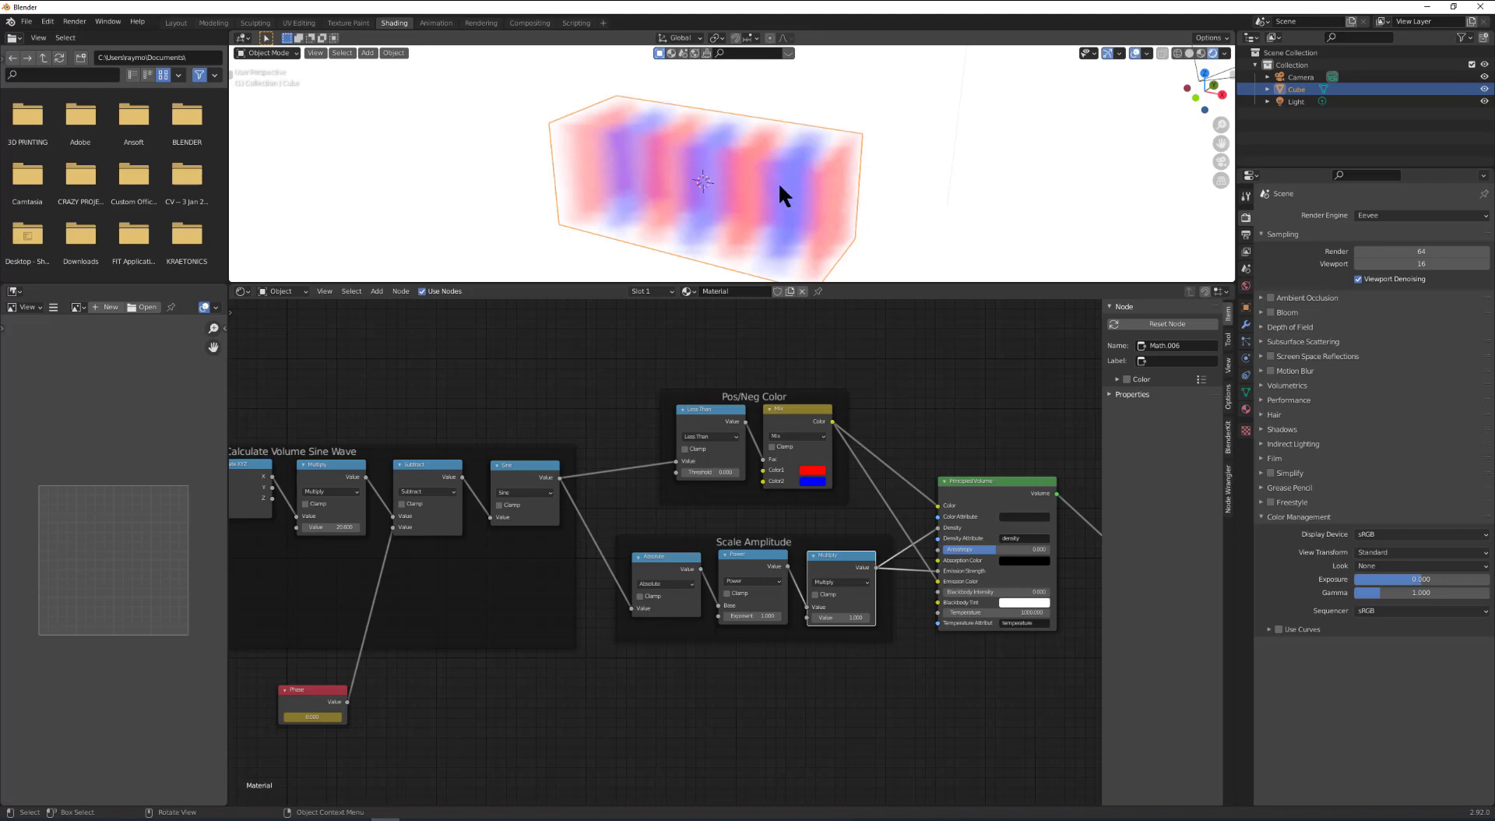
# In the Layout workspace, play the animation and pause it at frame 15.
pyautogui.click(176, 23)
pyautogui.click(631, 755)
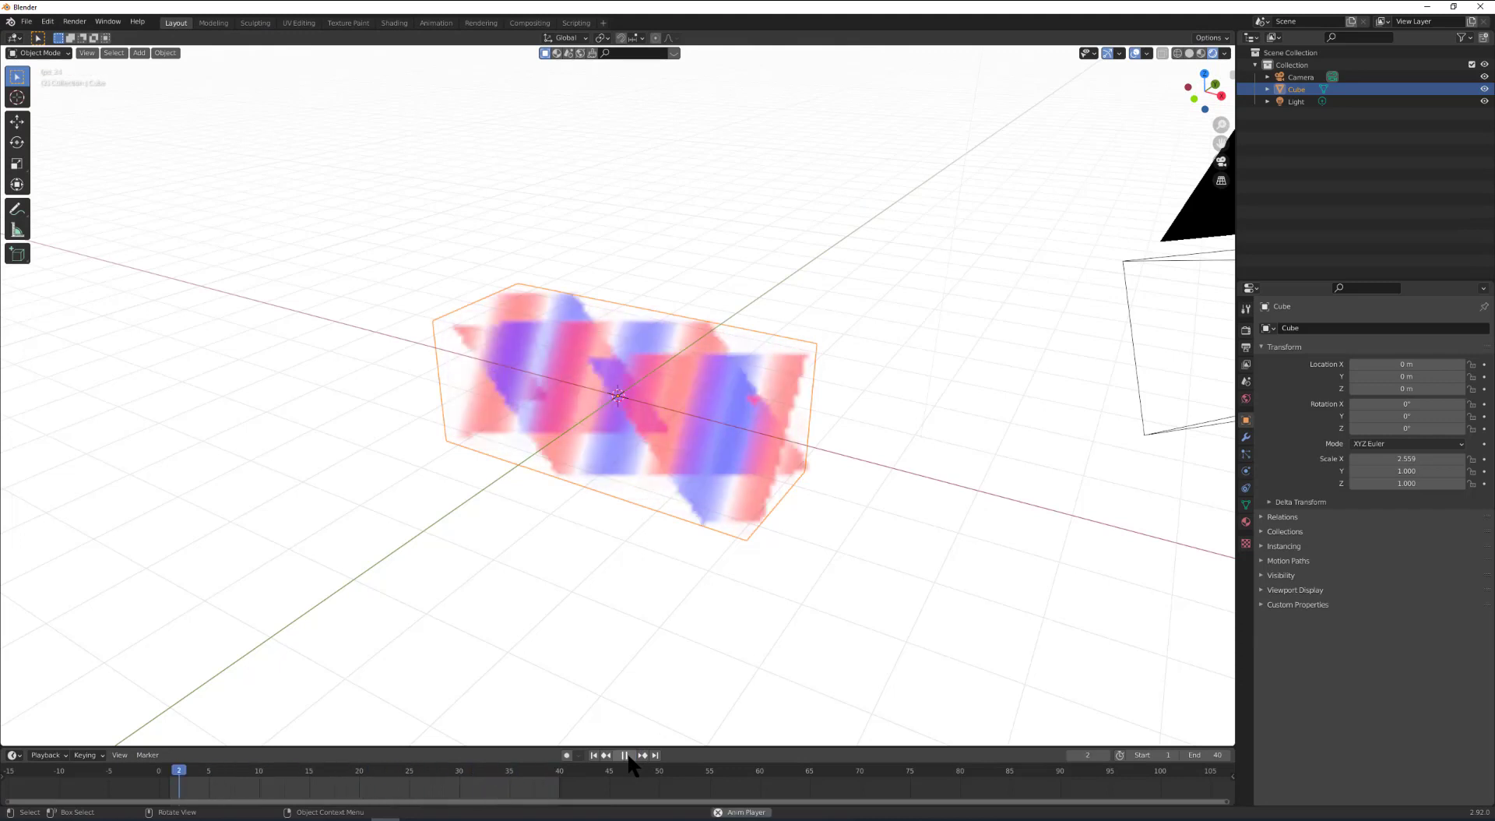
pyautogui.click(626, 755)
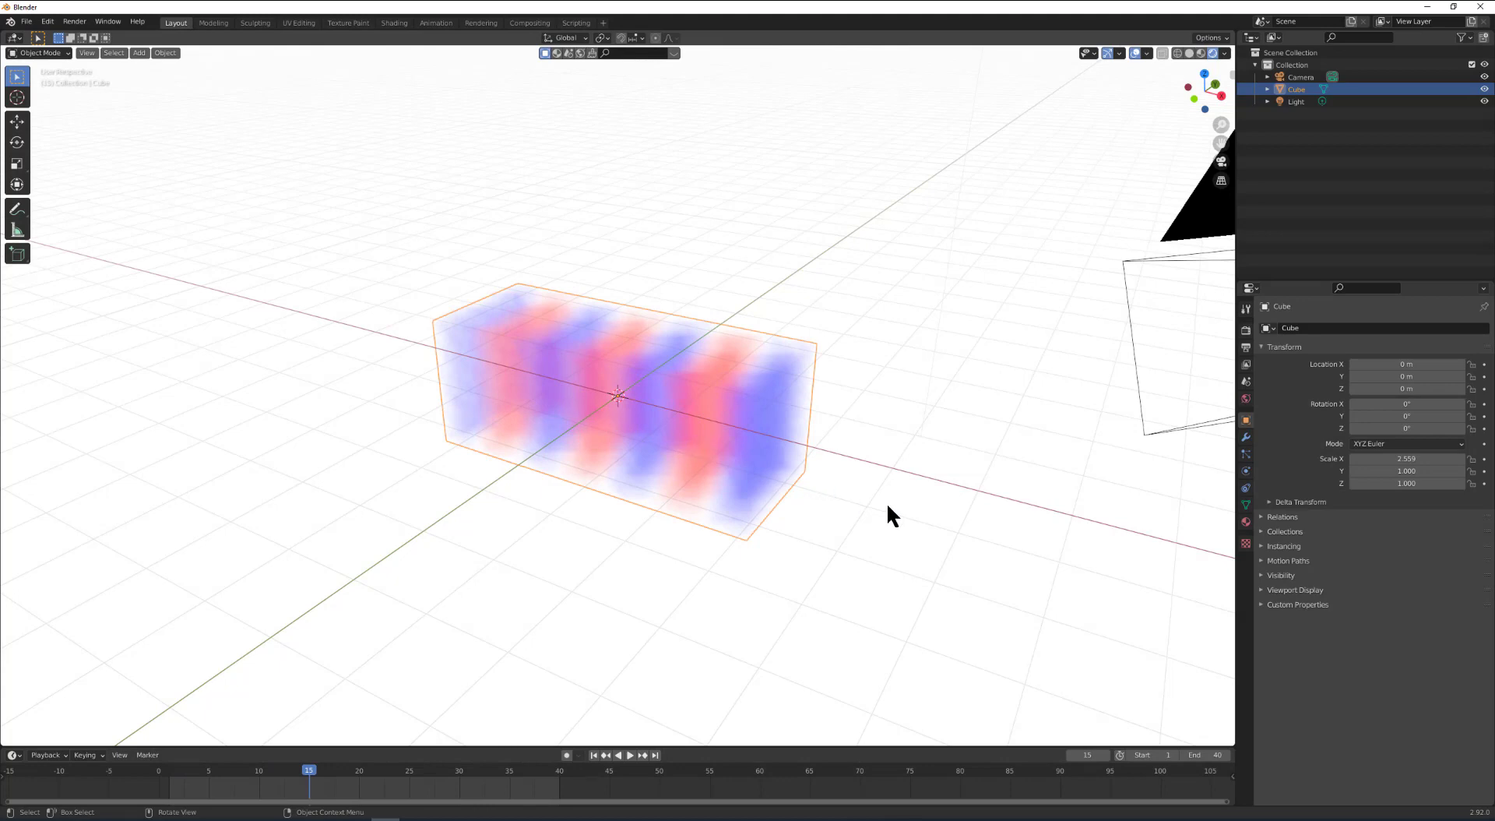
# Switch the render engine from Eevee to Cycles in Render properties.
pyautogui.click(1246, 330)
pyautogui.click(1371, 328)
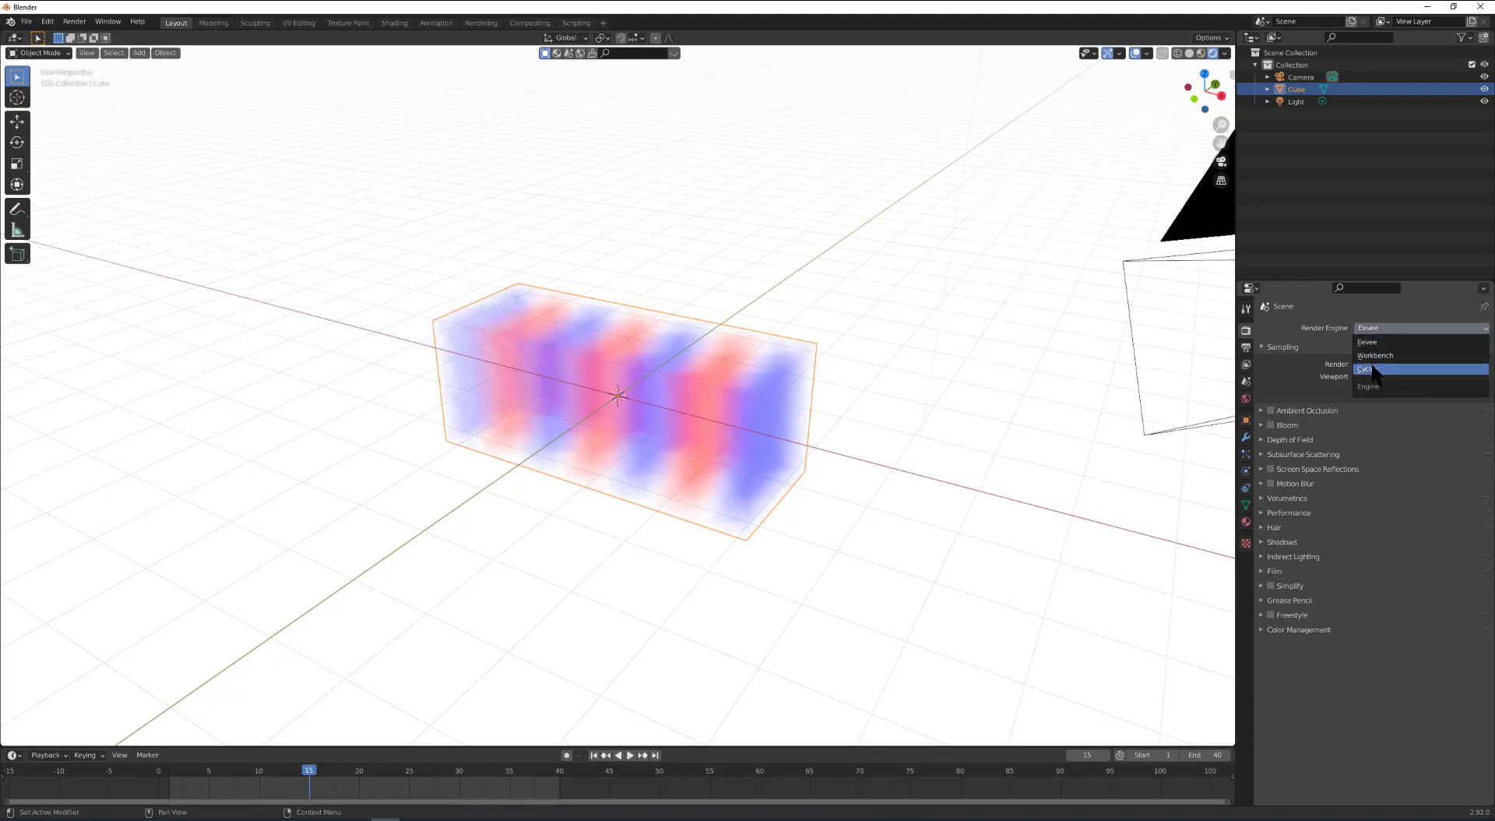
pyautogui.click(1371, 365)
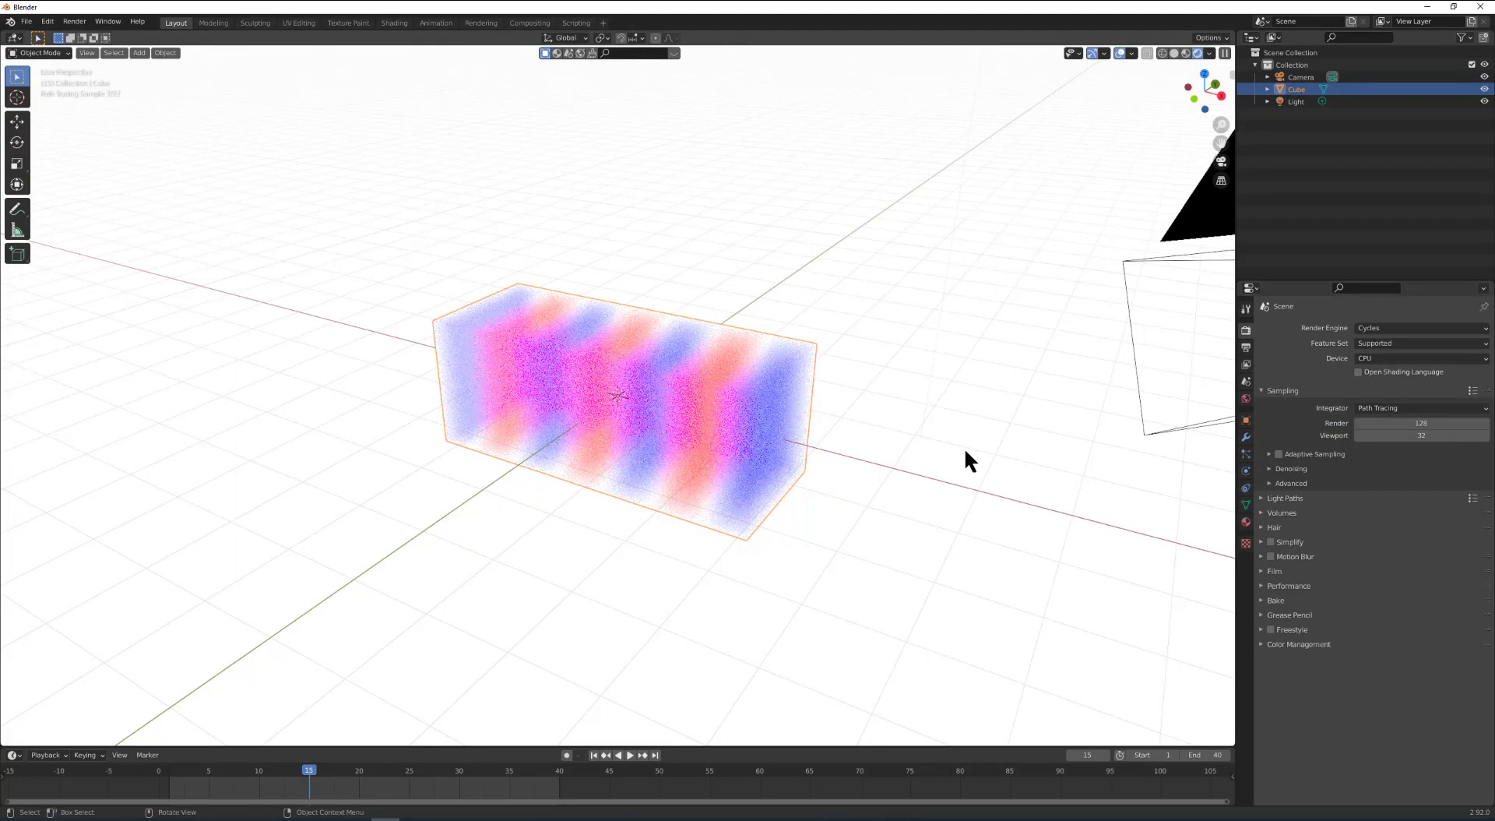